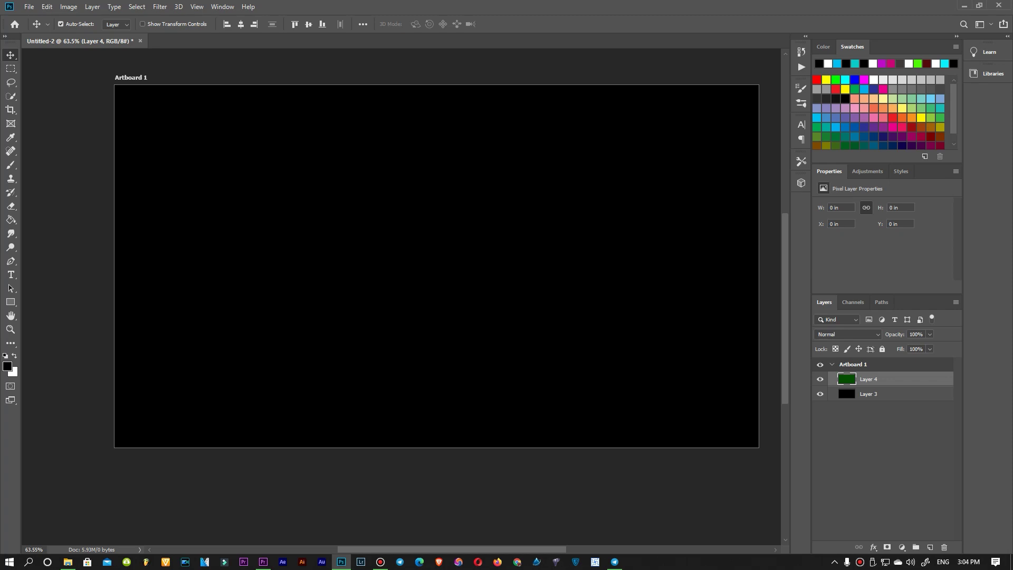
# Add a 'ksophat' text layer on the artboard and enlarge it
pyautogui.press('t')
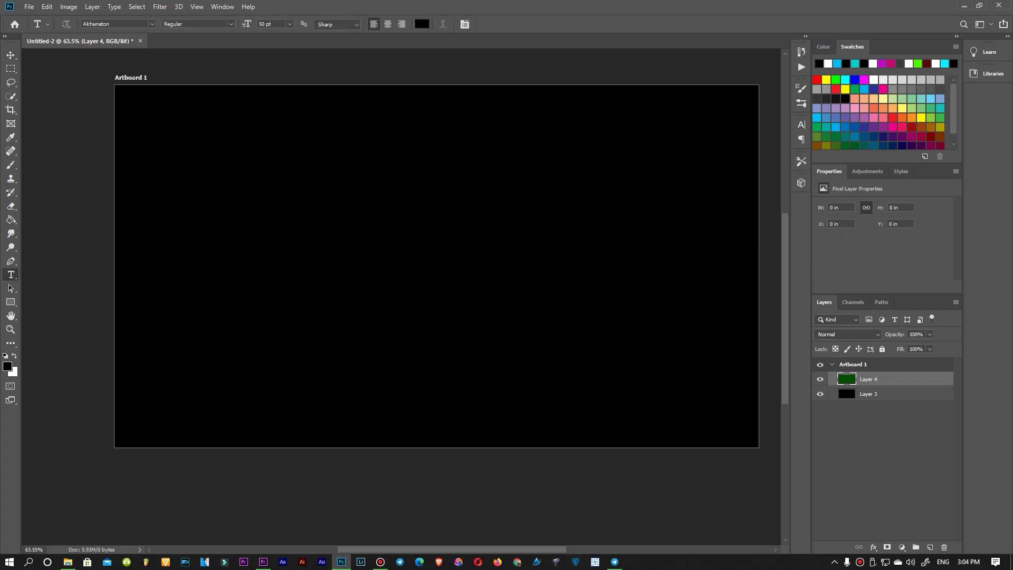
pyautogui.click(284, 284)
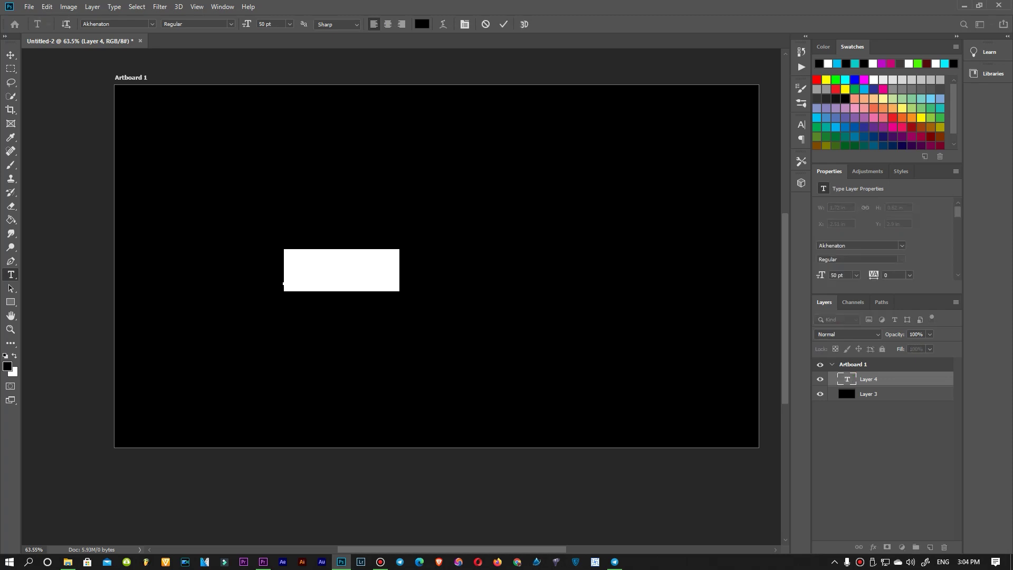
pyautogui.press('BackSpace')
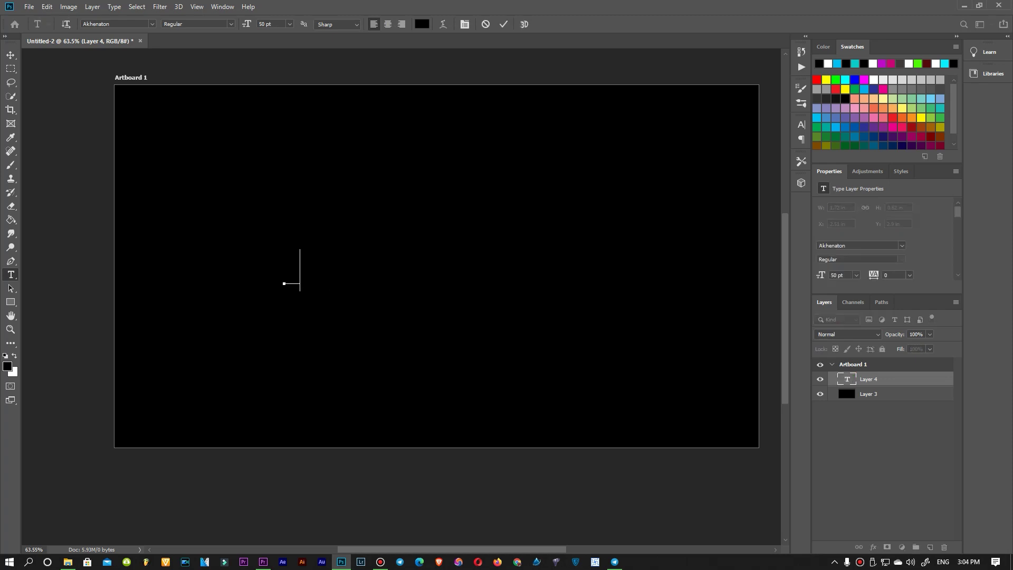
pyautogui.press('BackSpace')
pyautogui.write('tex')
pyautogui.write('t t')
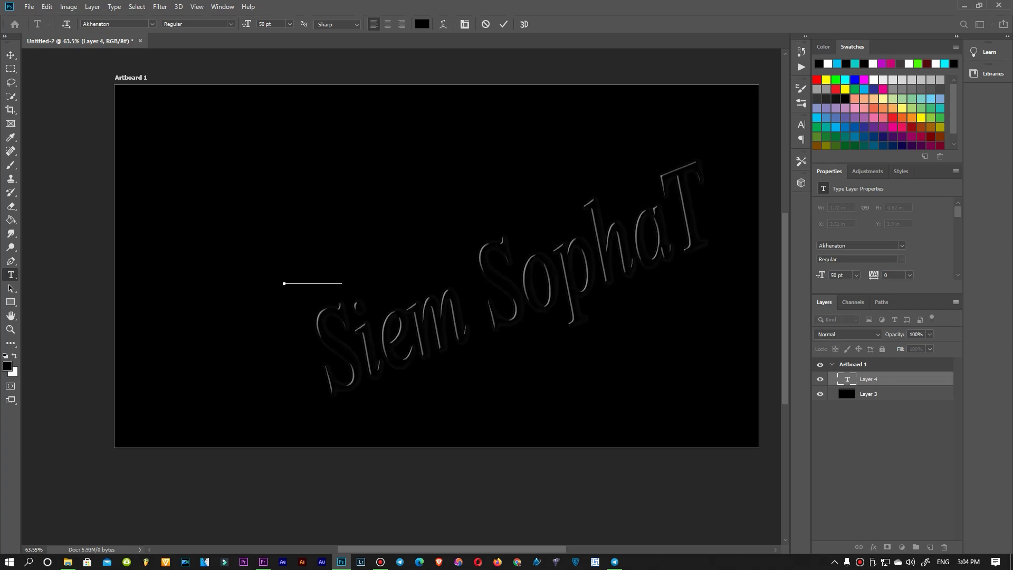
pyautogui.press('ctrl')
pyautogui.moveTo(355, 291); pyautogui.dragTo(478, 357)
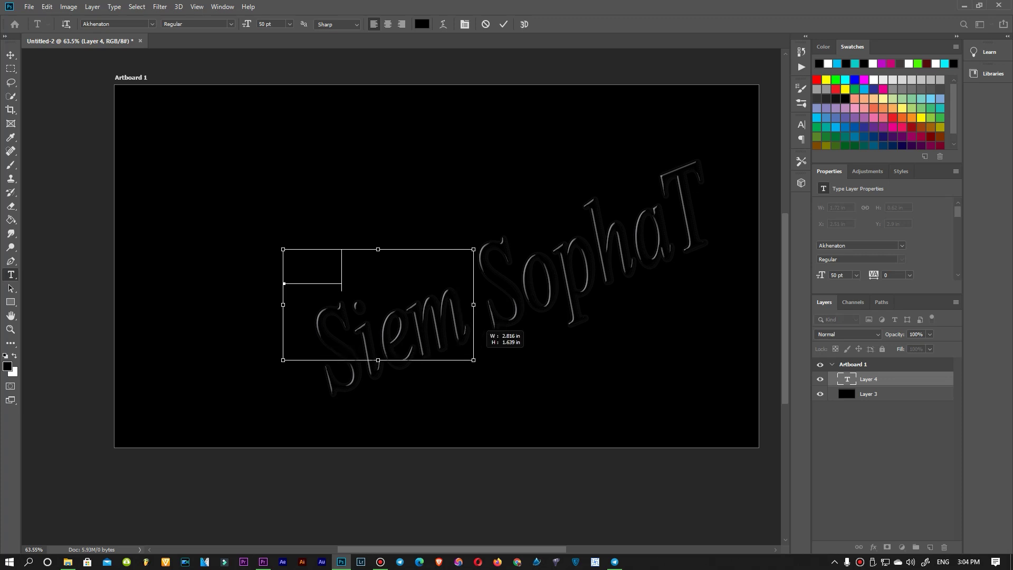
pyautogui.click(10, 55)
# Fill the black Layer 3 background with white using the Paint Bucket
pyautogui.click(868, 393)
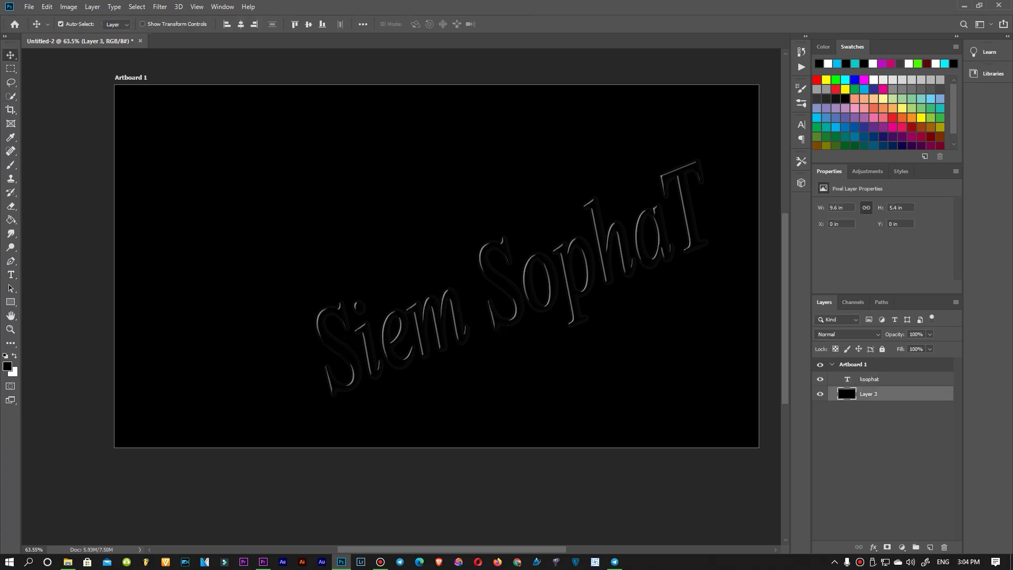
pyautogui.press('x')
pyautogui.click(11, 219)
pyautogui.click(174, 159)
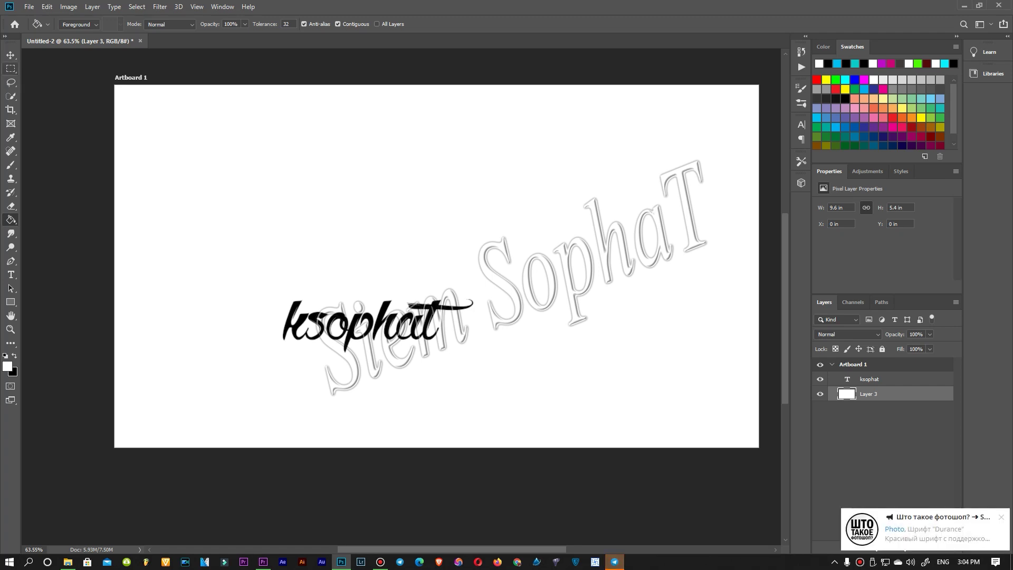
# Edit the text layer to remove the leading k so it reads 'sophat'
pyautogui.press('v')
pyautogui.hotkey('alt', ']')
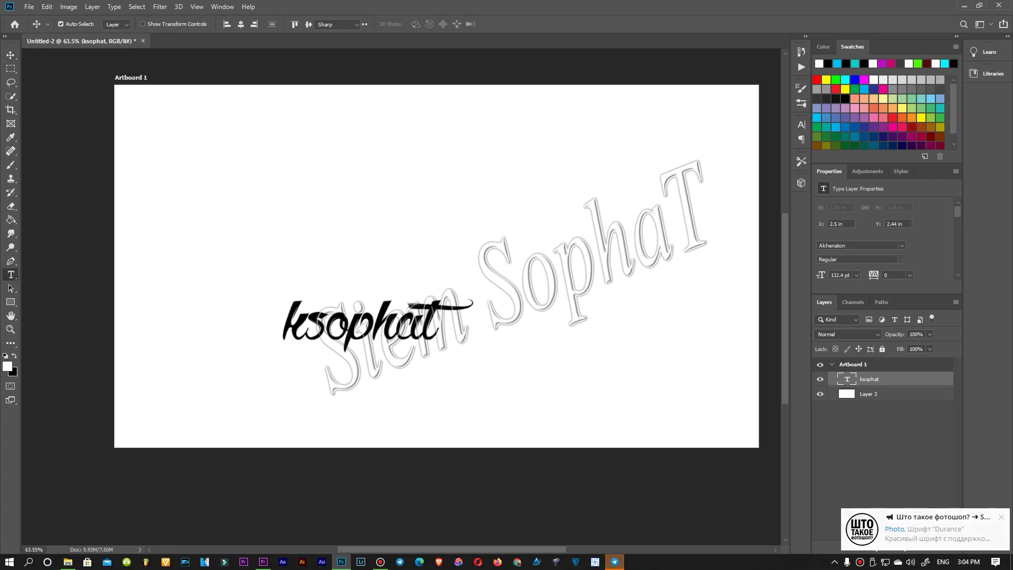
pyautogui.doubleClick(359, 322)
pyautogui.click(285, 327)
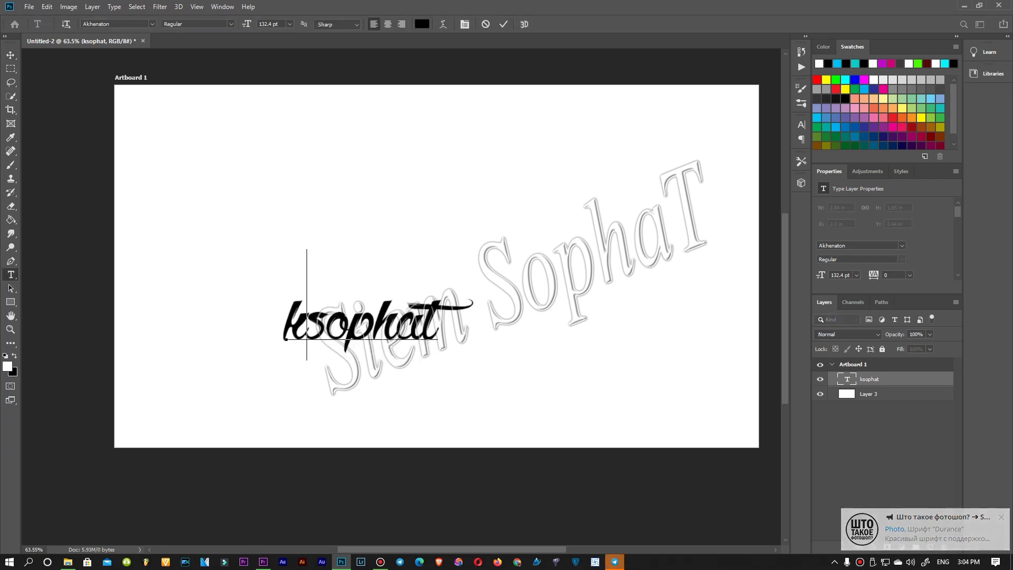
pyautogui.press('Delete')
pyautogui.press('Right')
pyautogui.press('Right')
pyautogui.press('Right')
pyautogui.press('Left')
pyautogui.press('Left')
pyautogui.press('Left')
pyautogui.press('Right')
pyautogui.press('Right')
pyautogui.press('Right')
pyautogui.press('Right')
pyautogui.press('Right')
# Scale the 'sophat' text up to roughly 388 pt and reposition it on the artboard
pyautogui.press('ctrl')
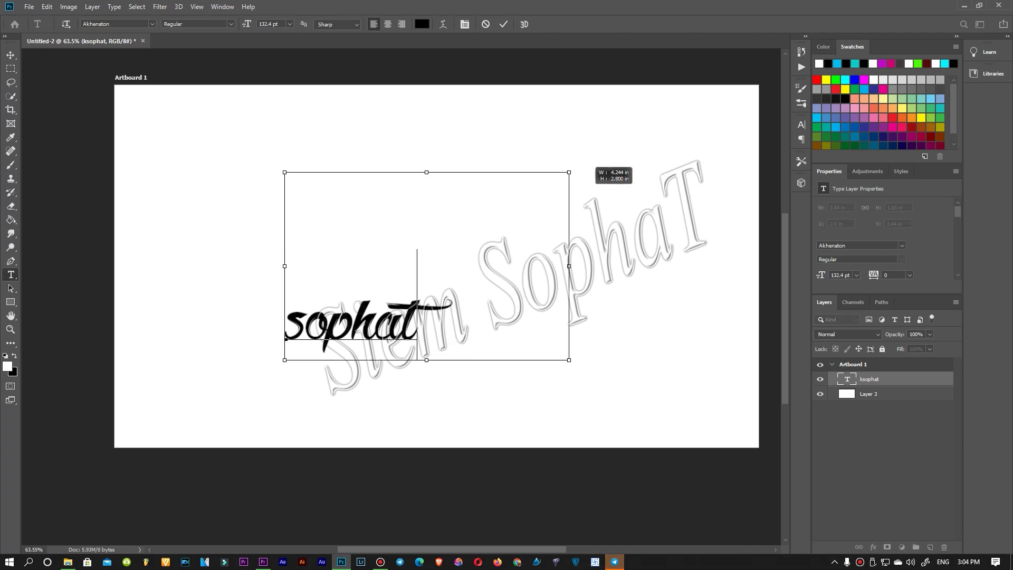
pyautogui.moveTo(452, 249); pyautogui.dragTo(567, 172)
pyautogui.press('ctrl')
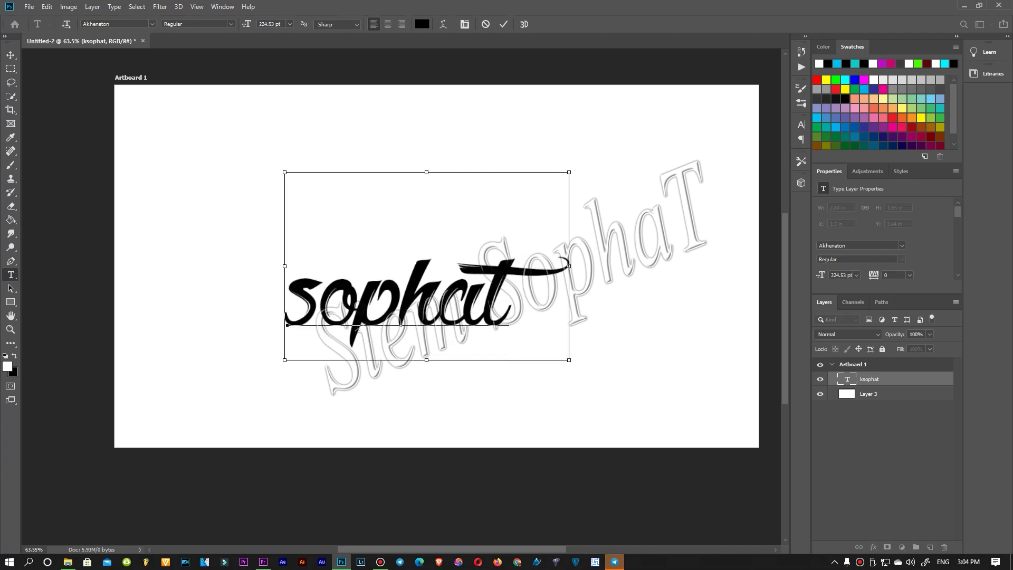
pyautogui.moveTo(555, 172); pyautogui.dragTo(606, 148)
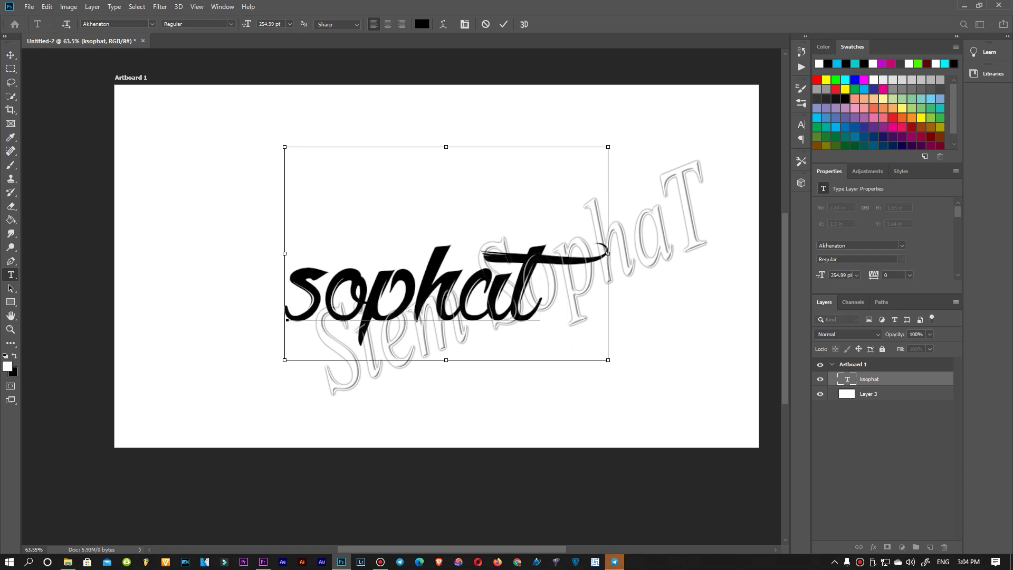
pyautogui.moveTo(606, 360); pyautogui.dragTo(671, 402)
pyautogui.moveTo(285, 146); pyautogui.dragTo(224, 104)
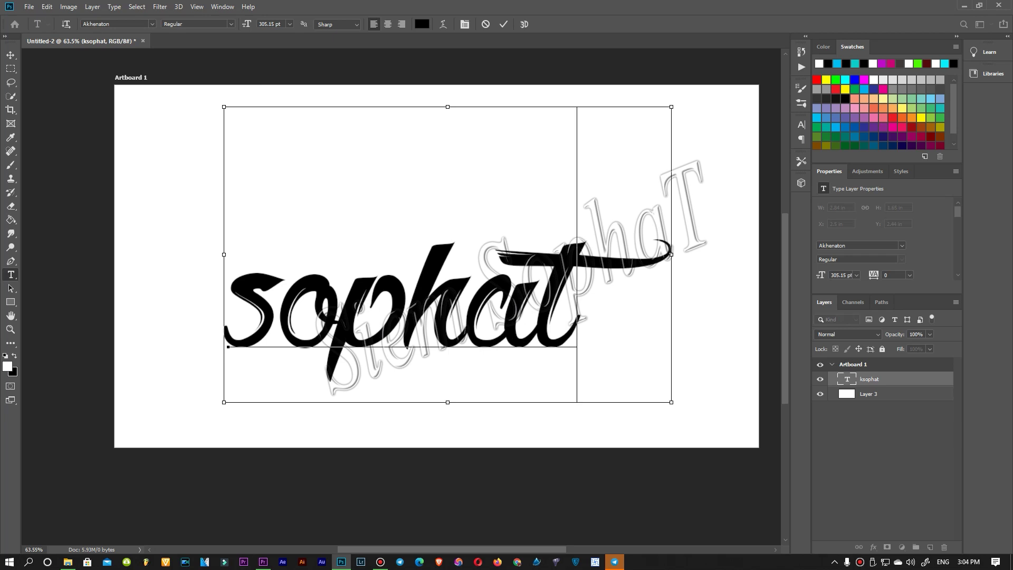
pyautogui.moveTo(671, 104); pyautogui.dragTo(719, 79)
pyautogui.press('ctrl')
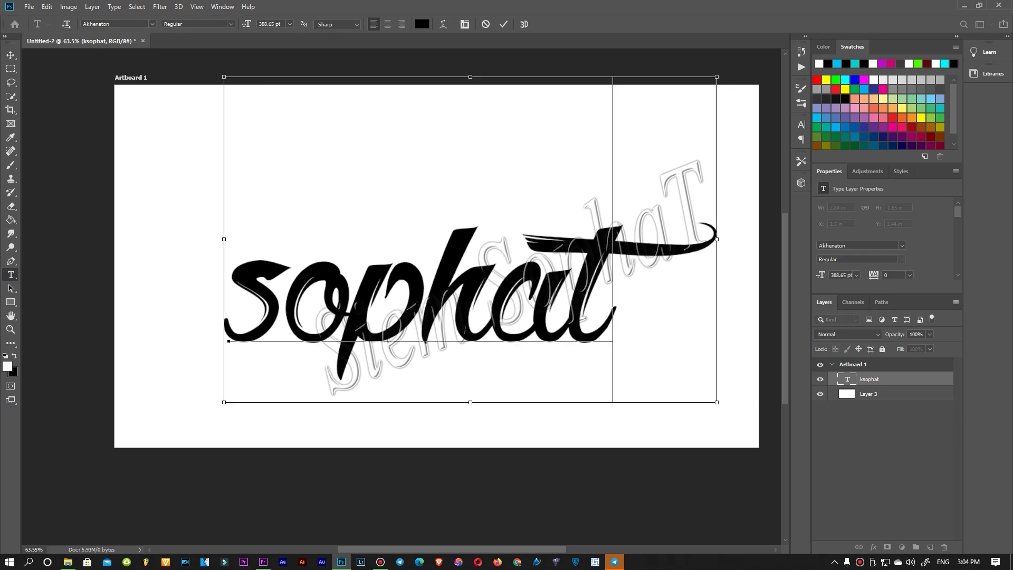
pyautogui.moveTo(224, 402); pyautogui.dragTo(122, 473)
pyautogui.moveTo(396, 324); pyautogui.dragTo(448, 257)
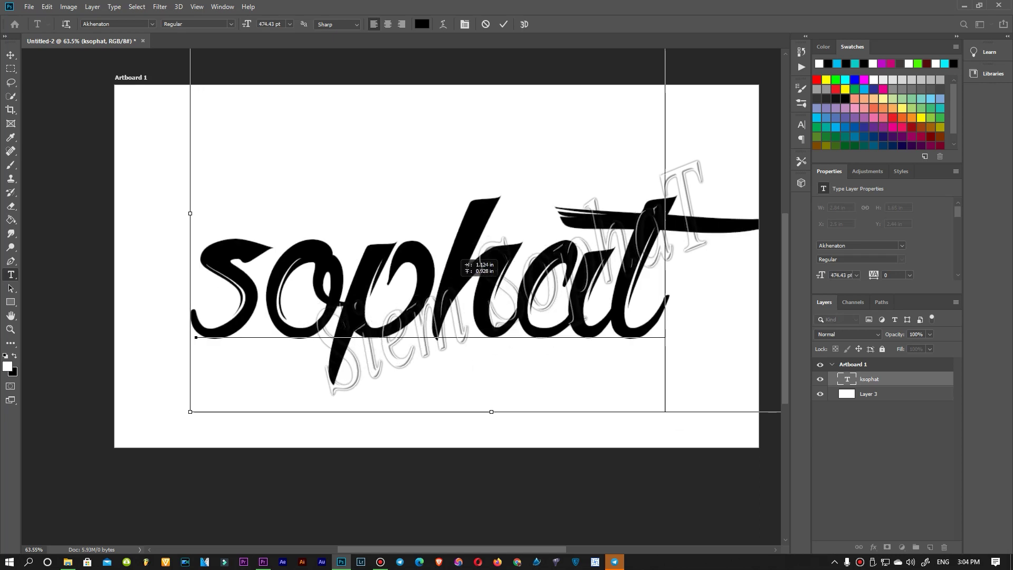
pyautogui.moveTo(448, 257); pyautogui.dragTo(428, 260)
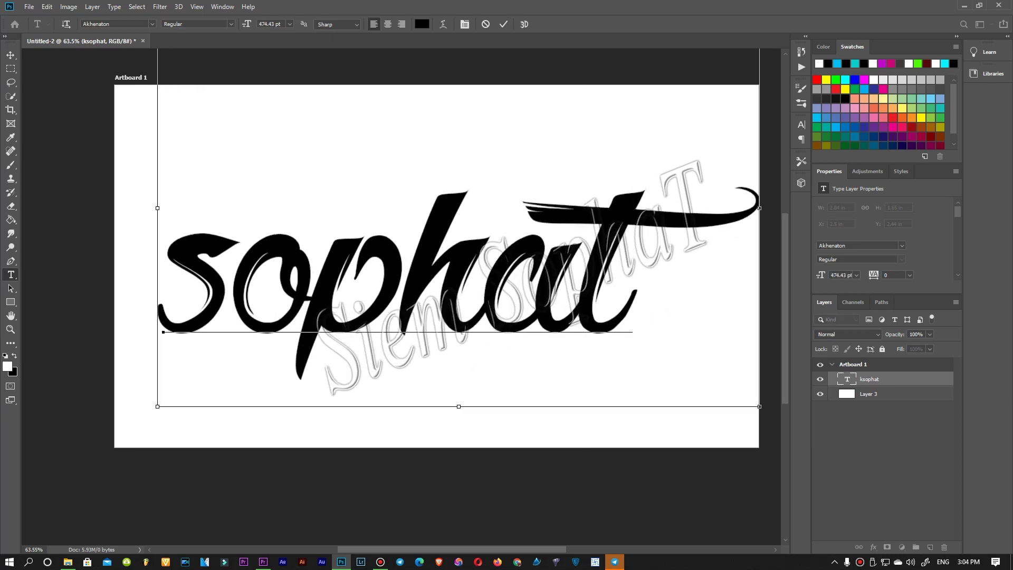
# Fine-tune the text to about 443.62 pt, centre it, and commit
pyautogui.hscroll(2, 411, 248)
pyautogui.scroll(-3, 649, 360)
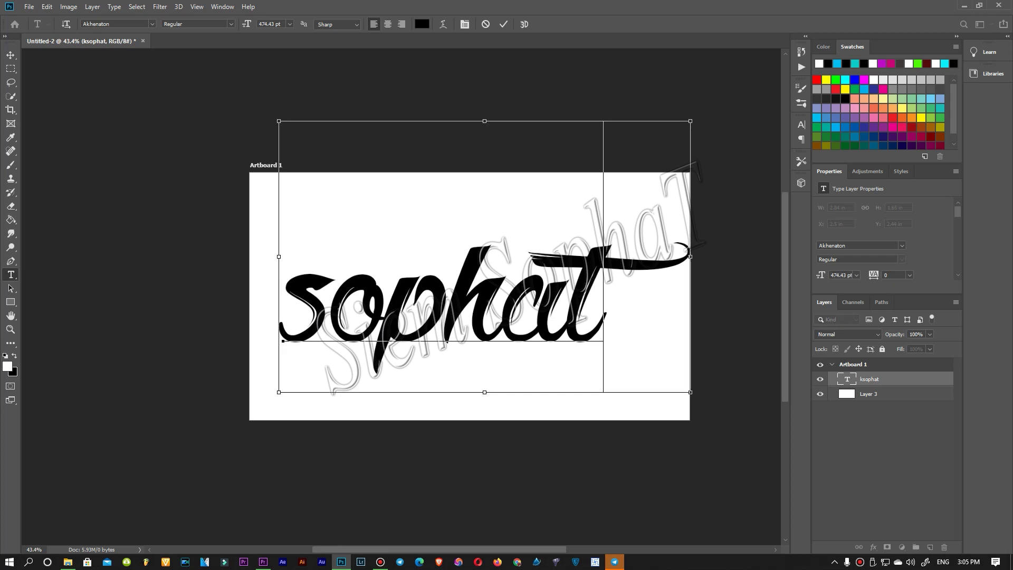
pyautogui.hotkey('ctrl', 't')
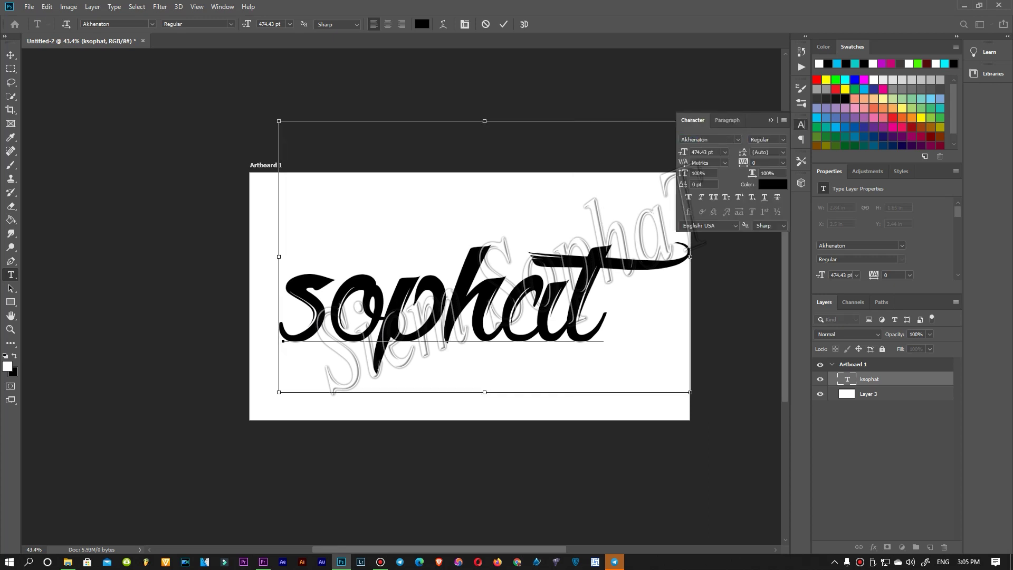
pyautogui.moveTo(278, 120); pyautogui.dragTo(306, 138)
pyautogui.moveTo(464, 282); pyautogui.dragTo(446, 281)
pyautogui.press('Return')
pyautogui.press('v')
pyautogui.hotkey('ctrl', 'Return')
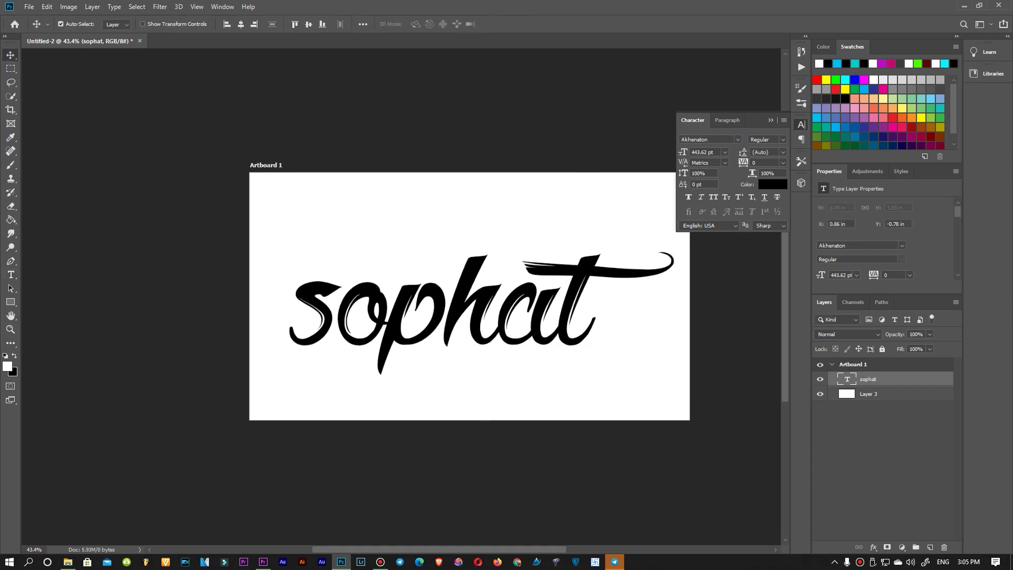
# With the Pen tool active, drag the 'sophat' layer's Fill slider down to 39%
pyautogui.press('p')
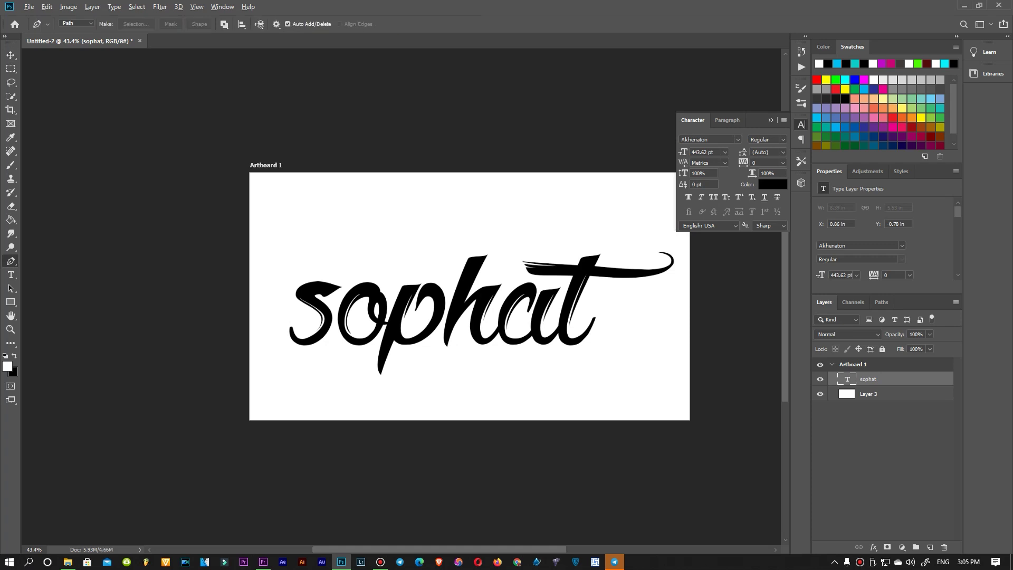
pyautogui.scroll(2, 317, 316)
pyautogui.scroll(2, 317, 317)
pyautogui.scroll(2, 317, 316)
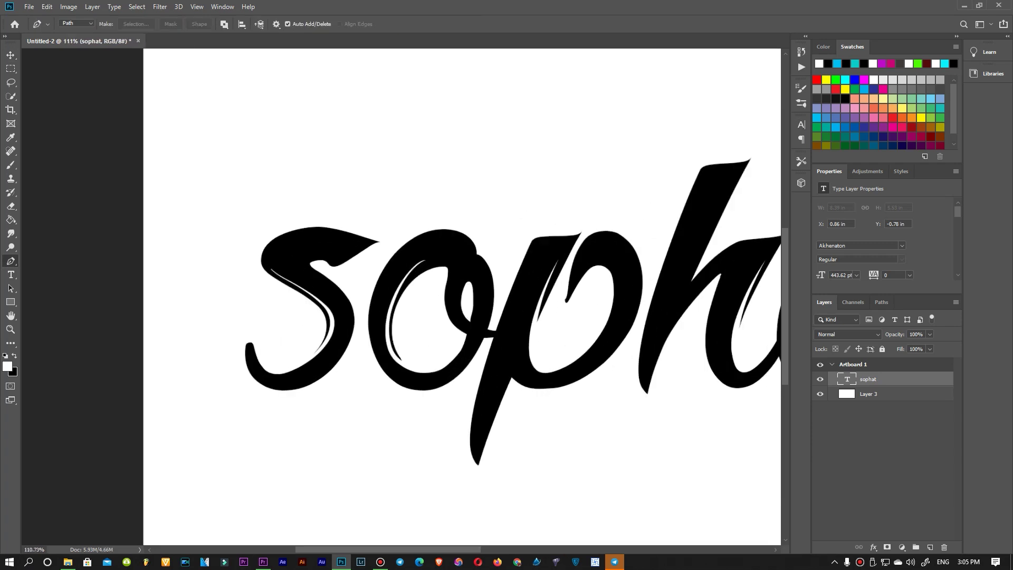
pyautogui.click(930, 348)
pyautogui.moveTo(930, 361); pyautogui.dragTo(901, 361)
pyautogui.hotkey('ctrl', '0')
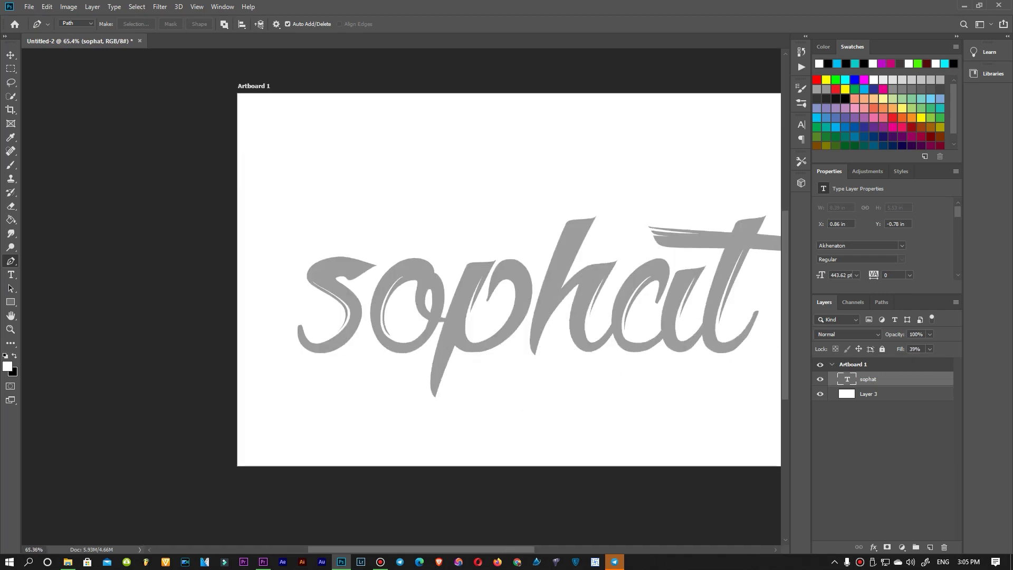
pyautogui.scroll(1, 225, 267)
pyautogui.scroll(1, 225, 267)
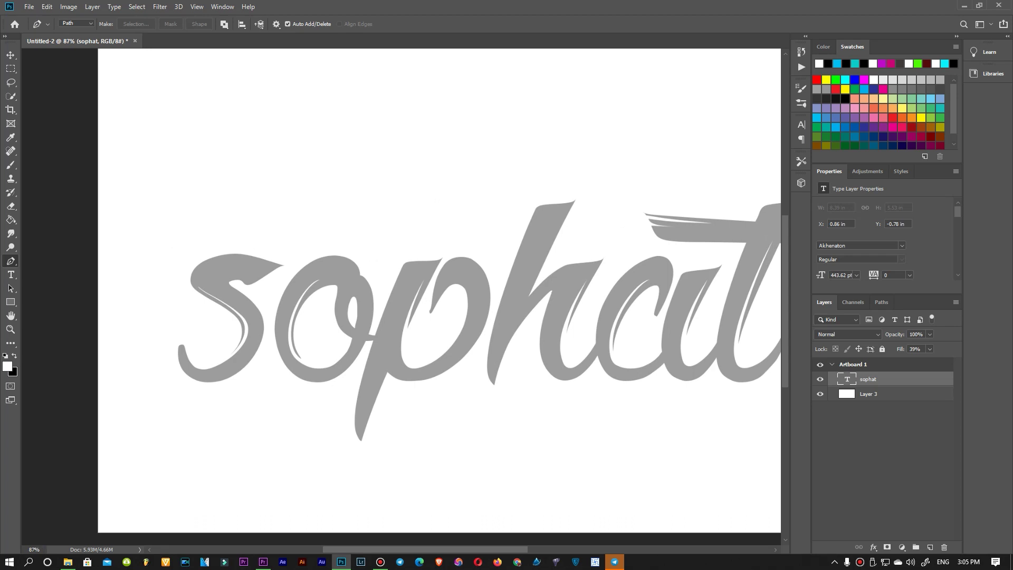
pyautogui.hscroll(-3, 443, 287)
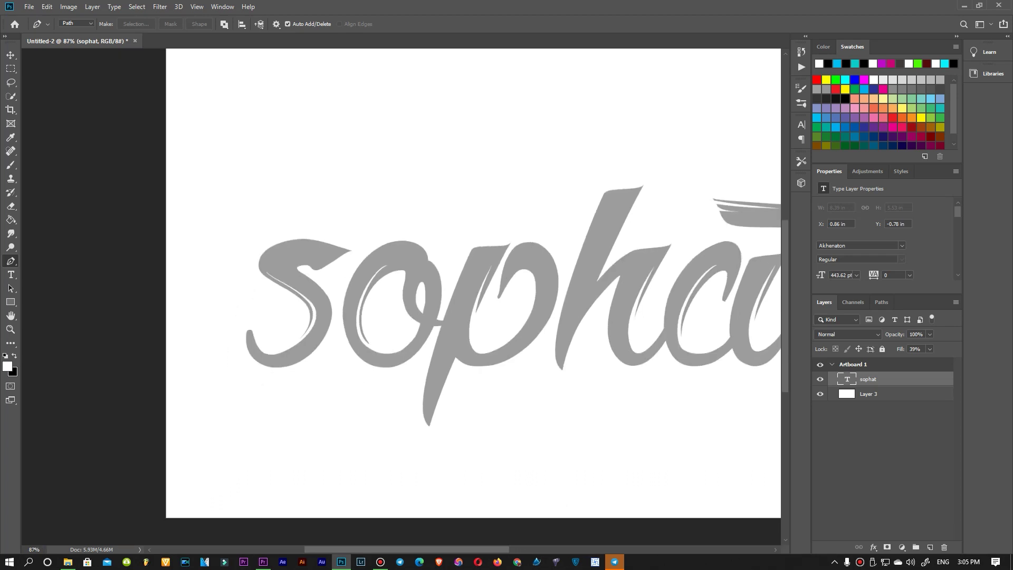
# Place curved Pen anchors at the bottom, upper left and middle of the 's'
pyautogui.click(374, 228)
pyautogui.moveTo(316, 254); pyautogui.dragTo(271, 253)
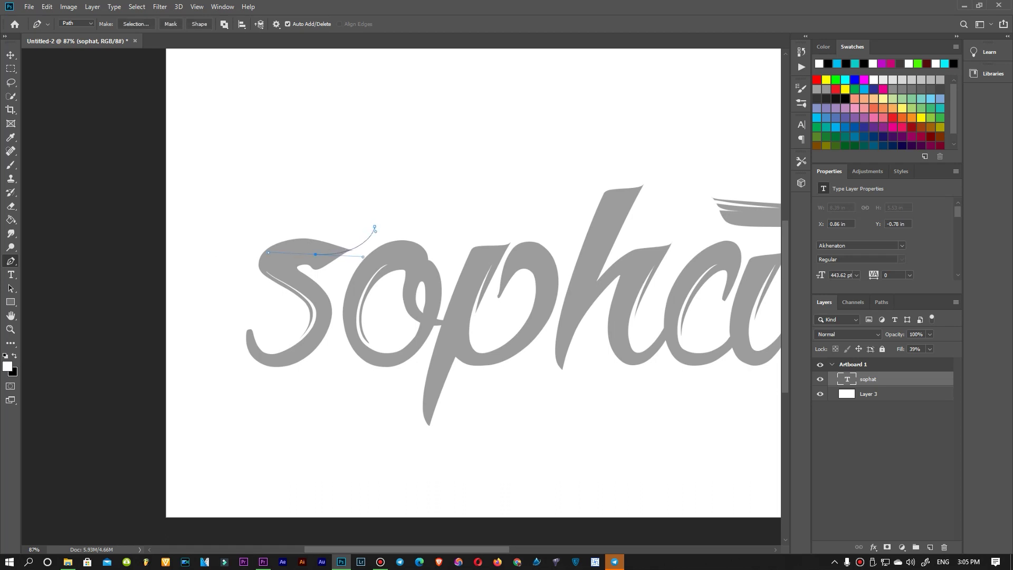
pyautogui.press('Escape')
pyautogui.moveTo(267, 358); pyautogui.dragTo(299, 370)
pyautogui.moveTo(225, 263)
pyautogui.mouseDown()
pyautogui.moveTo(184, 260)
pyautogui.moveTo(236, 309)
pyautogui.mouseUp()
pyautogui.moveTo(323, 330); pyautogui.dragTo(330, 311)
pyautogui.hotkey('ctrl', 'z')
pyautogui.click(343, 250)
pyautogui.moveTo(272, 257); pyautogui.dragTo(257, 288)
pyautogui.moveTo(320, 314)
pyautogui.mouseDown()
pyautogui.moveTo(323, 341)
pyautogui.moveTo(304, 345)
pyautogui.mouseUp()
# Adjust the s path's anchors and curve handles to fit the letter's shape
pyautogui.moveTo(272, 256); pyautogui.dragTo(272, 264)
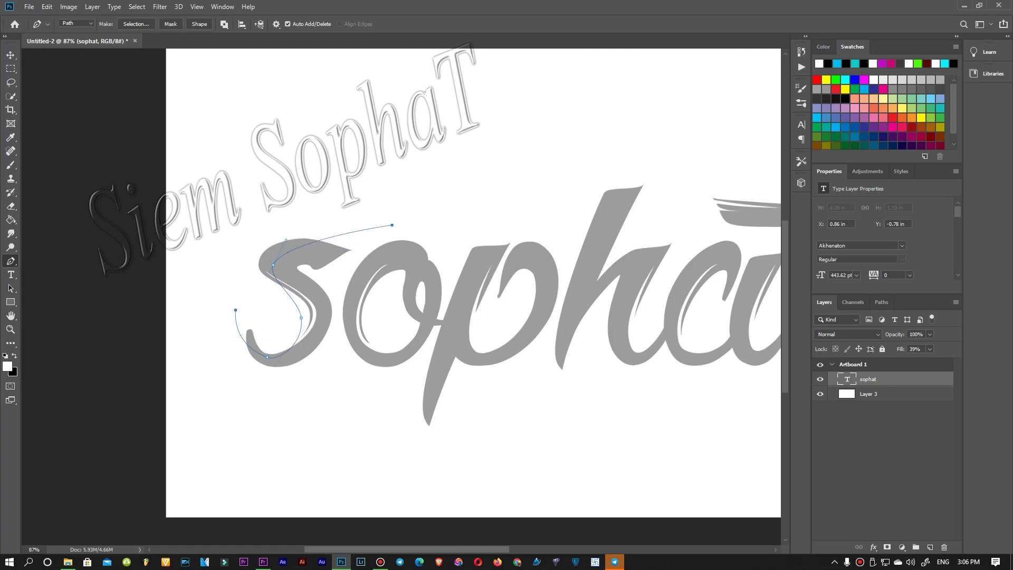
pyautogui.moveTo(235, 310); pyautogui.dragTo(200, 273)
pyautogui.moveTo(235, 345); pyautogui.dragTo(213, 338)
pyautogui.moveTo(301, 317); pyautogui.dragTo(301, 308)
pyautogui.moveTo(299, 289); pyautogui.dragTo(287, 284)
pyautogui.moveTo(267, 278); pyautogui.dragTo(280, 298)
pyautogui.moveTo(268, 238); pyautogui.dragTo(264, 221)
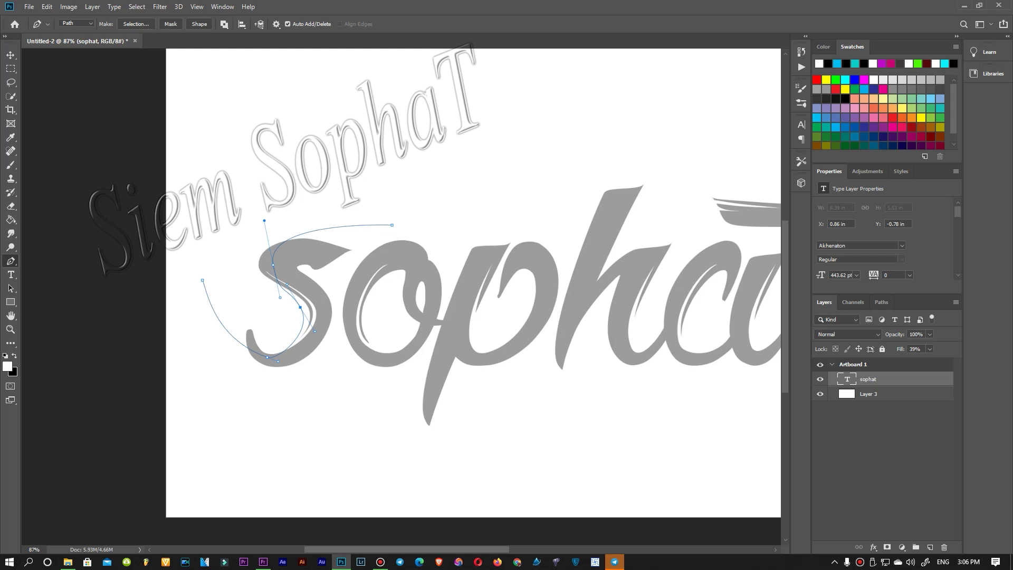
# Add extra anchors on the left and middle of the 's', removing the bottom one
pyautogui.moveTo(227, 326); pyautogui.dragTo(236, 326)
pyautogui.moveTo(235, 326); pyautogui.dragTo(234, 332)
pyautogui.click(268, 357)
pyautogui.moveTo(257, 357); pyautogui.dragTo(277, 372)
pyautogui.click(282, 288)
pyautogui.moveTo(326, 349); pyautogui.dragTo(331, 341)
pyautogui.moveTo(284, 286); pyautogui.dragTo(293, 302)
pyautogui.moveTo(332, 341); pyautogui.dragTo(337, 333)
pyautogui.scroll(-2, 465, 338)
pyautogui.scroll(3, 464, 338)
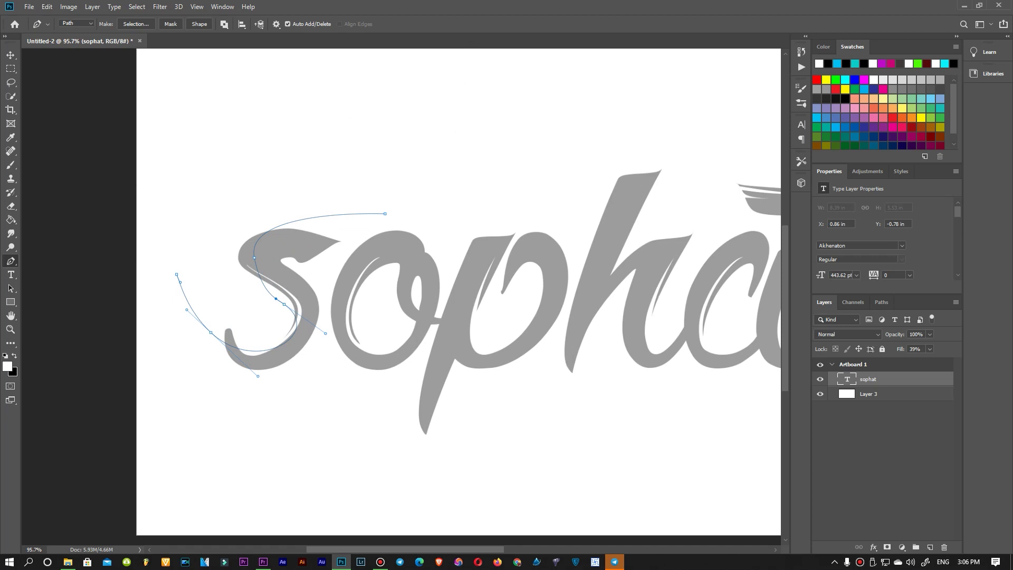
# Trace the path around the 'o' with curved anchors
pyautogui.press('Escape')
pyautogui.moveTo(430, 317); pyautogui.dragTo(410, 366)
pyautogui.moveTo(349, 355); pyautogui.dragTo(359, 375)
pyautogui.moveTo(355, 250); pyautogui.dragTo(395, 227)
pyautogui.moveTo(365, 261); pyautogui.dragTo(338, 280)
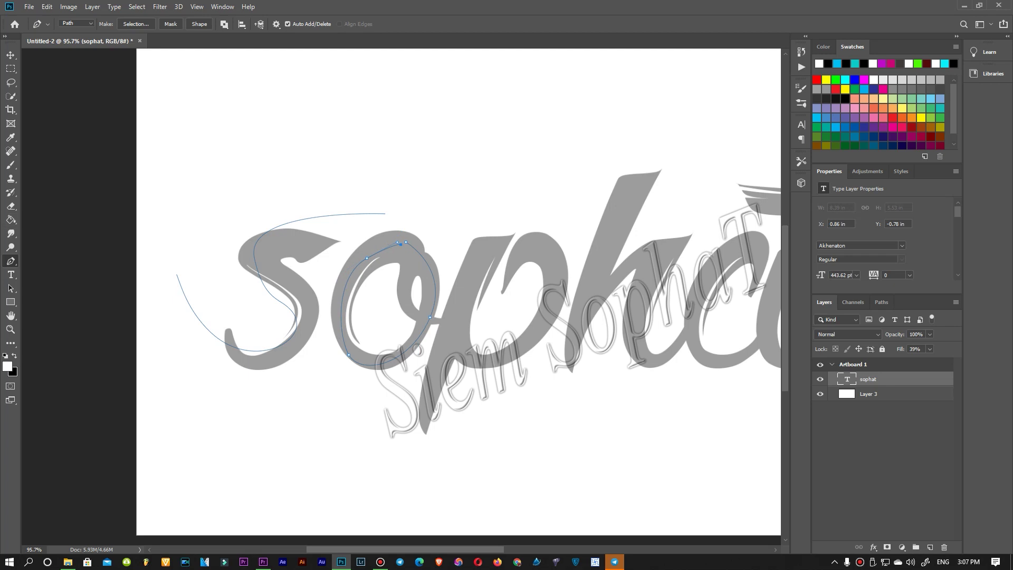
pyautogui.moveTo(405, 242)
pyautogui.mouseDown()
pyautogui.moveTo(403, 287)
pyautogui.moveTo(447, 323)
pyautogui.mouseUp()
pyautogui.click(423, 427)
# Extend the path through the p's bowl and up the 'h' stroke
pyautogui.click(481, 240)
pyautogui.moveTo(437, 364); pyautogui.dragTo(477, 359)
pyautogui.moveTo(564, 274)
pyautogui.mouseDown()
pyautogui.moveTo(558, 232)
pyautogui.moveTo(509, 274)
pyautogui.moveTo(321, 260)
pyautogui.mouseUp()
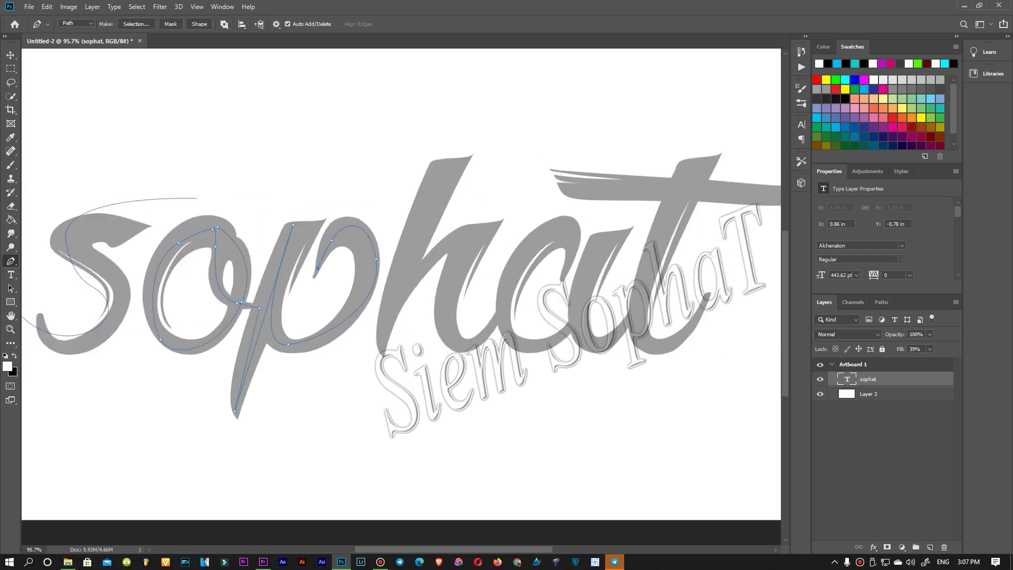
pyautogui.press('Escape')
pyautogui.click(380, 349)
pyautogui.click(500, 226)
pyautogui.moveTo(499, 225); pyautogui.dragTo(527, 137)
pyautogui.moveTo(528, 137); pyautogui.dragTo(499, 199)
# Trace down the h's right stroke and reshape its bottom and top curves
pyautogui.click(494, 317)
pyautogui.moveTo(458, 339); pyautogui.dragTo(457, 372)
pyautogui.moveTo(471, 301); pyautogui.dragTo(442, 290)
pyautogui.moveTo(459, 346); pyautogui.dragTo(479, 358)
pyautogui.moveTo(451, 344); pyautogui.dragTo(438, 327)
pyautogui.moveTo(455, 256); pyautogui.dragTo(450, 254)
pyautogui.click(499, 225)
pyautogui.moveTo(499, 199); pyautogui.dragTo(467, 246)
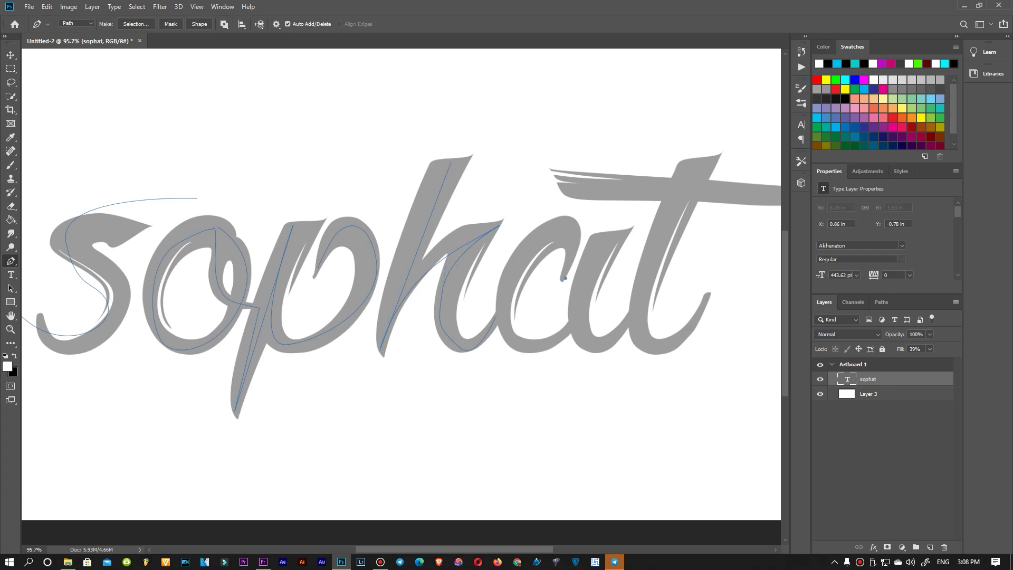
# Curve the path into and around the 'a', then down its right stroke
pyautogui.moveTo(538, 230); pyautogui.dragTo(590, 186)
pyautogui.moveTo(501, 323)
pyautogui.mouseDown()
pyautogui.moveTo(509, 343)
pyautogui.moveTo(352, 357)
pyautogui.mouseUp()
pyautogui.moveTo(413, 347); pyautogui.dragTo(442, 323)
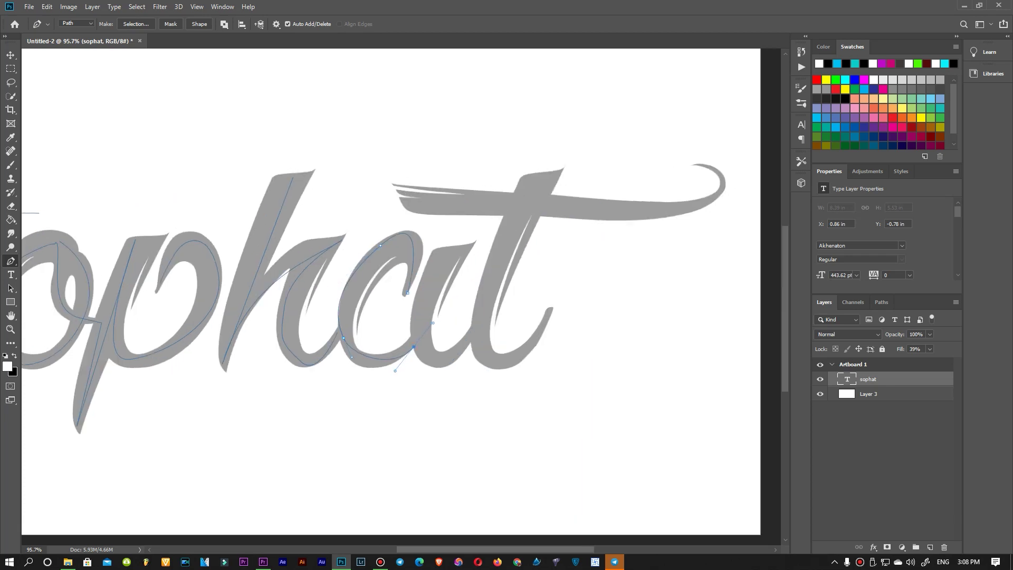
pyautogui.click(470, 246)
pyautogui.moveTo(442, 322); pyautogui.dragTo(440, 319)
pyautogui.click(443, 368)
# Run the path up the 't' and along the crossbar swash to its tip
pyautogui.click(561, 173)
pyautogui.moveTo(455, 310); pyautogui.dragTo(414, 311)
pyautogui.click(443, 258)
pyautogui.click(408, 199)
pyautogui.click(717, 196)
pyautogui.click(703, 165)
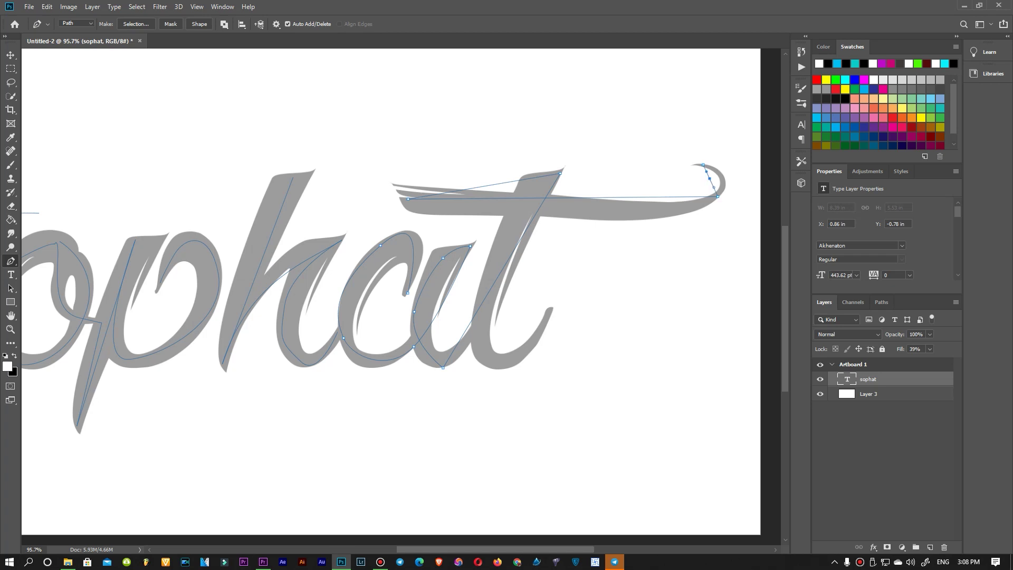
pyautogui.scroll(1, 390, 295)
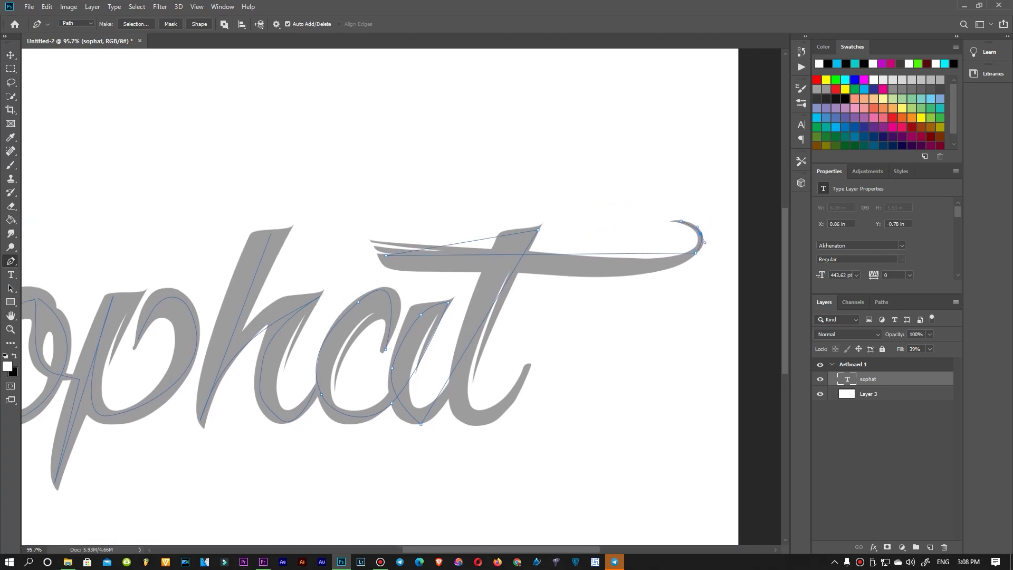
# Try a curve handle on the swash tip anchor, then undo it
pyautogui.moveTo(697, 228); pyautogui.dragTo(647, 116)
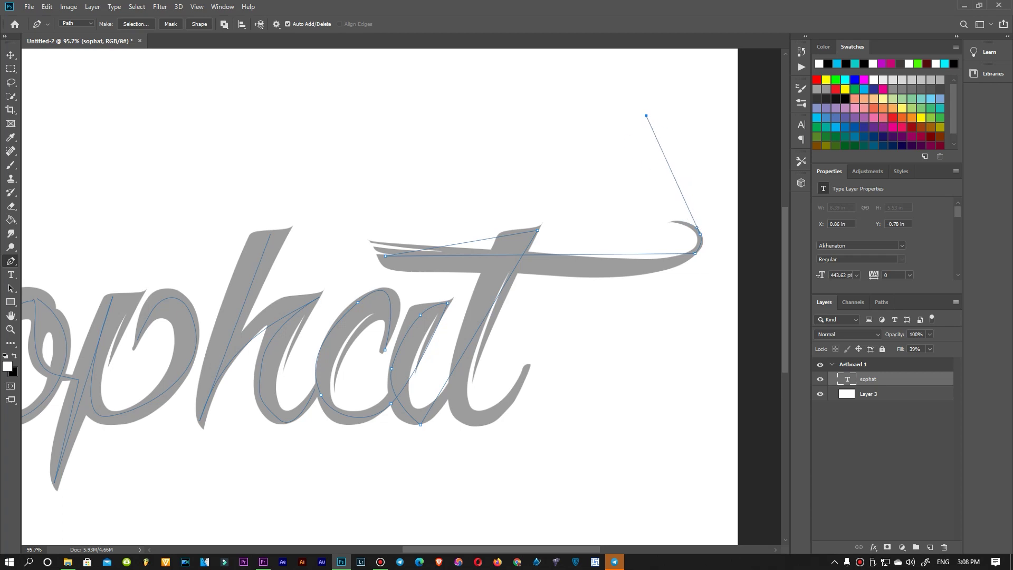
pyautogui.moveTo(697, 228); pyautogui.dragTo(708, 246)
pyautogui.hotkey('ctrl', 'z')
pyautogui.hotkey('ctrl', 'shift', 'z')
pyautogui.hotkey('ctrl', 'z')
pyautogui.hotkey('ctrl', 'z')
# Curl the path back under the swash and trail its tail down-left below the 't'
pyautogui.moveTo(634, 187); pyautogui.dragTo(555, 153)
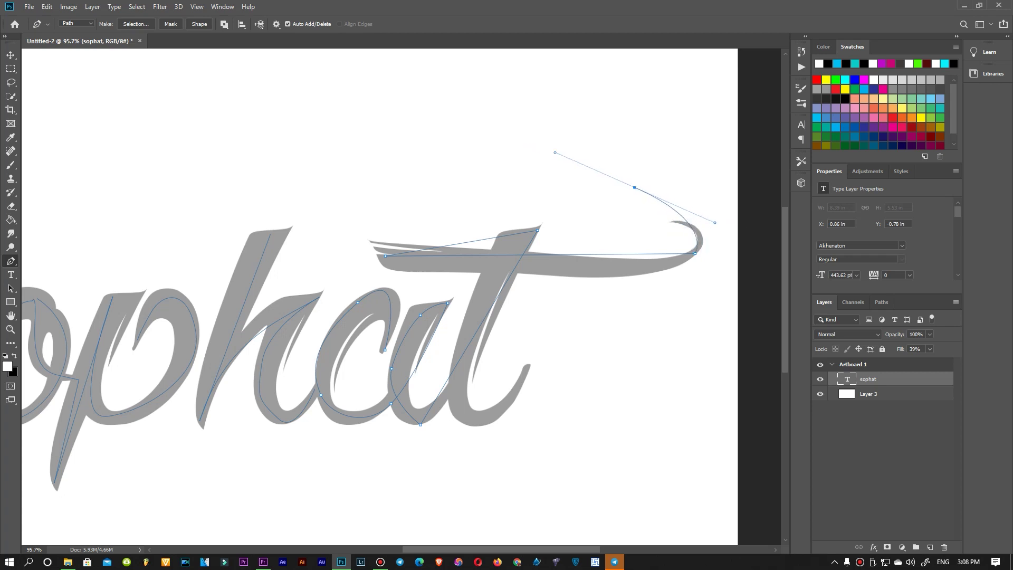
pyautogui.moveTo(589, 278); pyautogui.dragTo(657, 277)
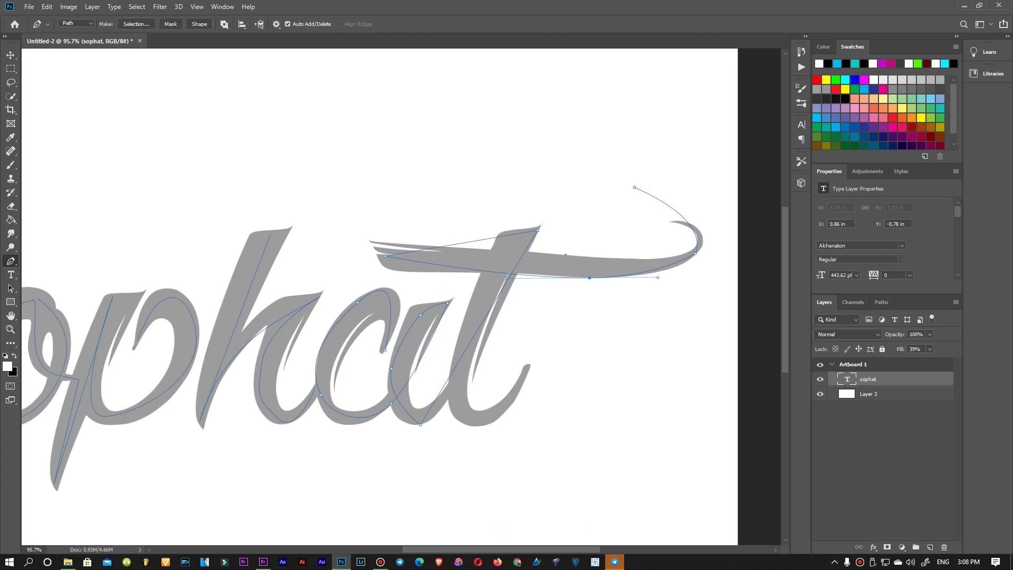
pyautogui.moveTo(493, 289); pyautogui.dragTo(460, 346)
pyautogui.moveTo(431, 404); pyautogui.dragTo(448, 409)
pyautogui.moveTo(490, 237); pyautogui.dragTo(500, 263)
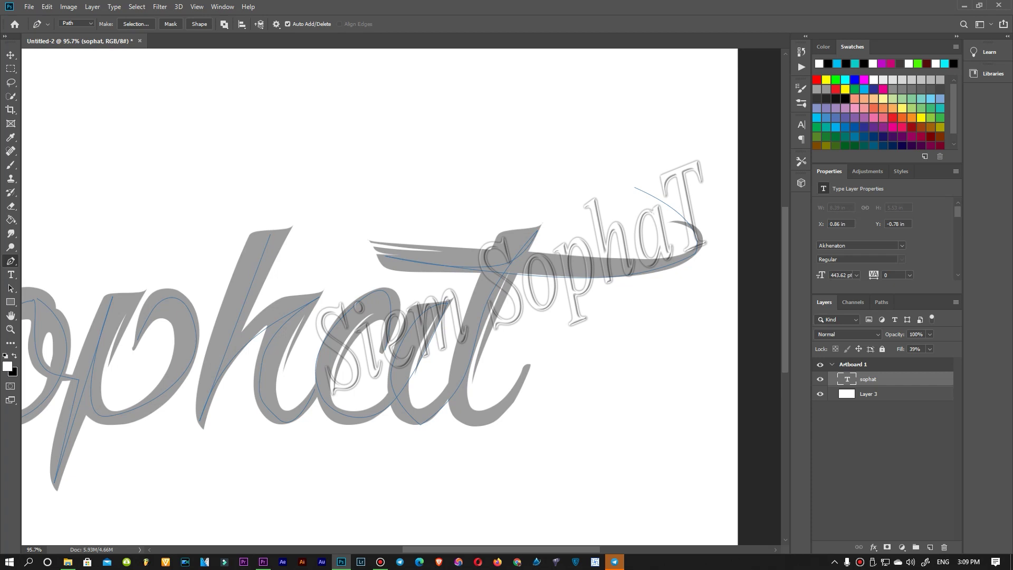
pyautogui.moveTo(547, 359); pyautogui.dragTo(493, 421)
pyautogui.moveTo(458, 388); pyautogui.dragTo(442, 443)
pyautogui.scroll(-5, 437, 303)
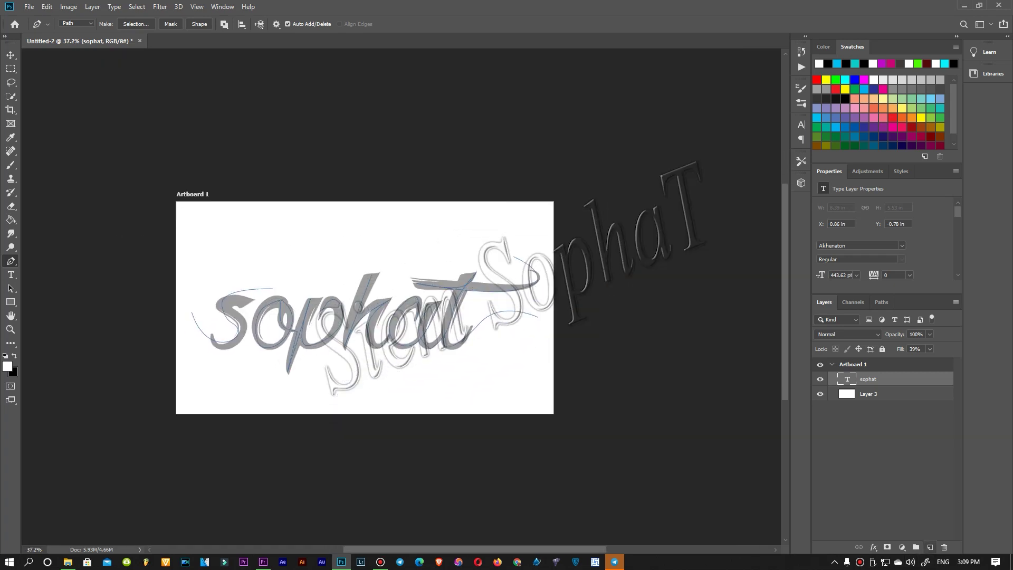
# Add an empty Layer 4 and pick the Brush tool with the 58 px preset
pyautogui.hotkey('ctrl', 'shift', 'alt', 'n')
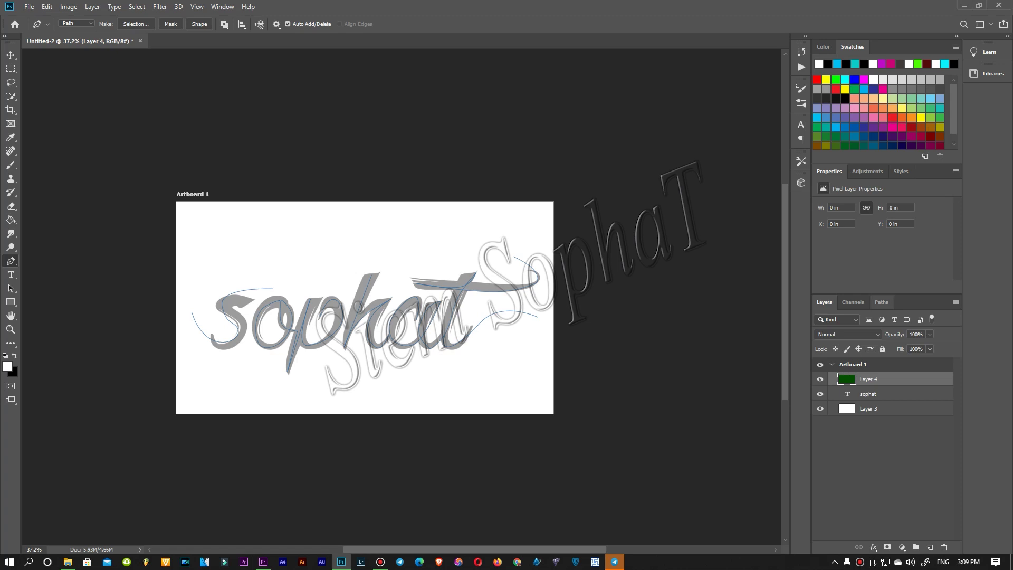
pyautogui.click(882, 302)
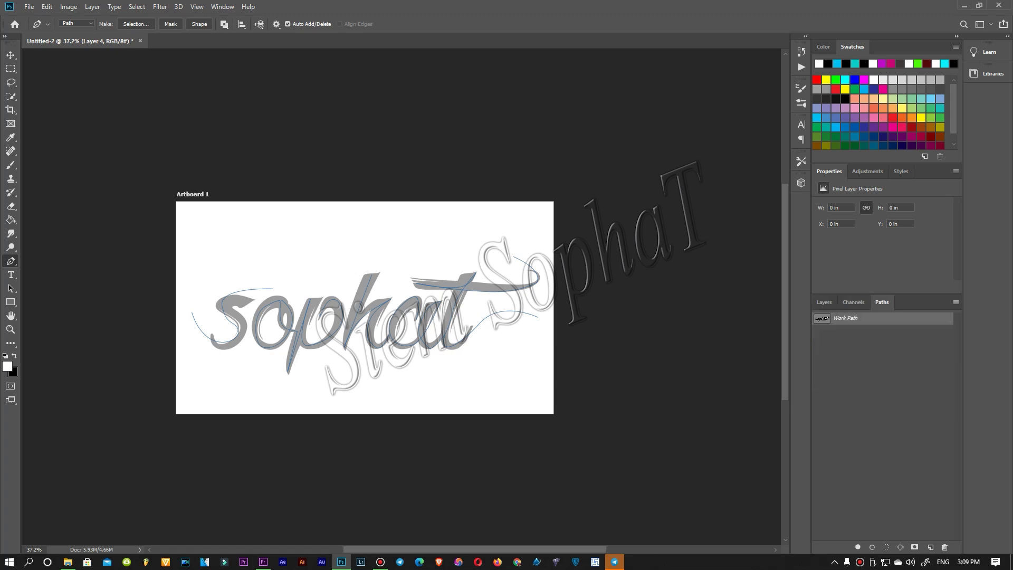
pyautogui.click(802, 87)
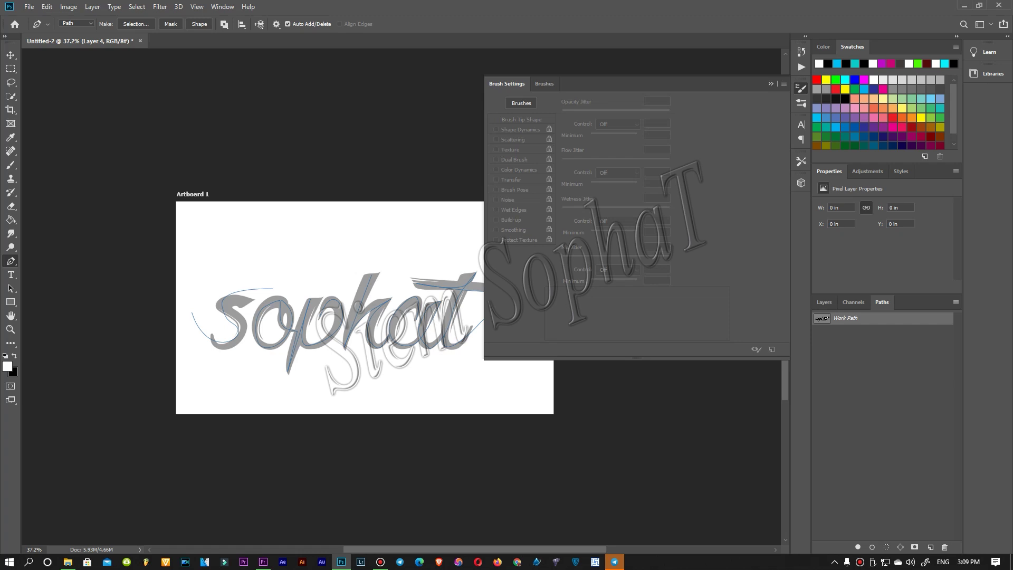
pyautogui.click(544, 83)
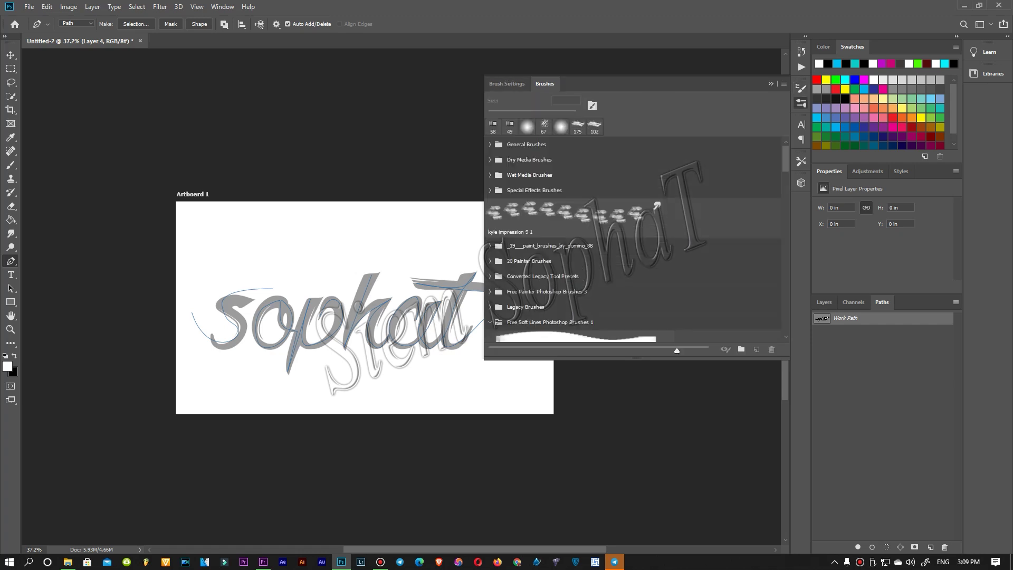
pyautogui.press('b')
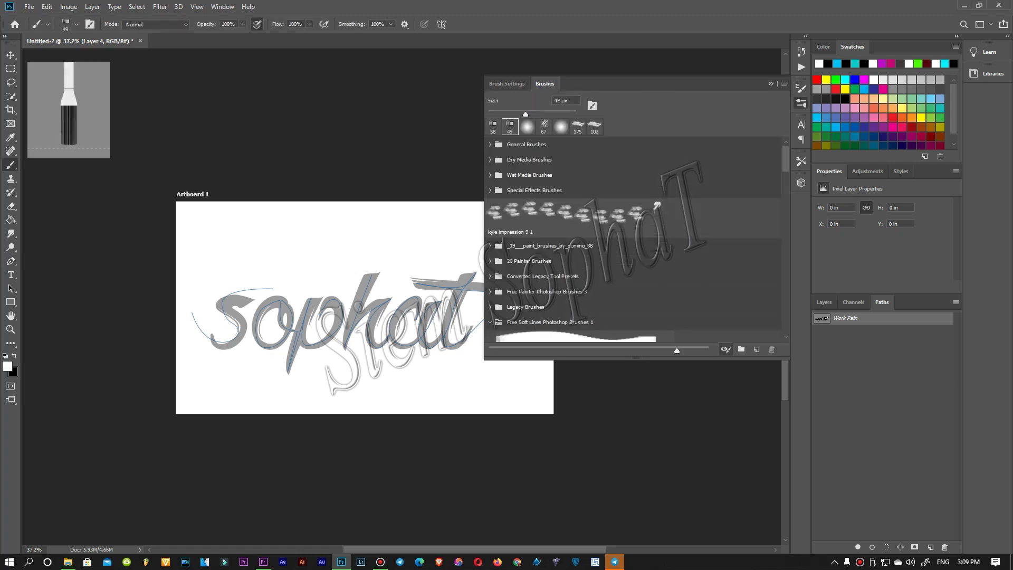
pyautogui.press(',')
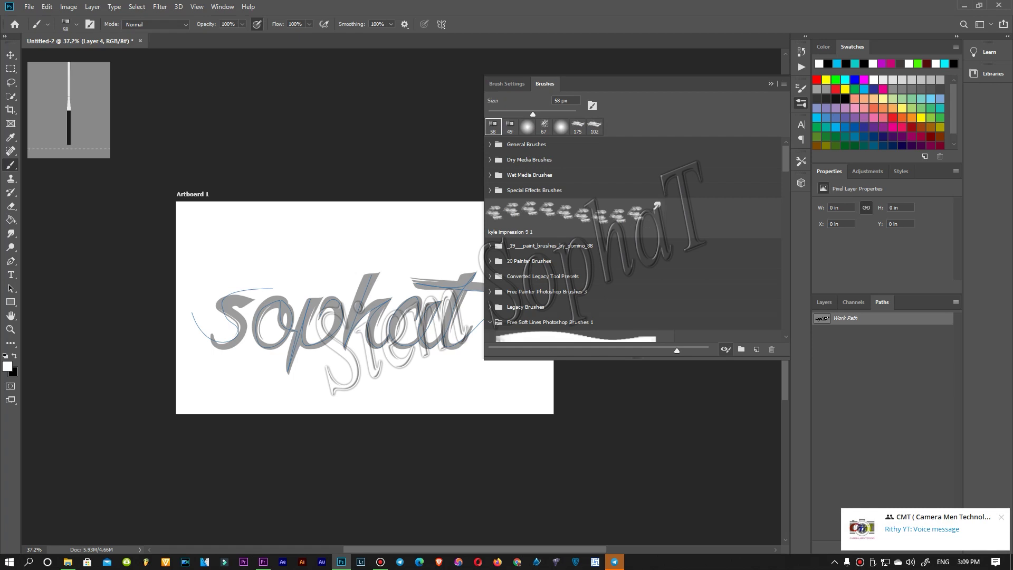
# In Brush Settings, set the brush tip to 46 px at a -3° angle
pyautogui.press('F5')
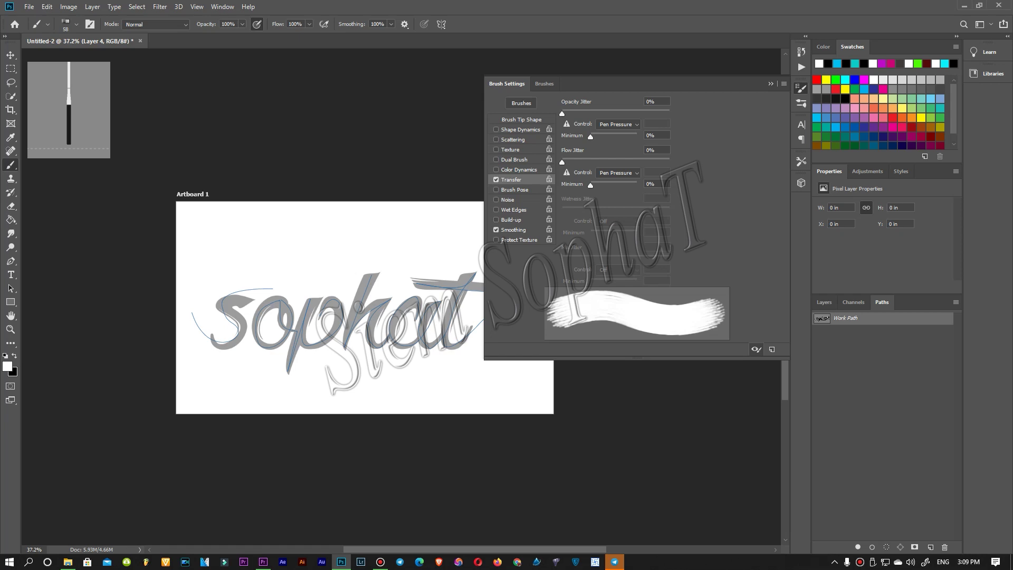
pyautogui.click(522, 119)
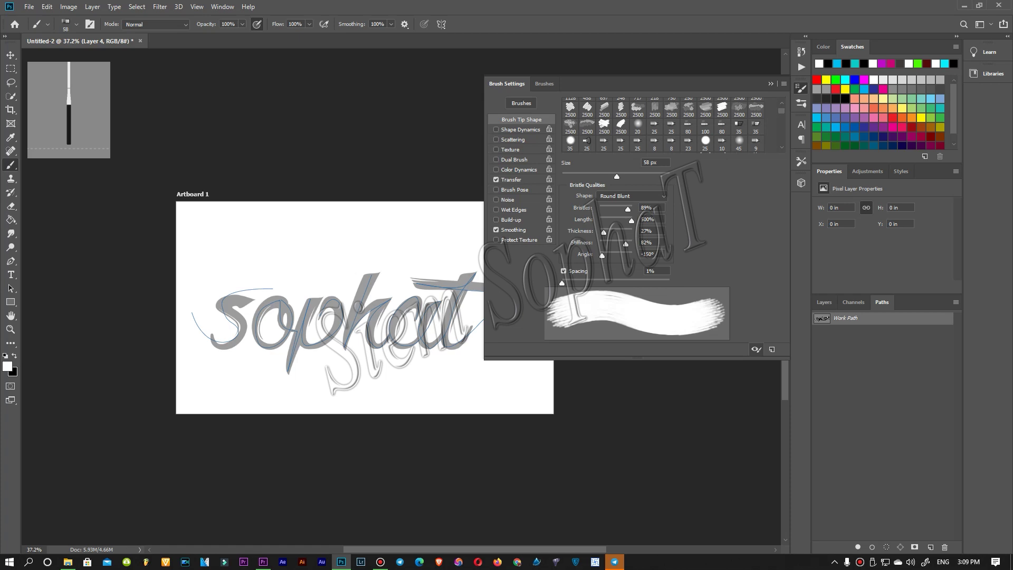
pyautogui.moveTo(616, 176); pyautogui.dragTo(605, 176)
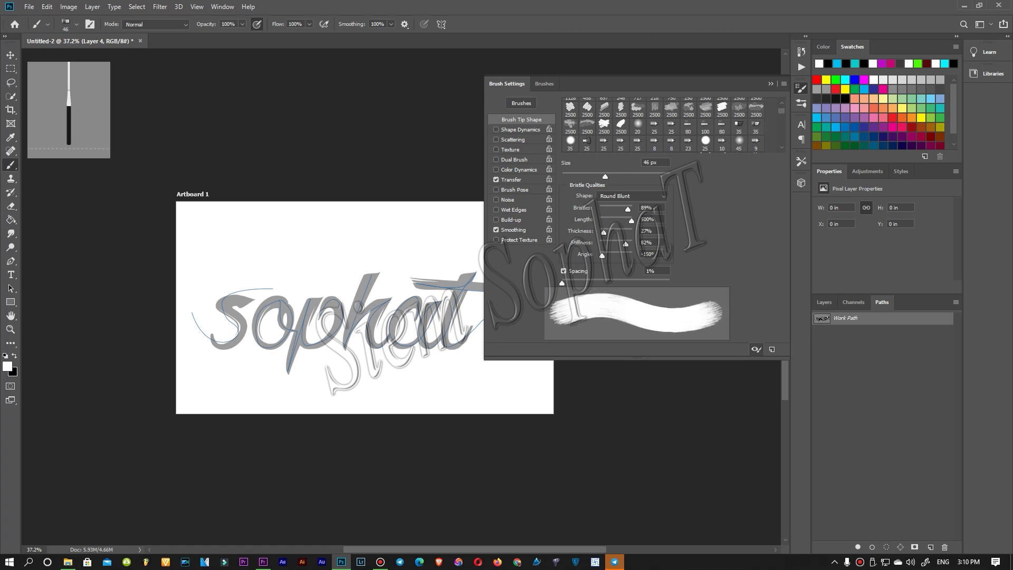
pyautogui.moveTo(602, 256); pyautogui.dragTo(615, 255)
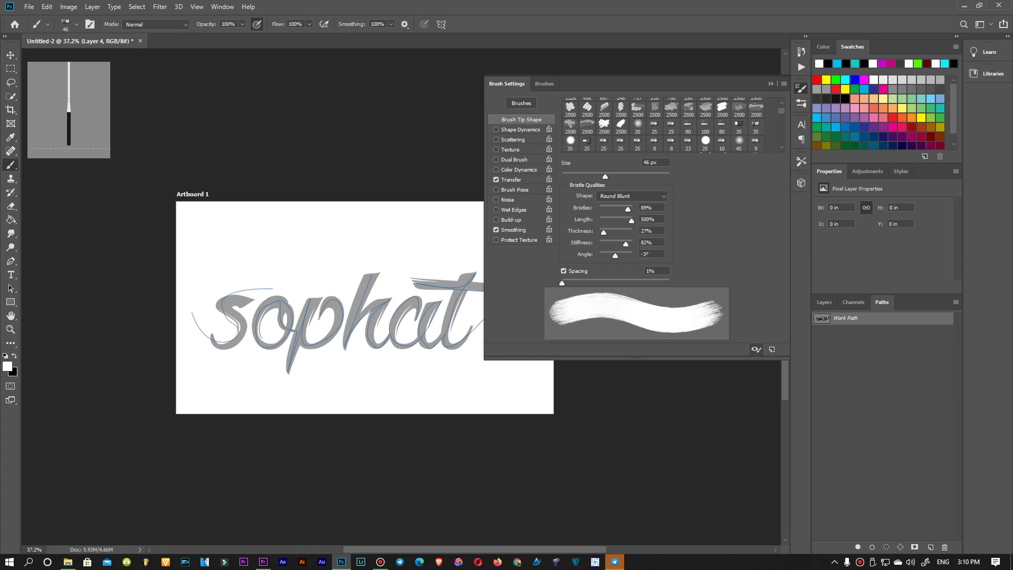
# Enable Transfer with opacity and flow jitter both controlled by Pen Pressure
pyautogui.click(511, 180)
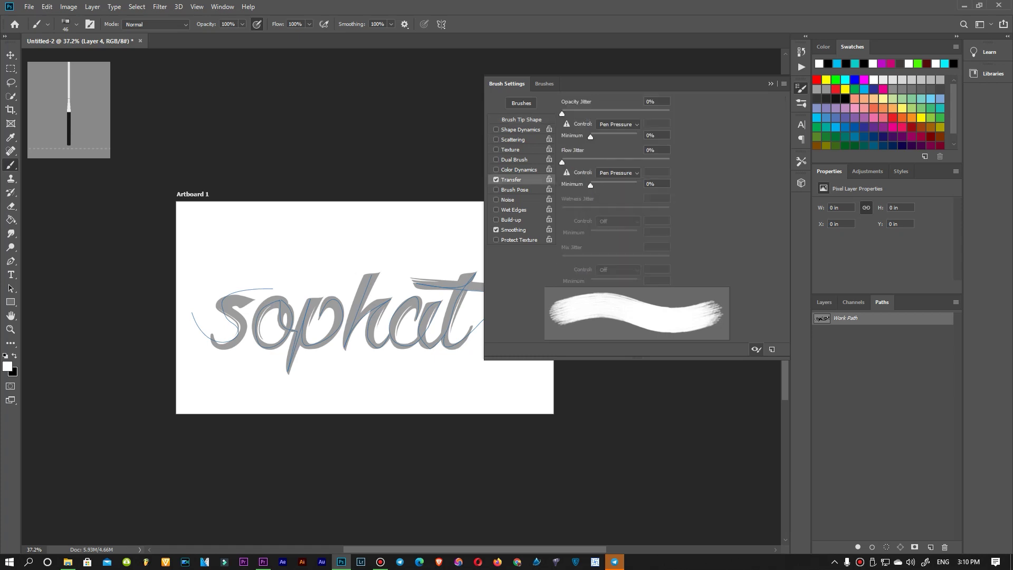
pyautogui.click(617, 172)
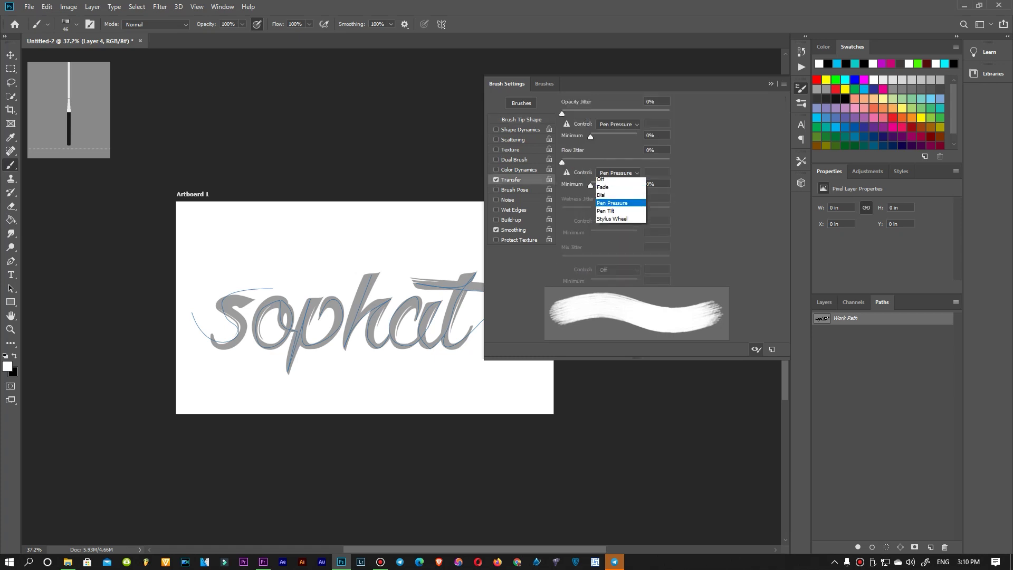
pyautogui.press('Escape')
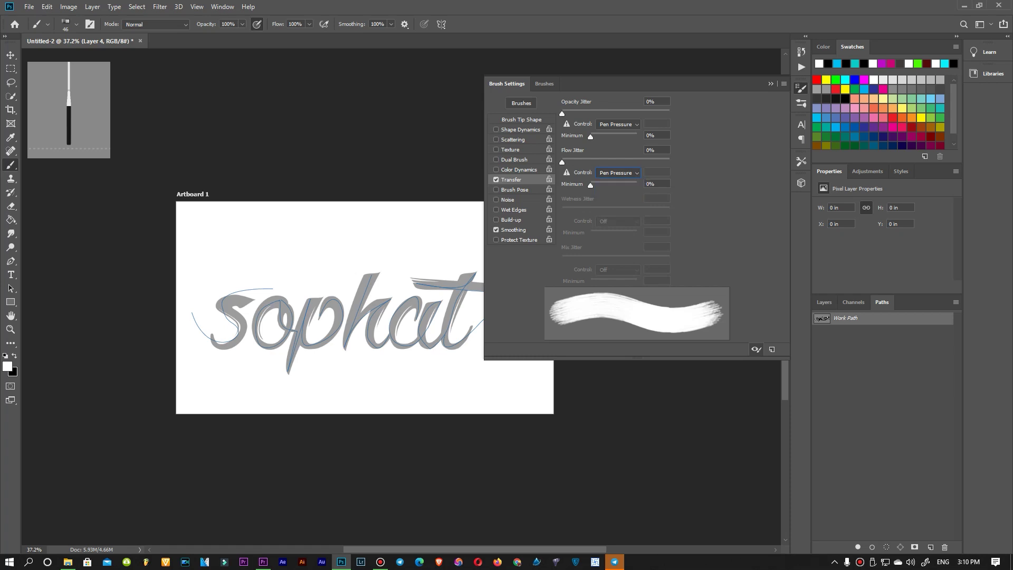
pyautogui.click(617, 123)
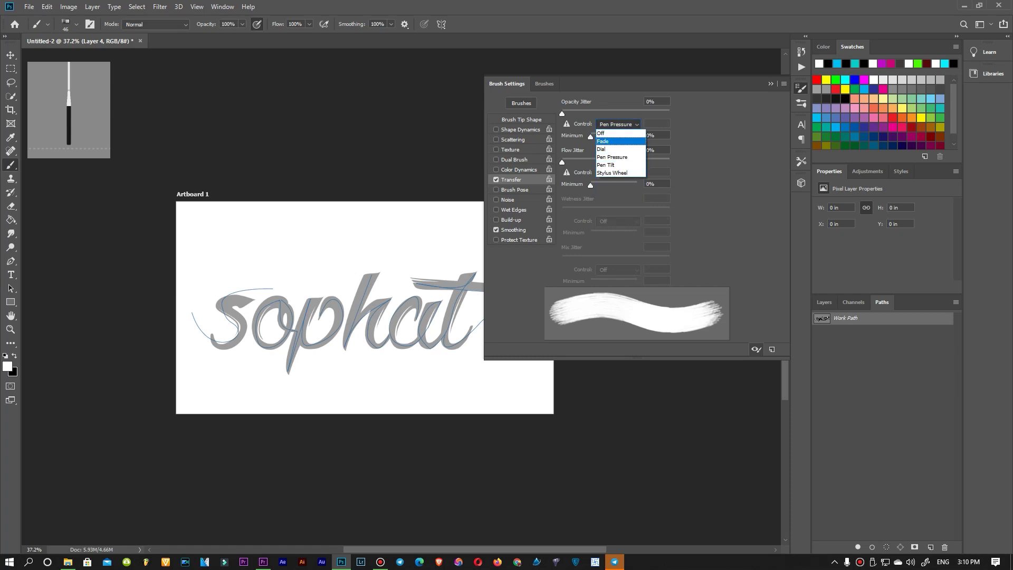
pyautogui.click(611, 124)
pyautogui.click(618, 124)
pyautogui.click(615, 152)
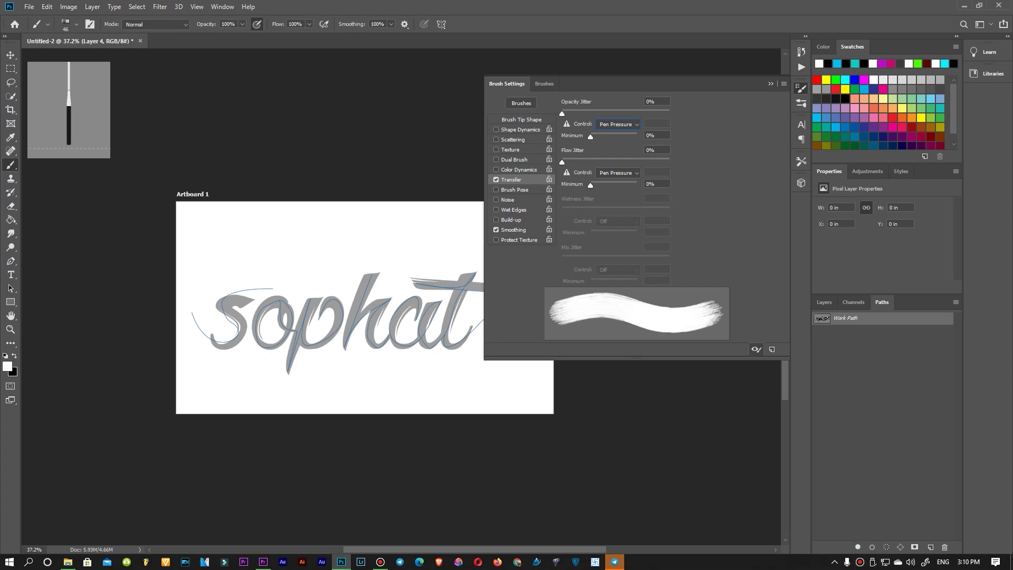
pyautogui.press('F5')
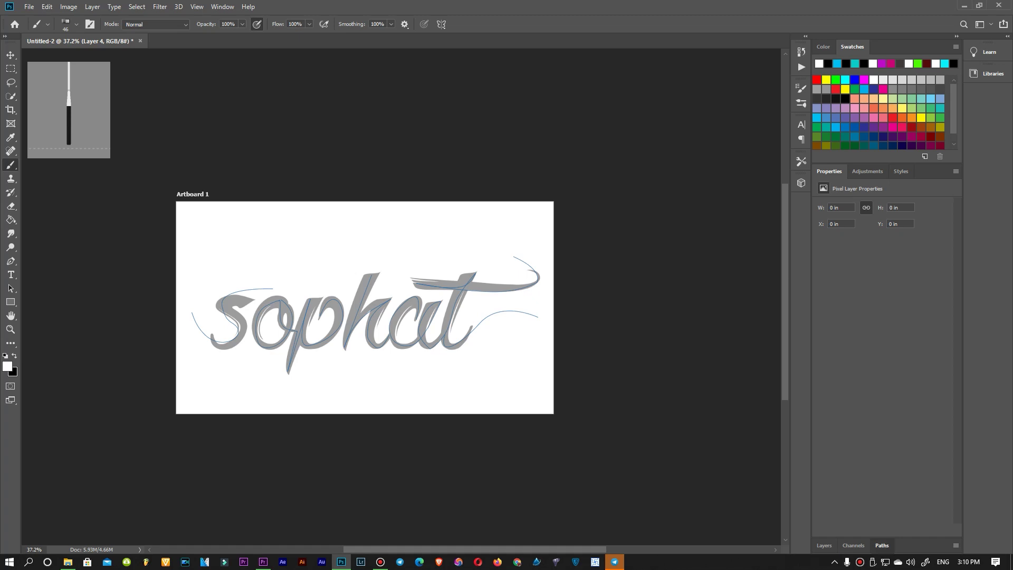
# Stroke the Work Path with the brush on Layer 4, then deselect
pyautogui.click(881, 545)
pyautogui.keyDown('ctrl'); pyautogui.click(821, 318); pyautogui.keyUp('ctrl')
pyautogui.rightClick(881, 302)
pyautogui.press('Escape')
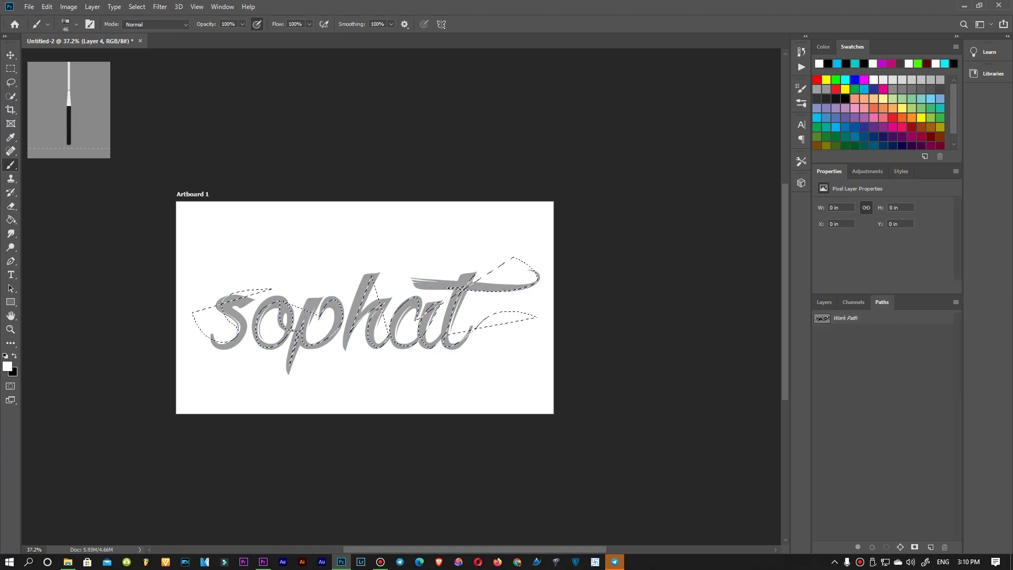
pyautogui.rightClick(862, 321)
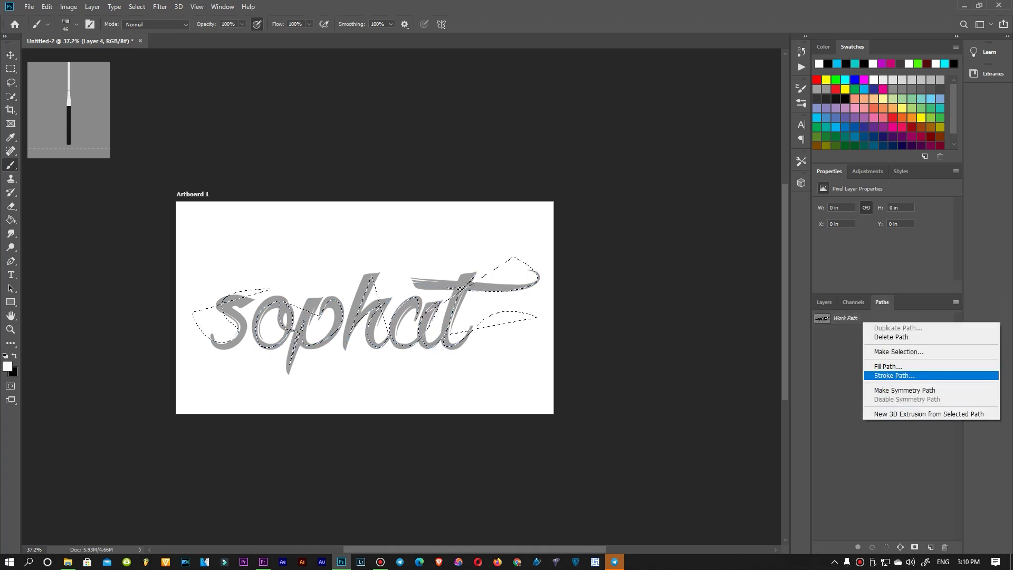
pyautogui.click(894, 375)
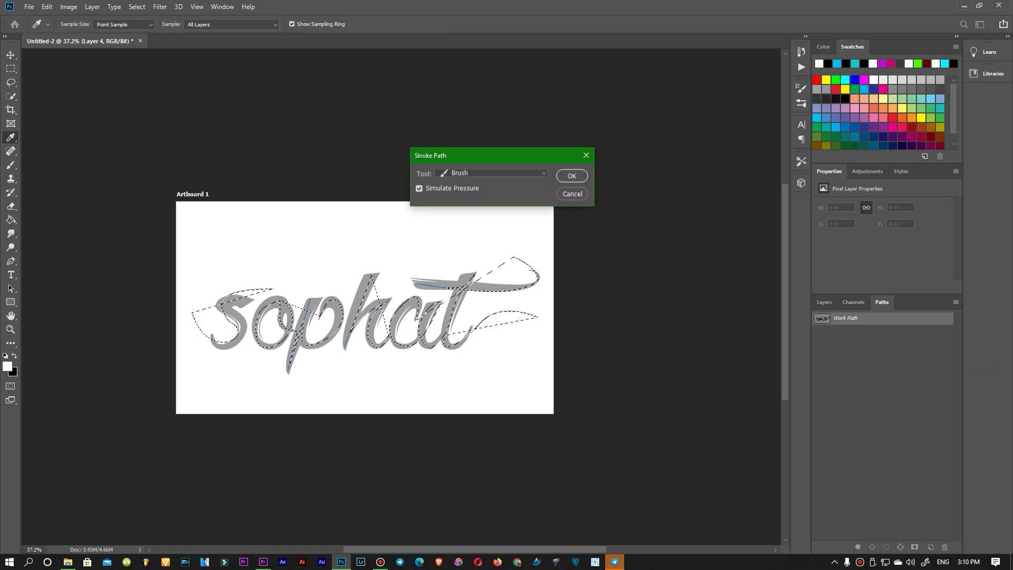
pyautogui.press('Return')
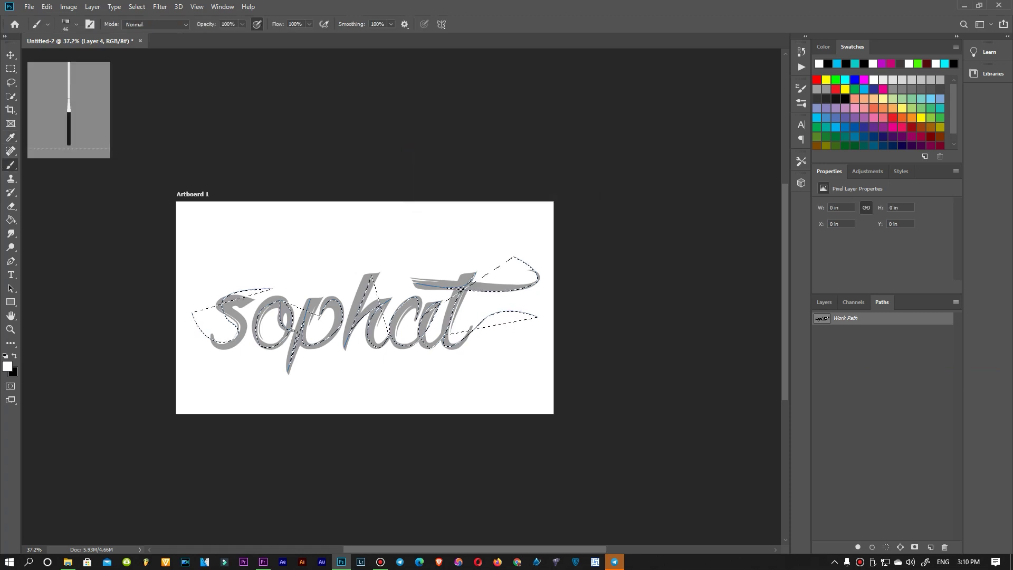
pyautogui.hotkey('ctrl', 'd')
# Stroke the lettering path with the brush a second time and show the Layers panel
pyautogui.rightClick(850, 316)
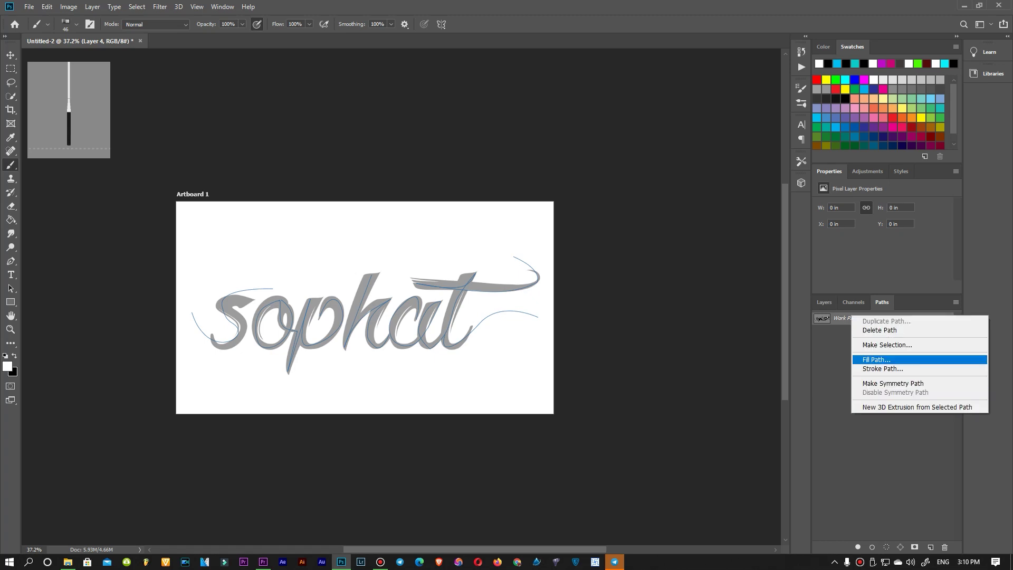
pyautogui.click(897, 359)
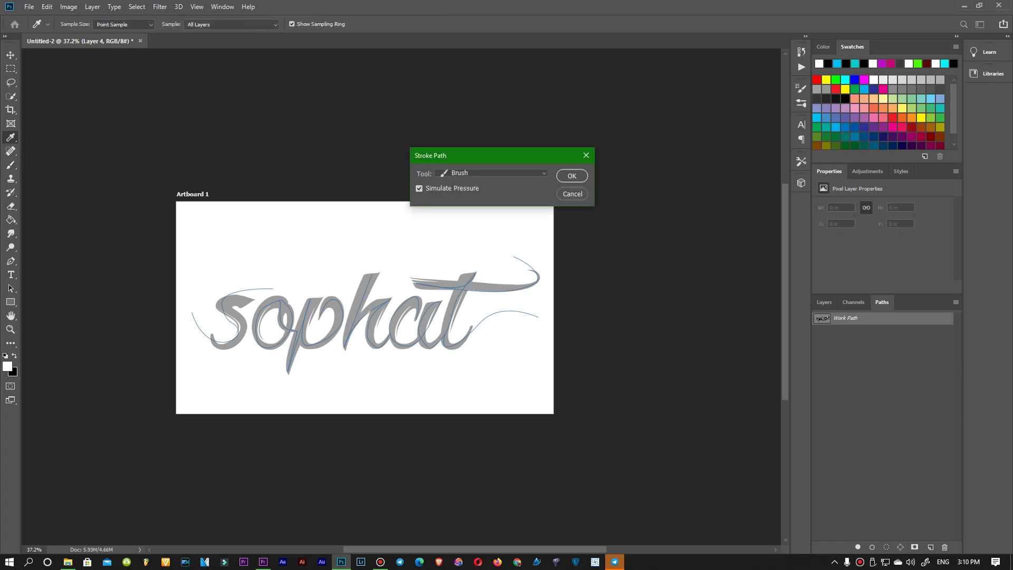
pyautogui.press('Return')
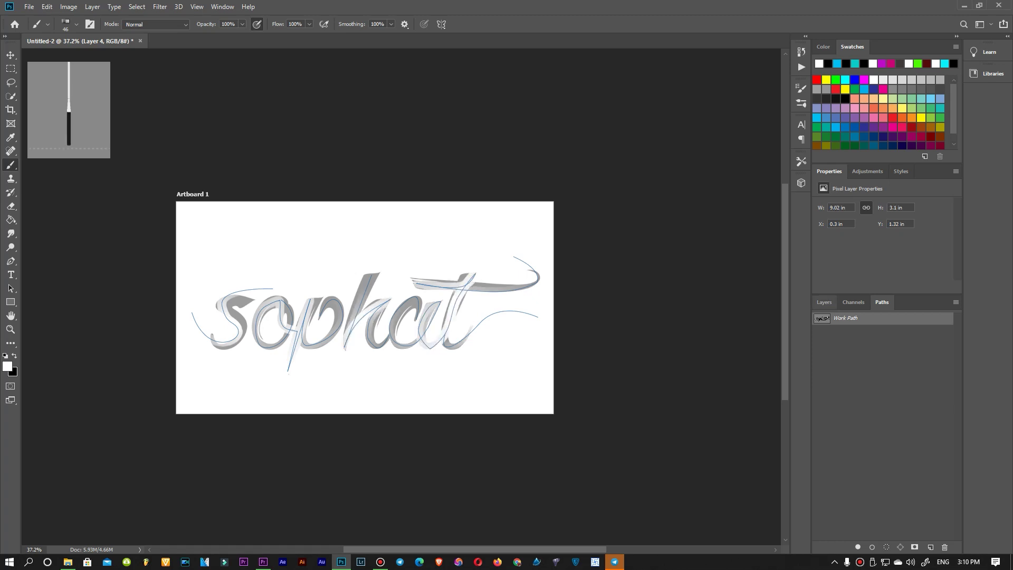
pyautogui.press('F7')
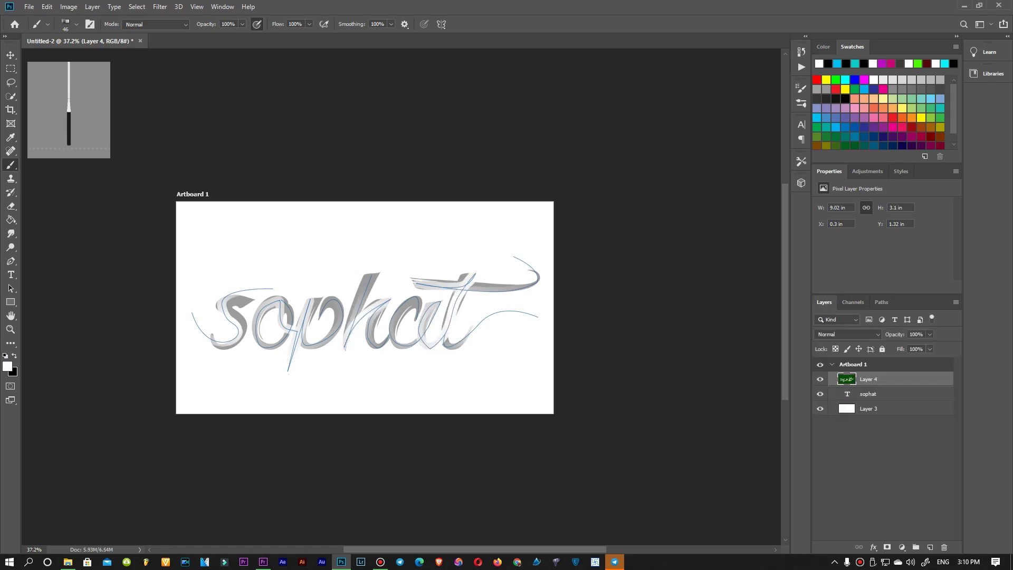
# Hide the original sophat text layer and the white background layer
pyautogui.press('Delete')
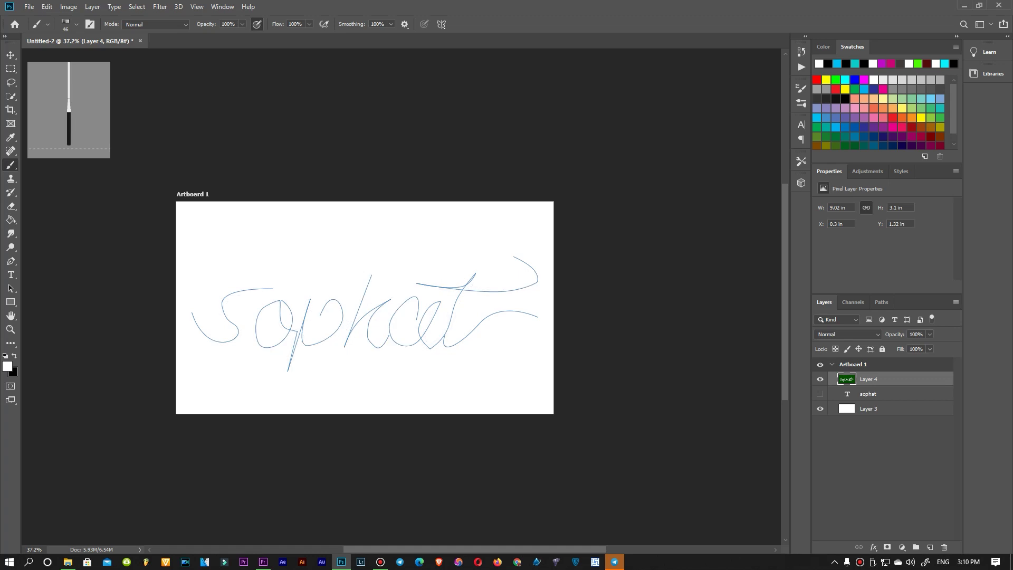
pyautogui.hotkey('alt', '[')
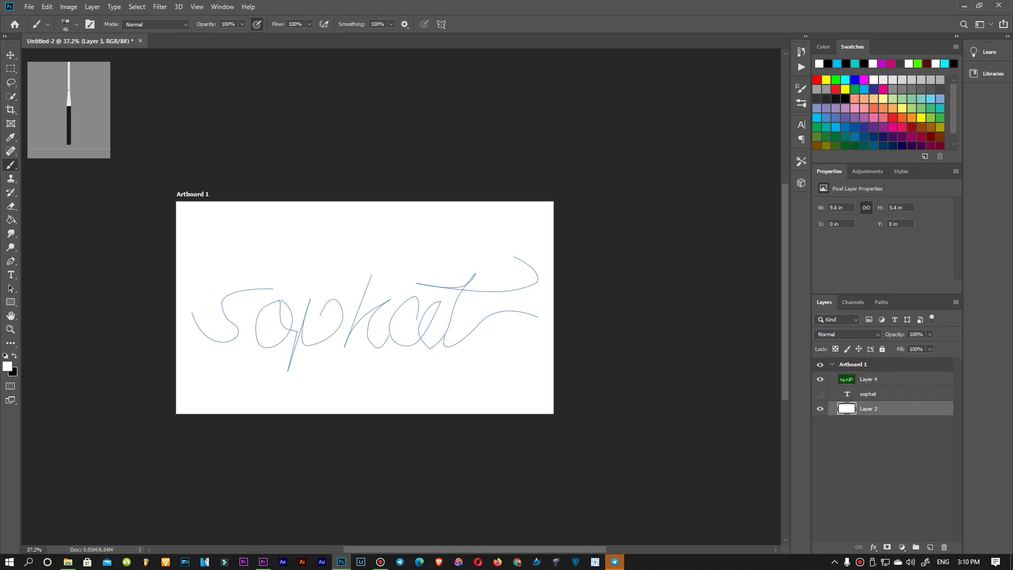
pyautogui.hotkey('ctrl', ',')
# Fill a new Layer 5 with black and make Layer 4 active again
pyautogui.click(930, 547)
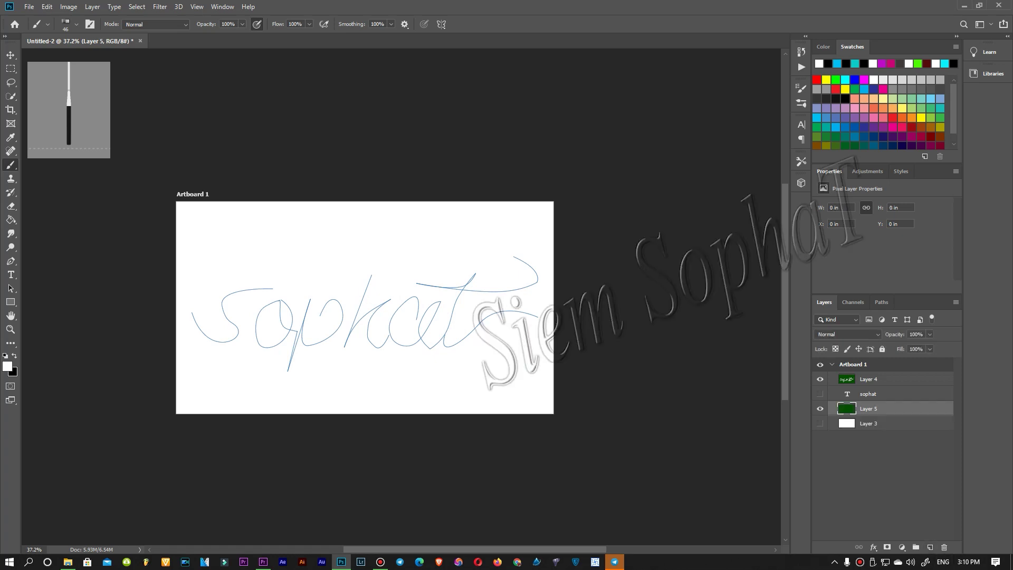
pyautogui.press('x')
pyautogui.press('e')
pyautogui.click(11, 219)
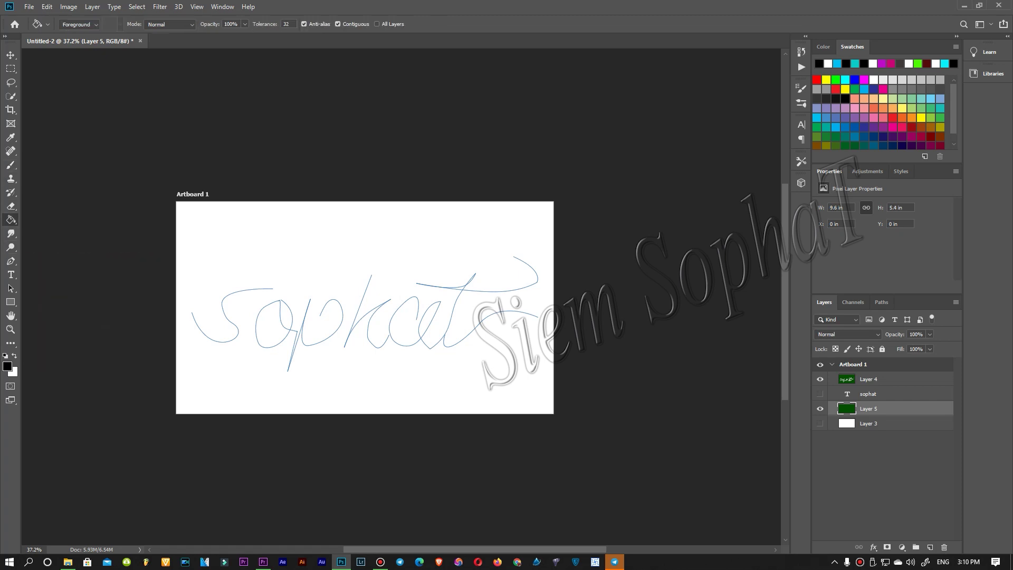
pyautogui.hotkey('alt', 'BackSpace')
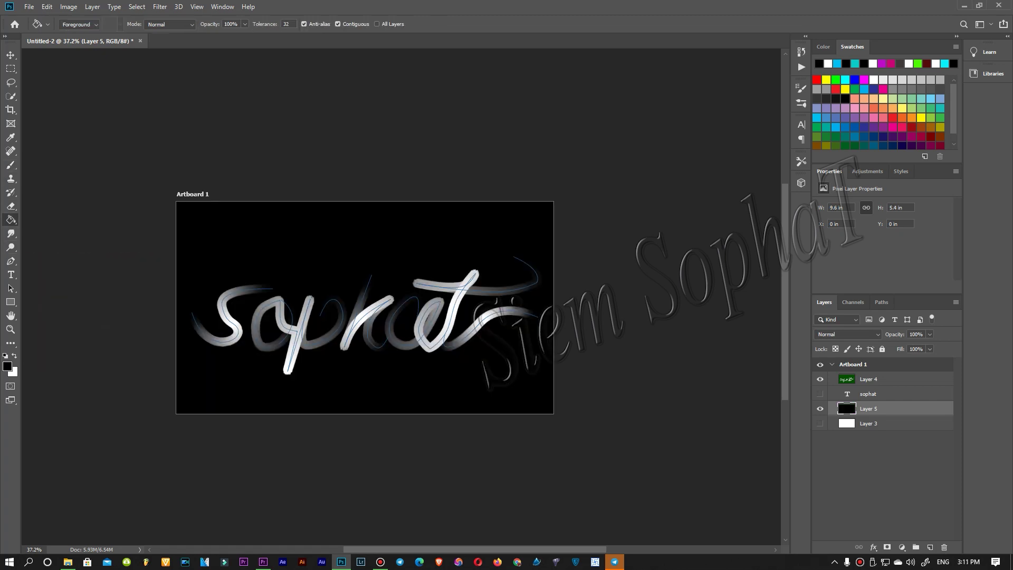
pyautogui.hotkey('alt', ']')
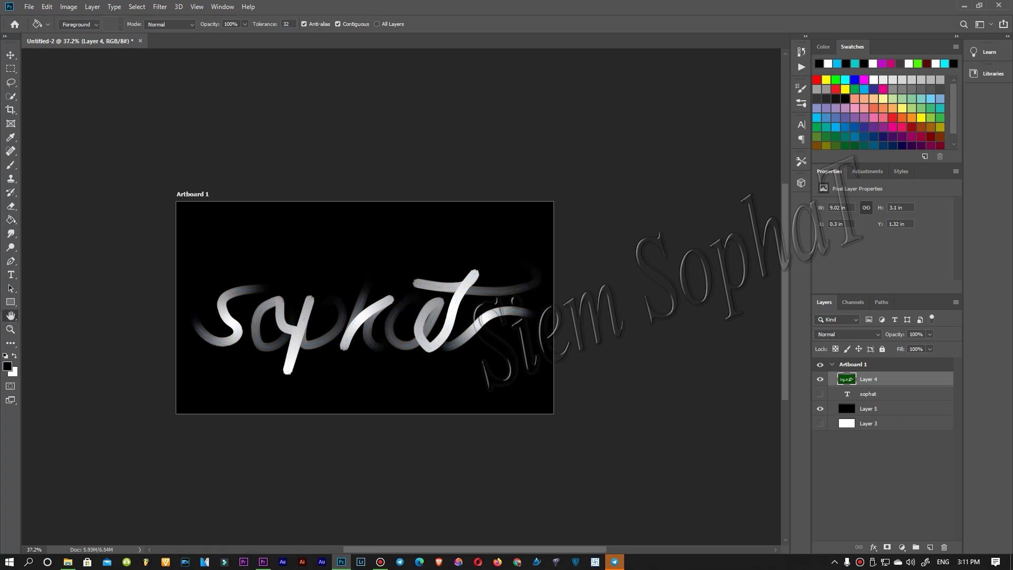
pyautogui.doubleClick(907, 379)
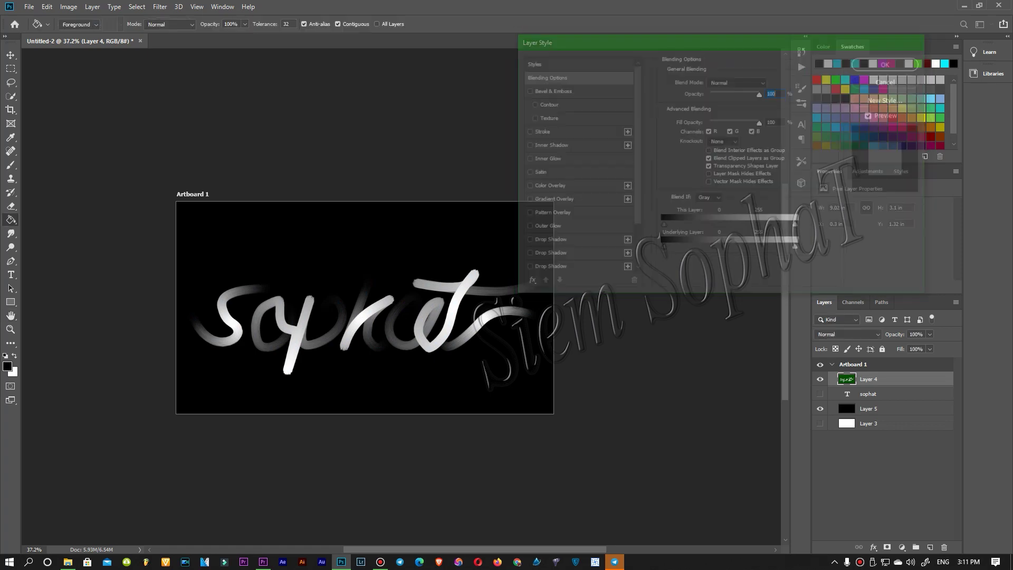
pyautogui.scroll(-5, 363, 327)
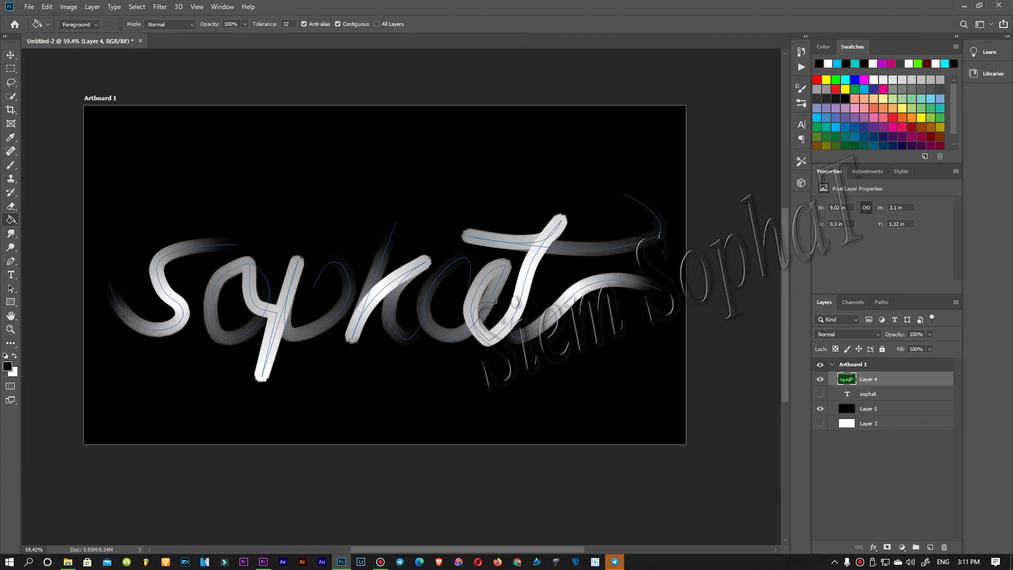
pyautogui.scroll(-2, 494, 343)
pyautogui.scroll(-2, 494, 343)
pyautogui.scroll(1, 494, 343)
pyautogui.scroll(1, 494, 343)
pyautogui.scroll(-1, 494, 341)
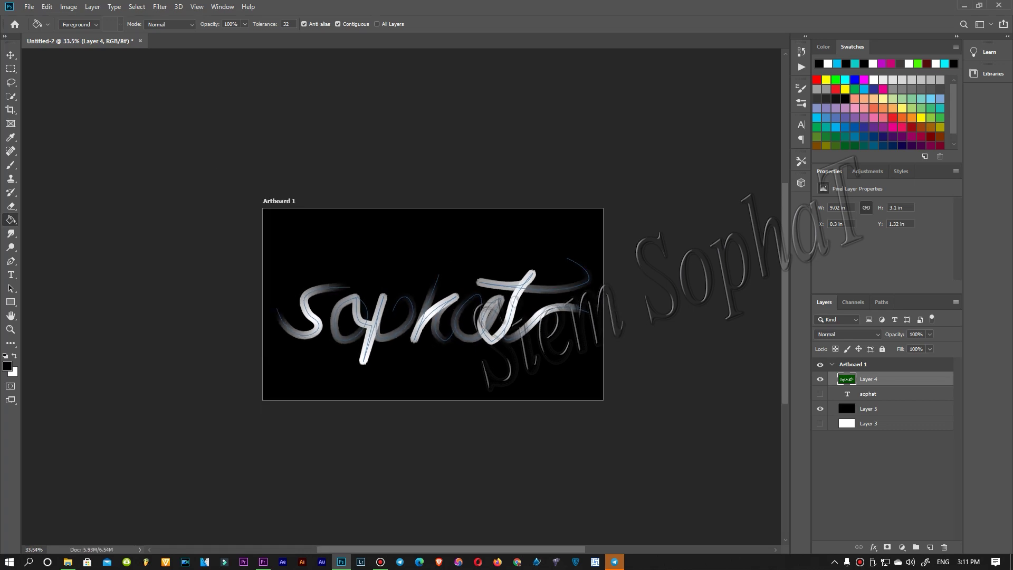
# Turn on Outer Glow for Layer 4 and set its colour to cyan #00ccff
pyautogui.rightClick(894, 379)
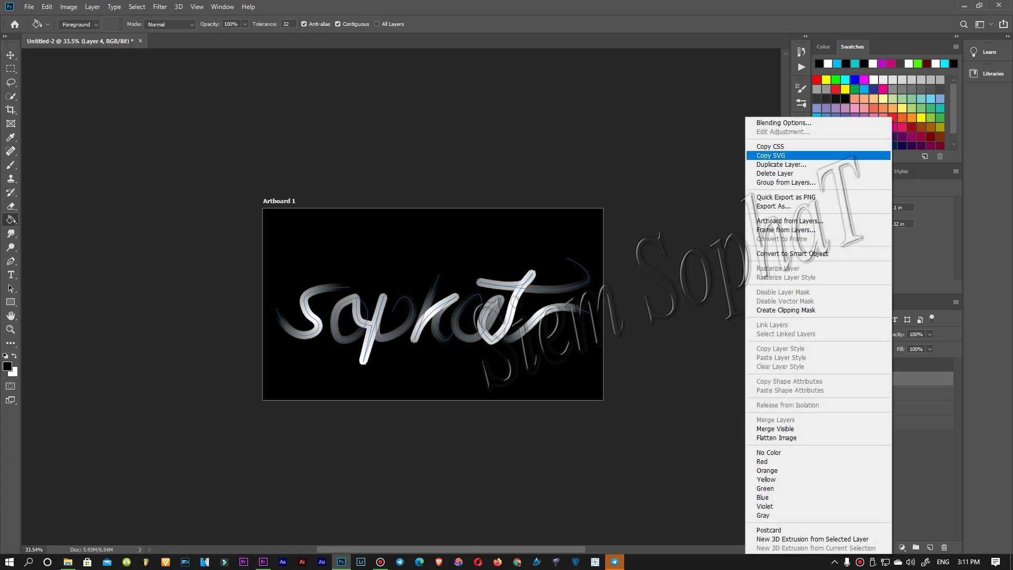
pyautogui.press('Escape')
pyautogui.doubleClick(896, 378)
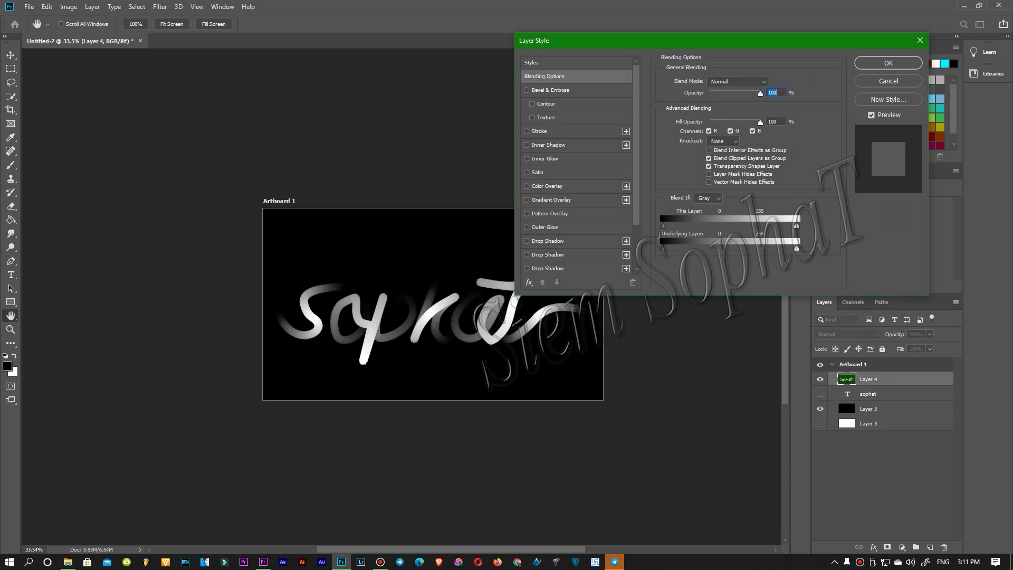
pyautogui.click(544, 227)
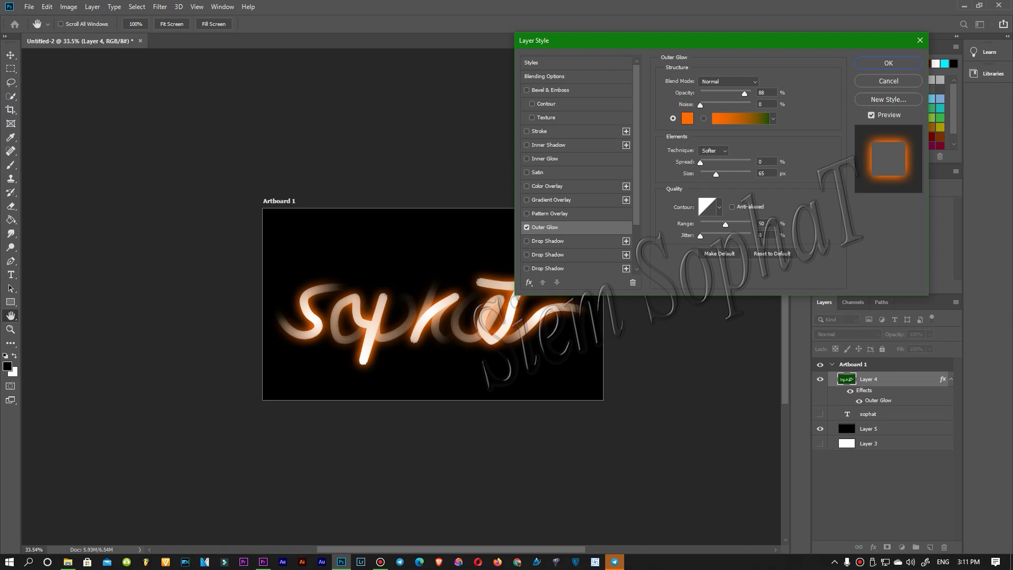
pyautogui.click(687, 118)
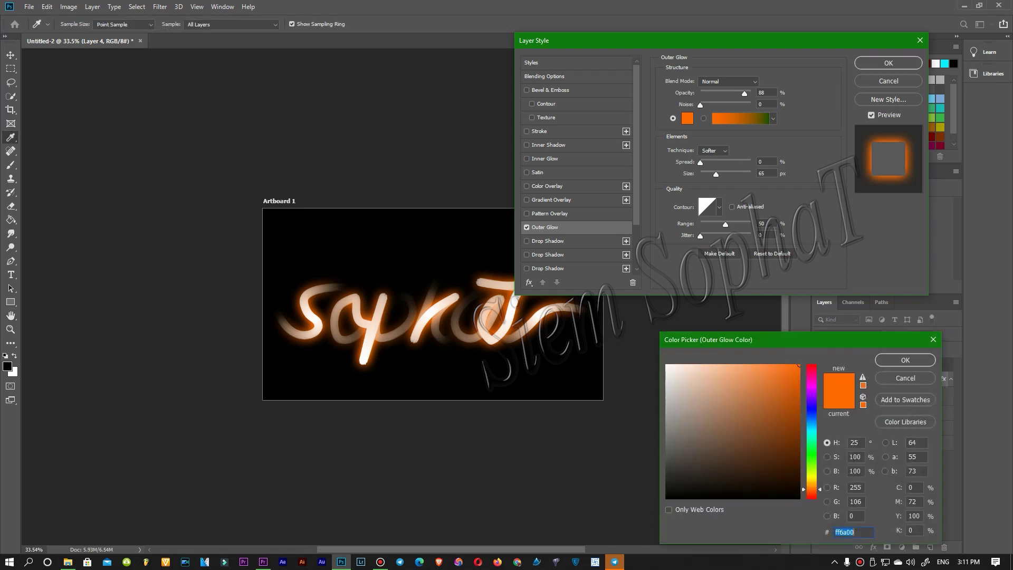
pyautogui.write('00ffb4')
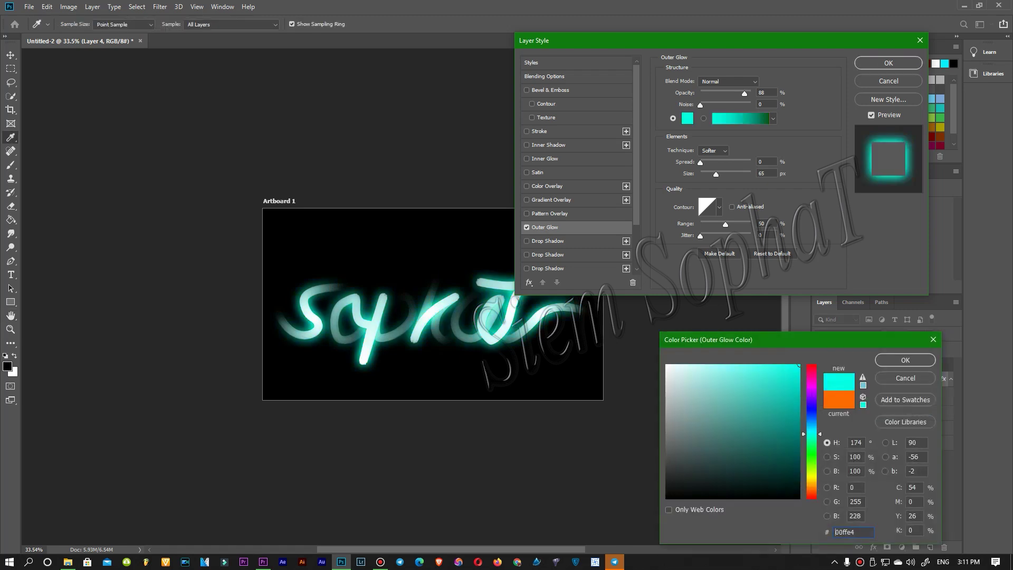
pyautogui.write('0090ff')
pyautogui.write('00ccff')
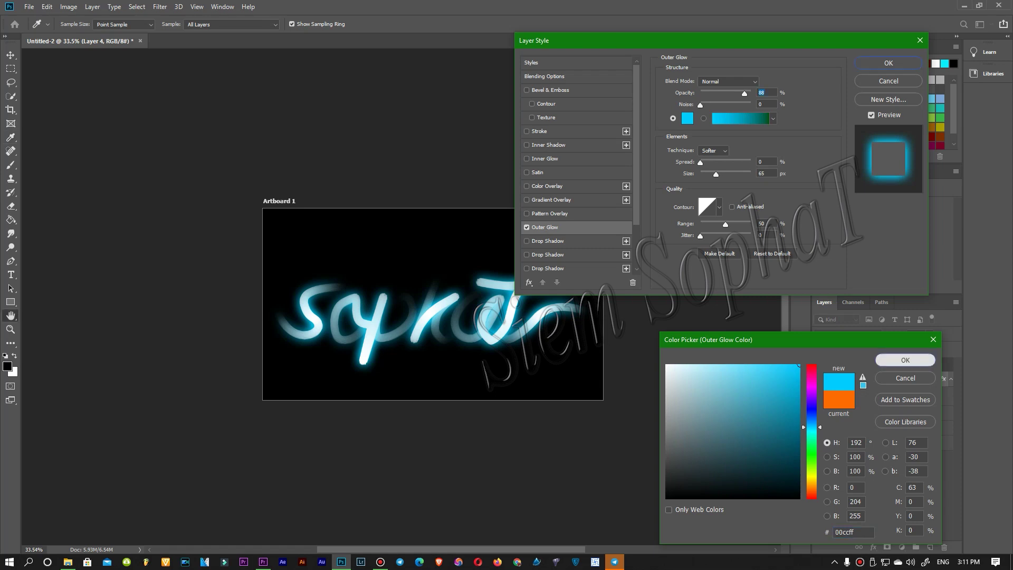
pyautogui.press('Return')
# Set the Outer Glow opacity to 64% and size to 150 px, then apply the style
pyautogui.write('74')
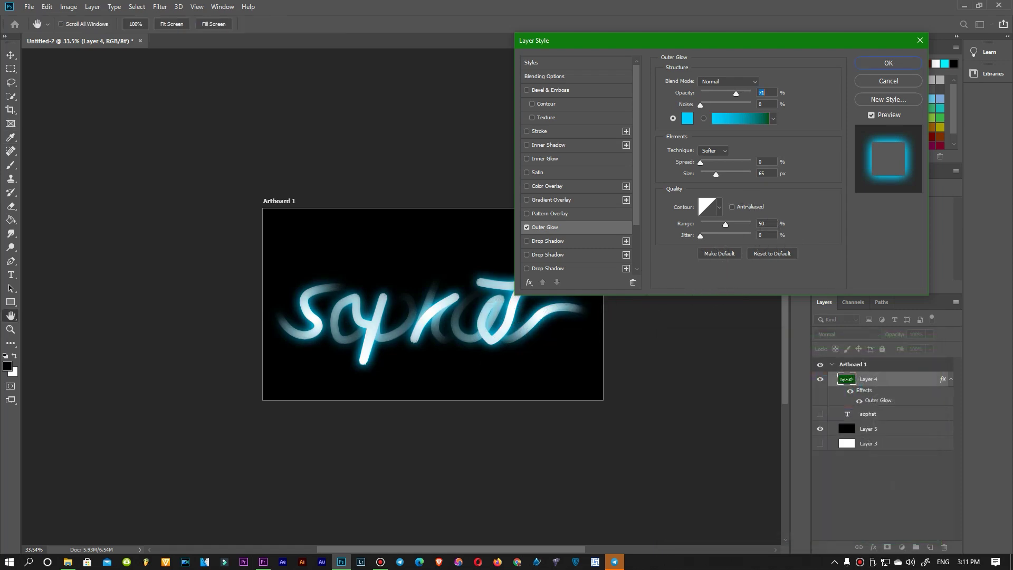
pyautogui.press('Down')
pyautogui.press('Down')
pyautogui.press('Down')
pyautogui.press('Down')
pyautogui.press('Down')
pyautogui.press('Down')
pyautogui.press('Down')
pyautogui.press('Down')
pyautogui.press('Down')
pyautogui.press('Down')
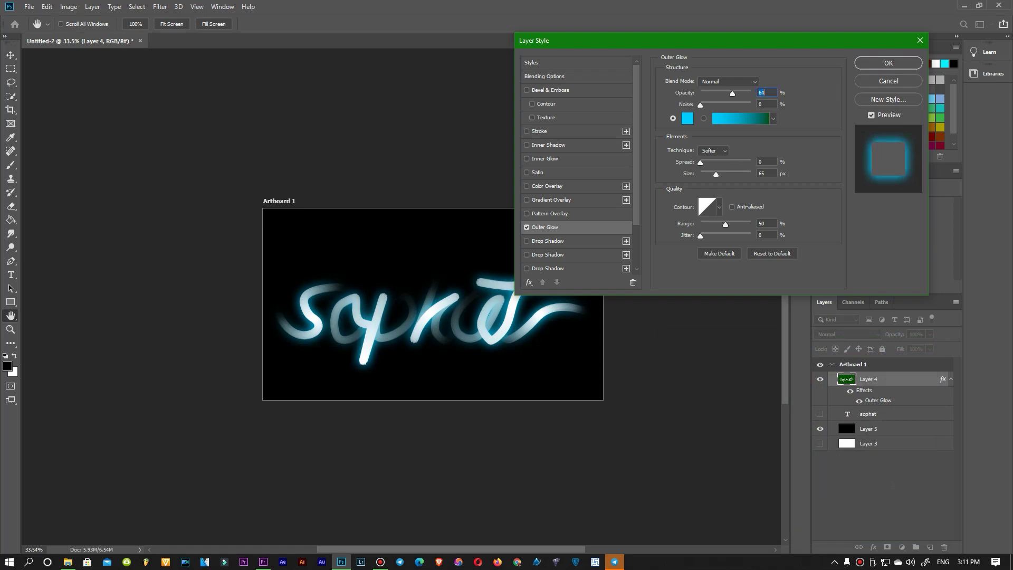
pyautogui.press('Tab')
pyautogui.press('Tab')
pyautogui.press('Tab')
pyautogui.write('1')
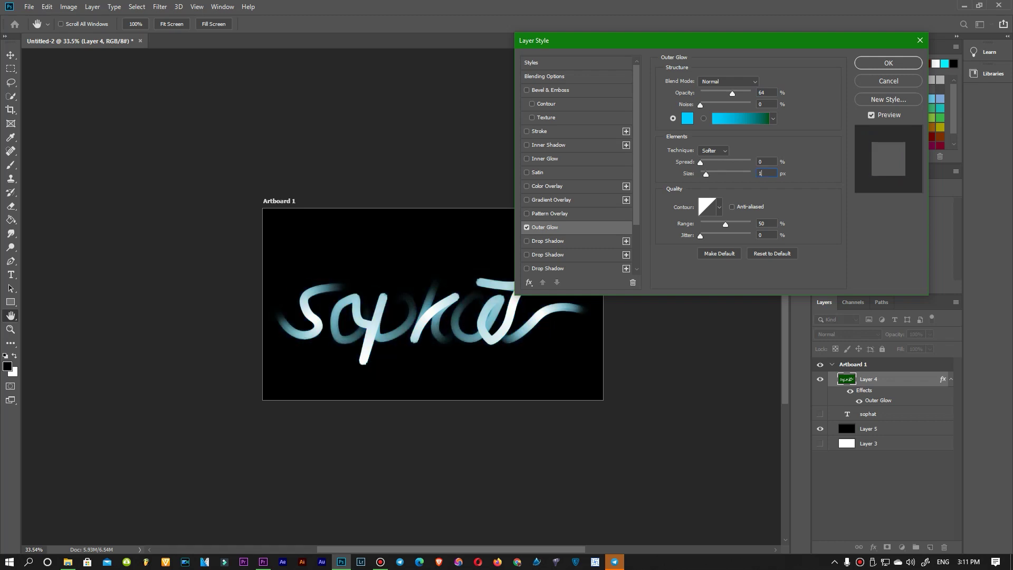
pyautogui.write('14')
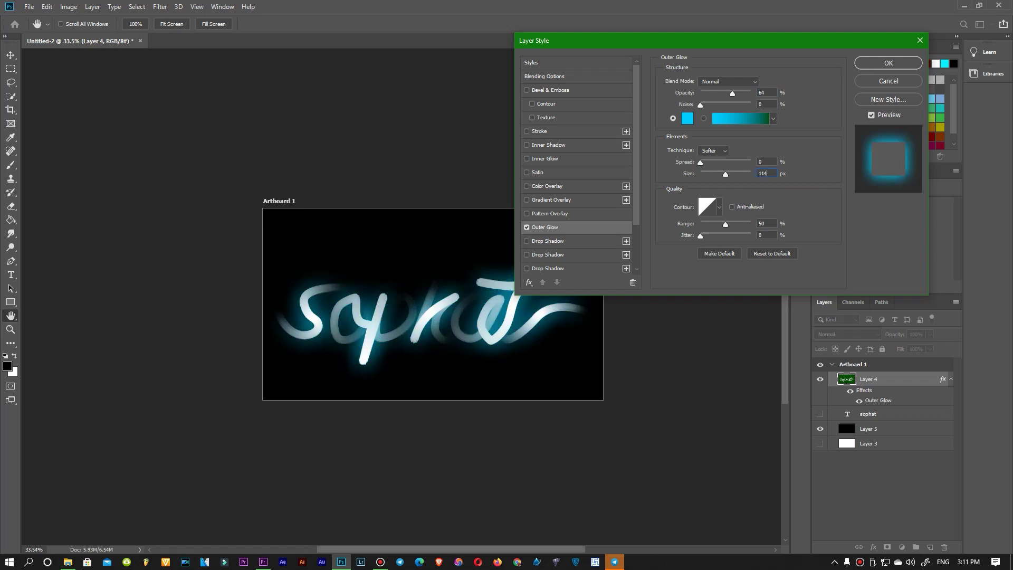
pyautogui.press('BackSpace')
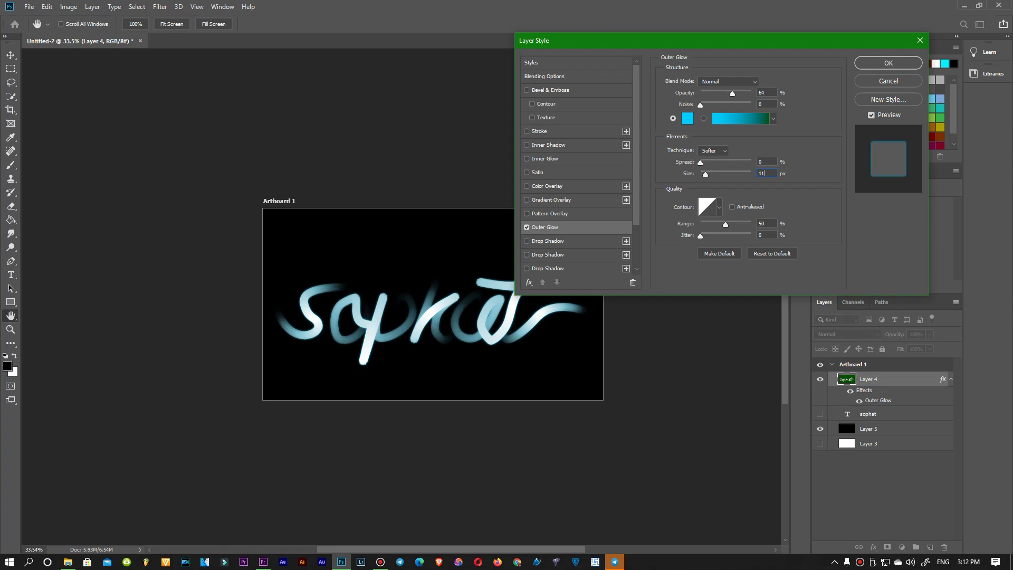
pyautogui.press('BackSpace')
pyautogui.write('50')
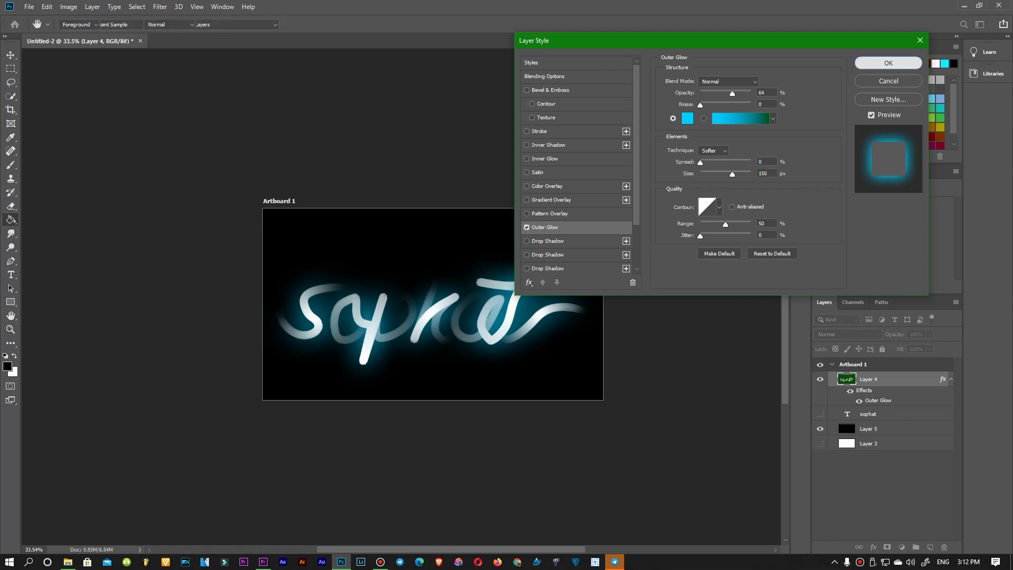
pyautogui.click(888, 62)
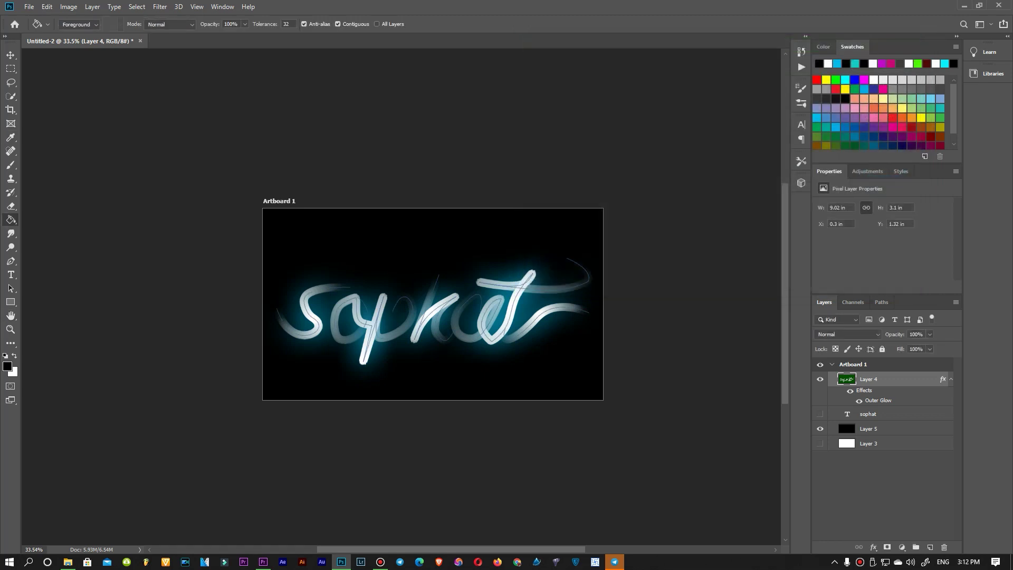
pyautogui.rightClick(885, 379)
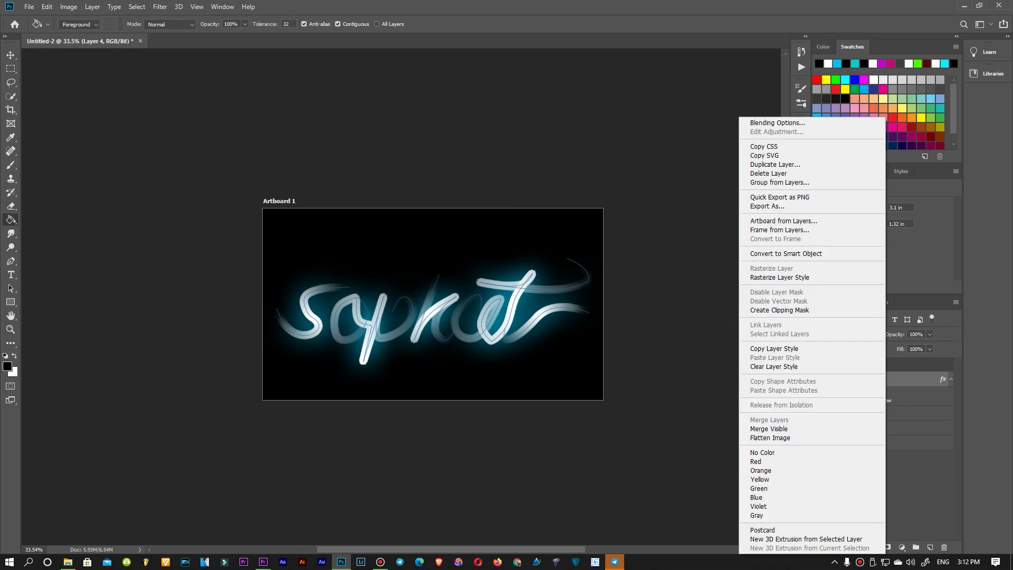
# Duplicate the glowing layer and give the copy's Outer Glow 100% opacity and 80 px size
pyautogui.press('Escape')
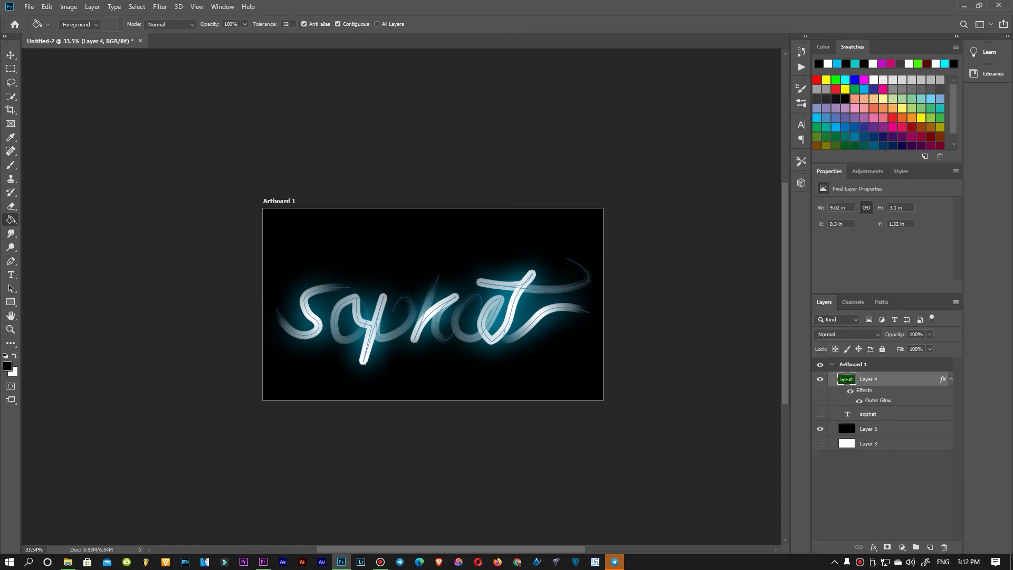
pyautogui.hotkey('ctrl', 'j')
pyautogui.rightClick(885, 379)
pyautogui.click(782, 122)
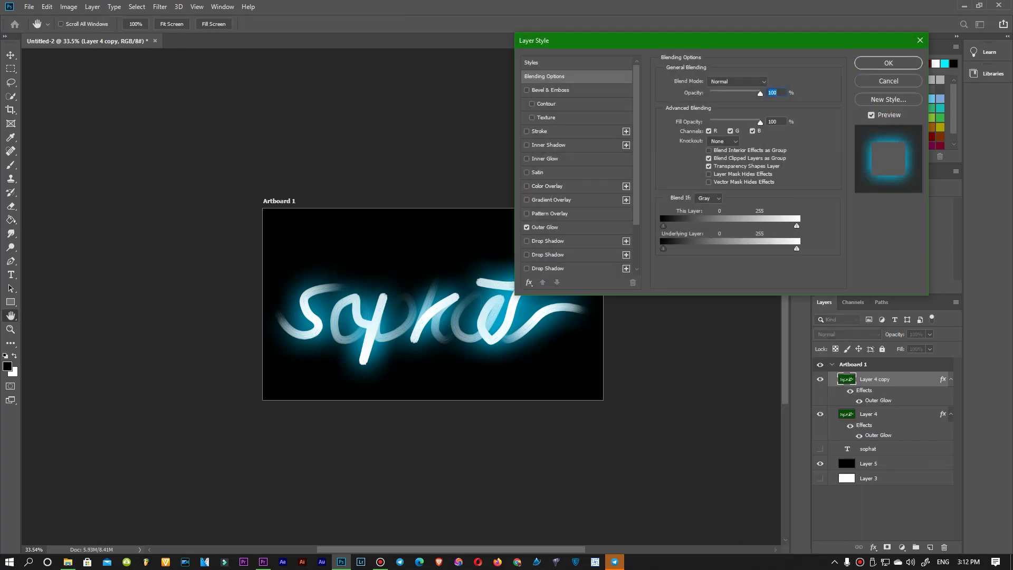
pyautogui.click(545, 227)
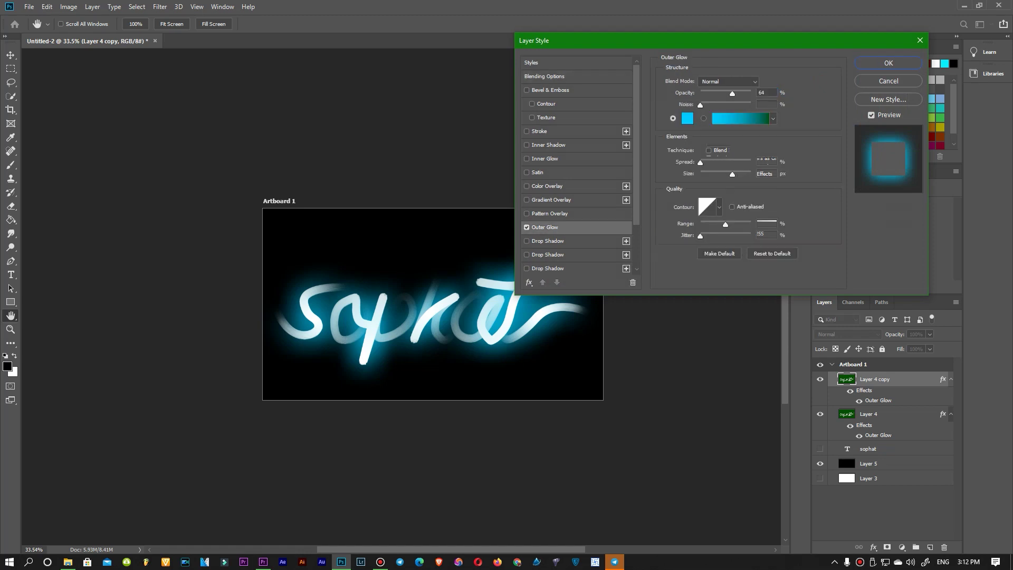
pyautogui.moveTo(731, 93); pyautogui.dragTo(752, 93)
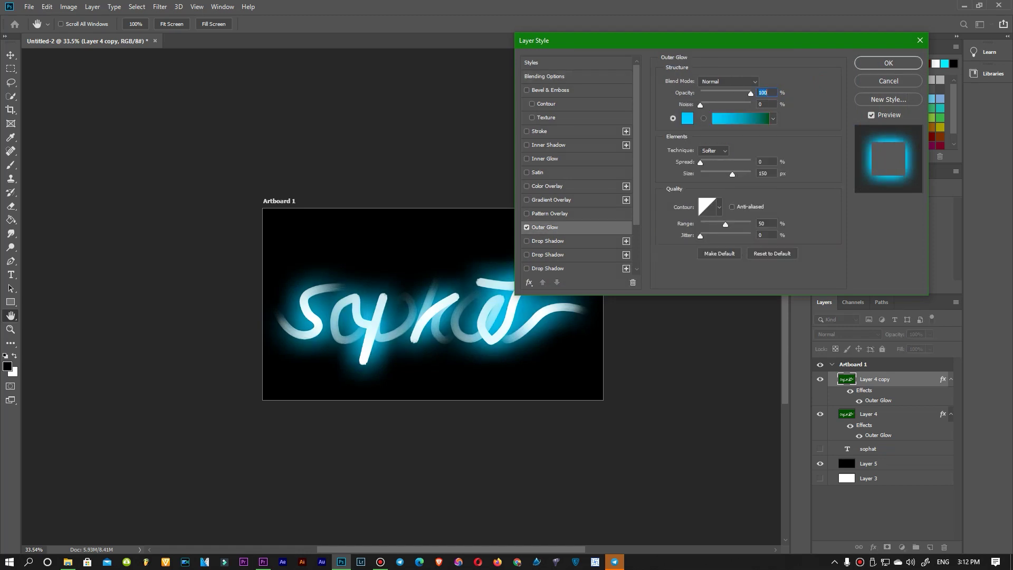
pyautogui.press('Tab')
pyautogui.press('Tab')
pyautogui.press('Tab')
pyautogui.write('90')
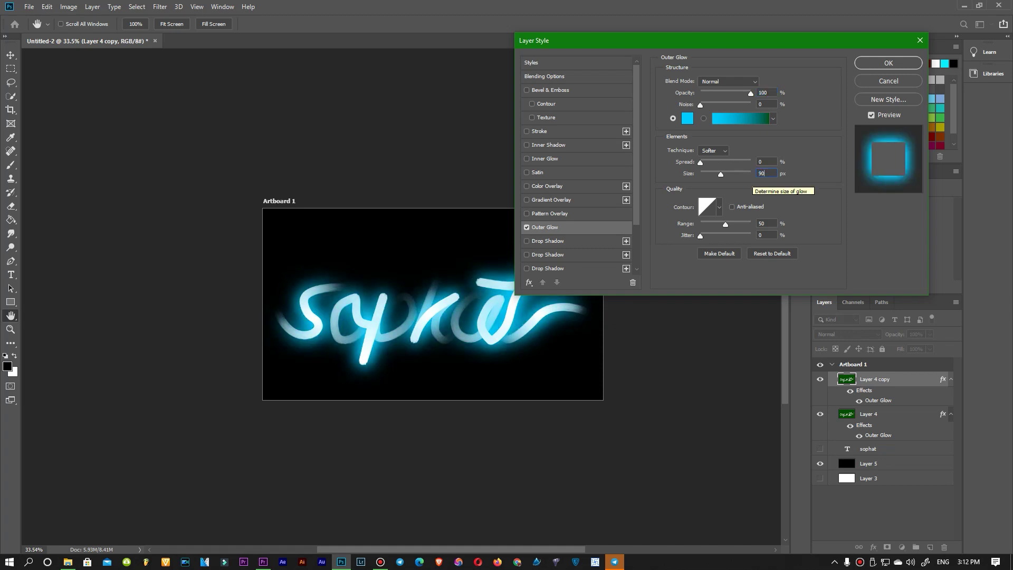
pyautogui.press('BackSpace')
pyautogui.press('BackSpace')
pyautogui.write('1')
pyautogui.write('0')
# Change the copy's glow colour to light cyan #53cdec and apply the style
pyautogui.click(687, 118)
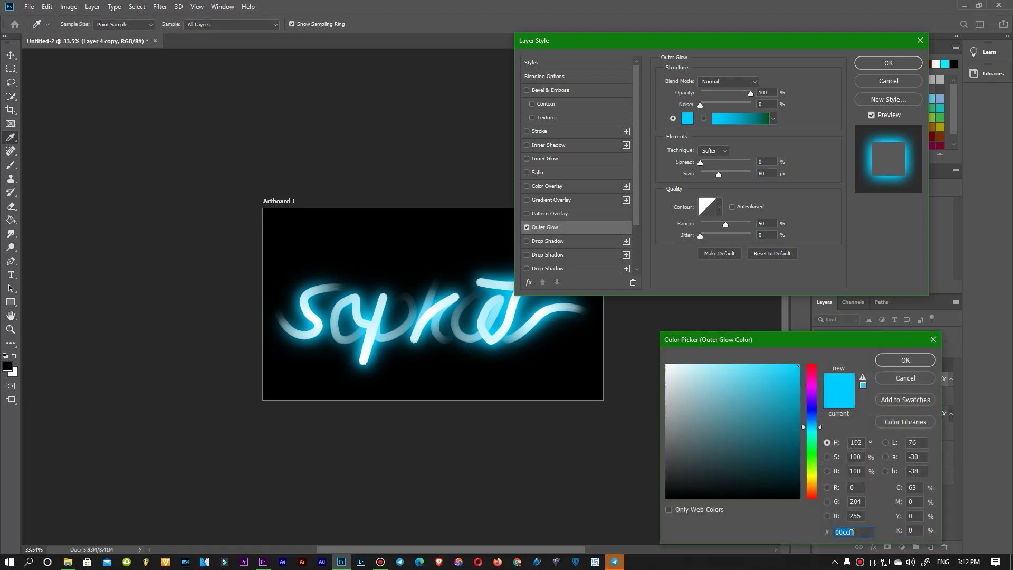
pyautogui.click(769, 375)
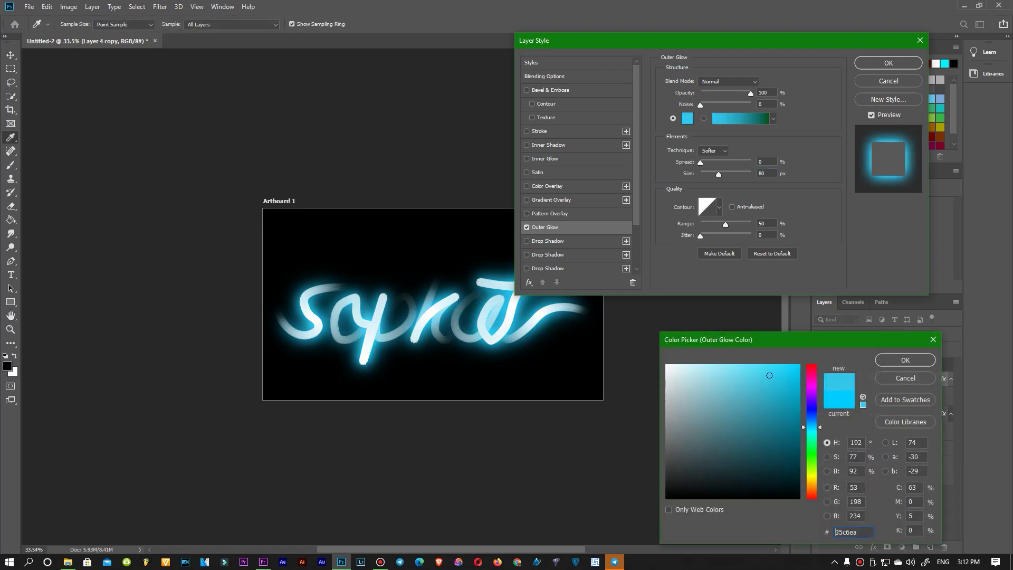
pyautogui.click(743, 373)
pyautogui.click(781, 372)
pyautogui.click(776, 374)
pyautogui.click(753, 374)
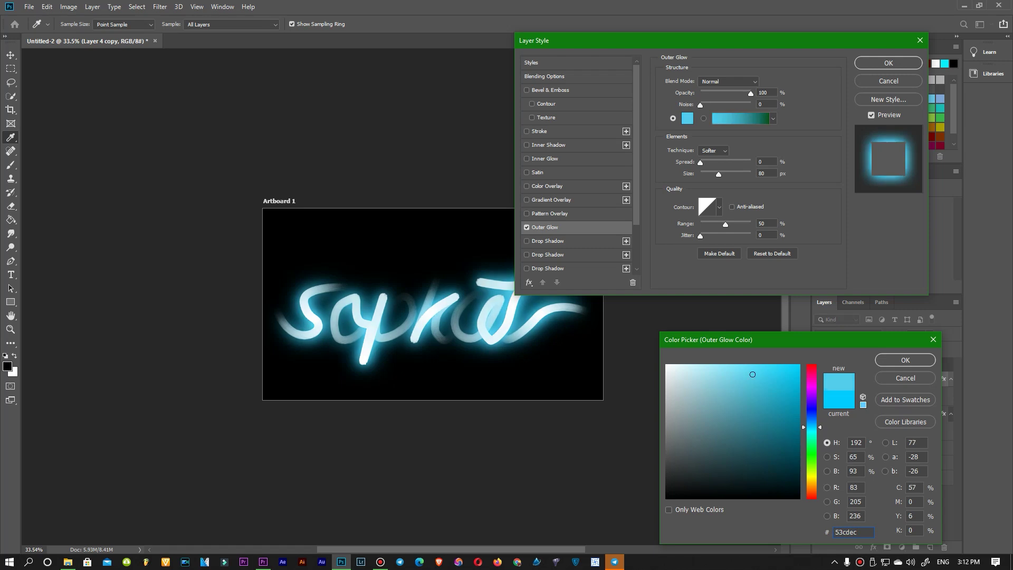
pyautogui.press('Return')
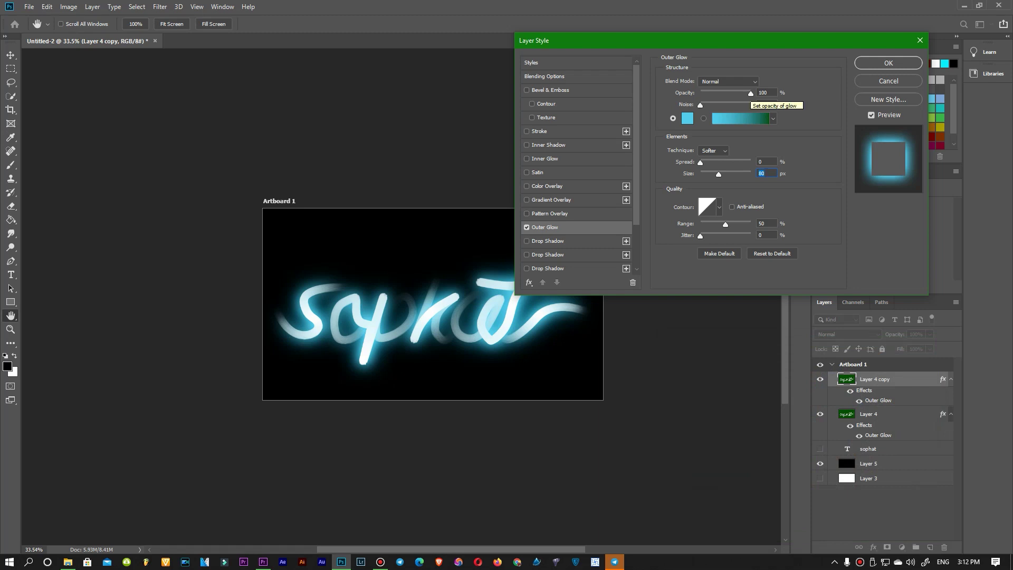
pyautogui.moveTo(750, 93)
pyautogui.mouseDown()
pyautogui.moveTo(707, 94)
pyautogui.moveTo(751, 94)
pyautogui.mouseUp()
pyautogui.click(888, 63)
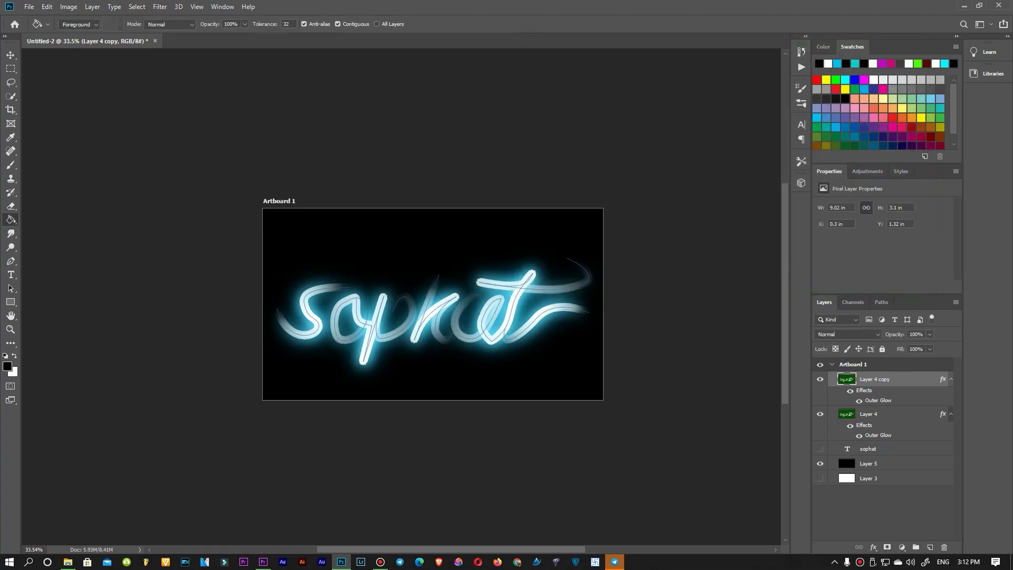
# Duplicate Layer 4 into Layer 4 copy 2 and load its stroke outlines as a selection
pyautogui.hotkey('alt', '[')
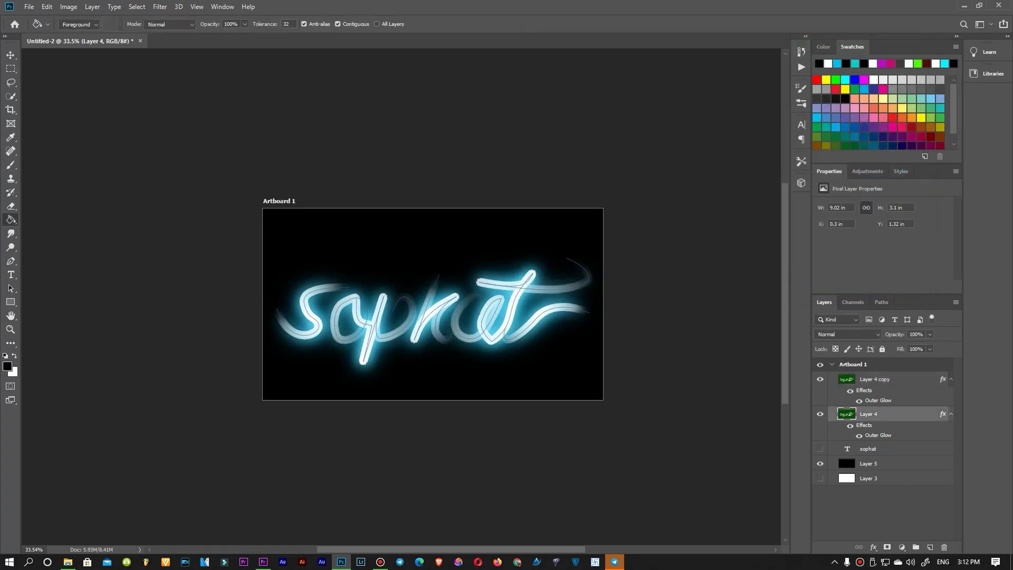
pyautogui.hotkey('ctrl', 'j')
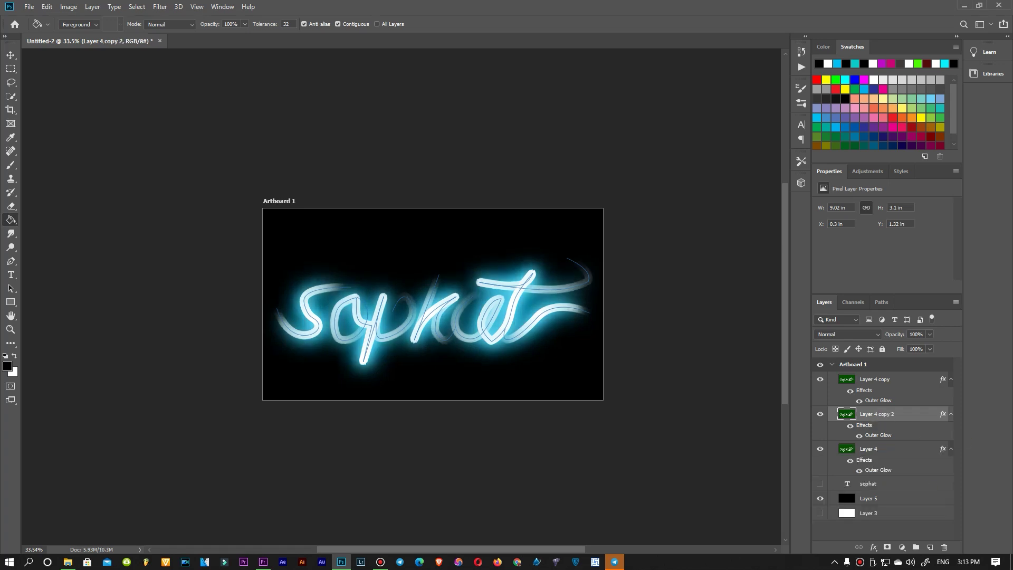
pyautogui.hotkey('alt', '[')
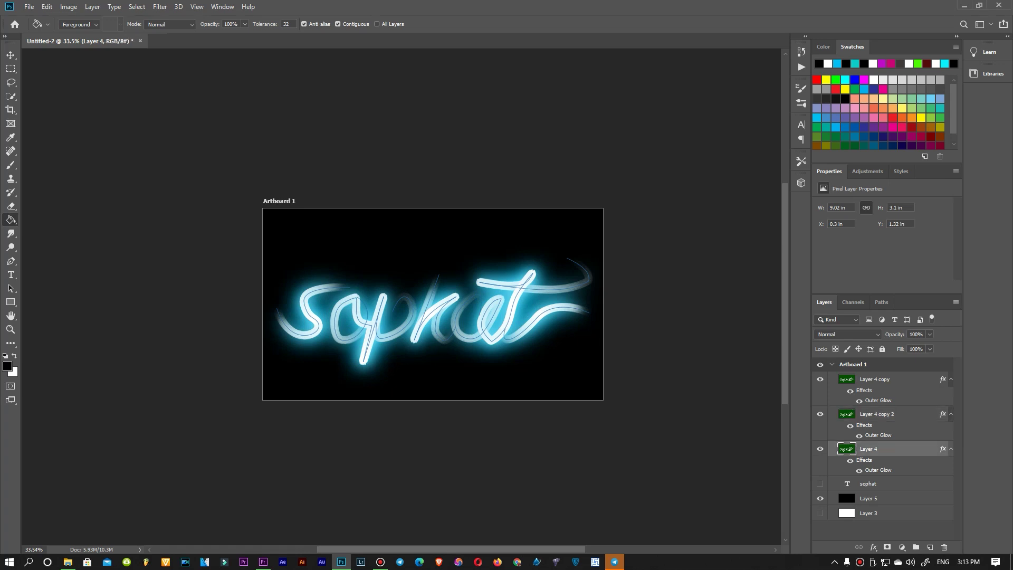
pyautogui.hotkey('alt', ']')
pyautogui.hotkey('alt', ']')
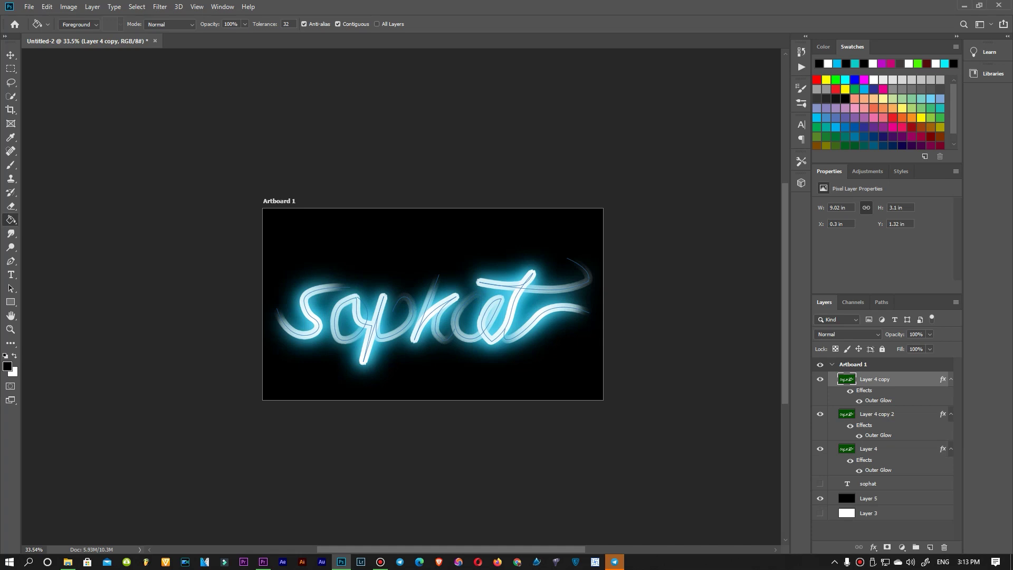
pyautogui.hotkey('alt', '[')
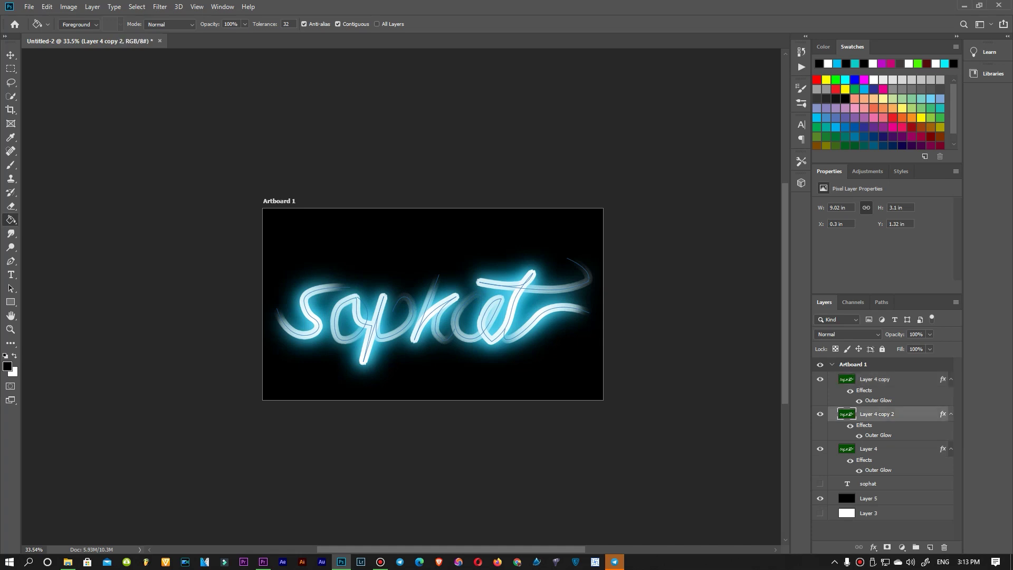
pyautogui.hotkey('ctrl', 'z')
pyautogui.click(160, 7)
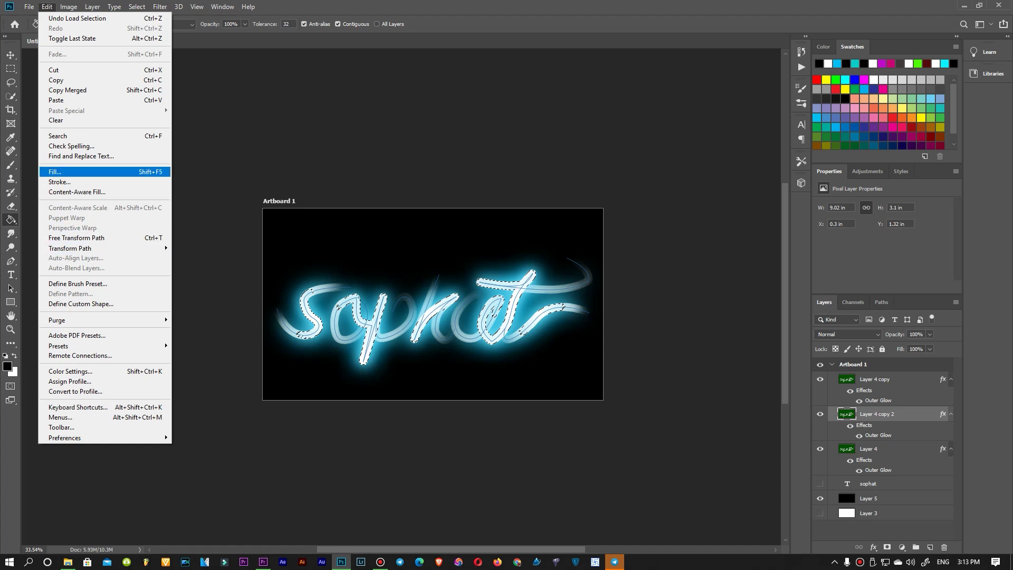
# Attempt a Content-Aware fill with Normal blending on the stroke selection
pyautogui.click(55, 172)
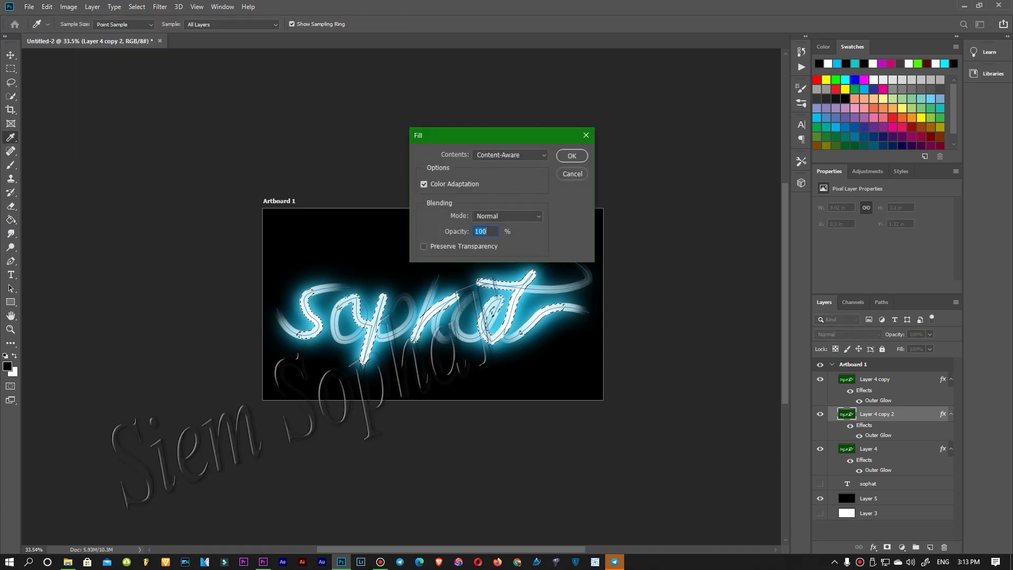
pyautogui.click(510, 155)
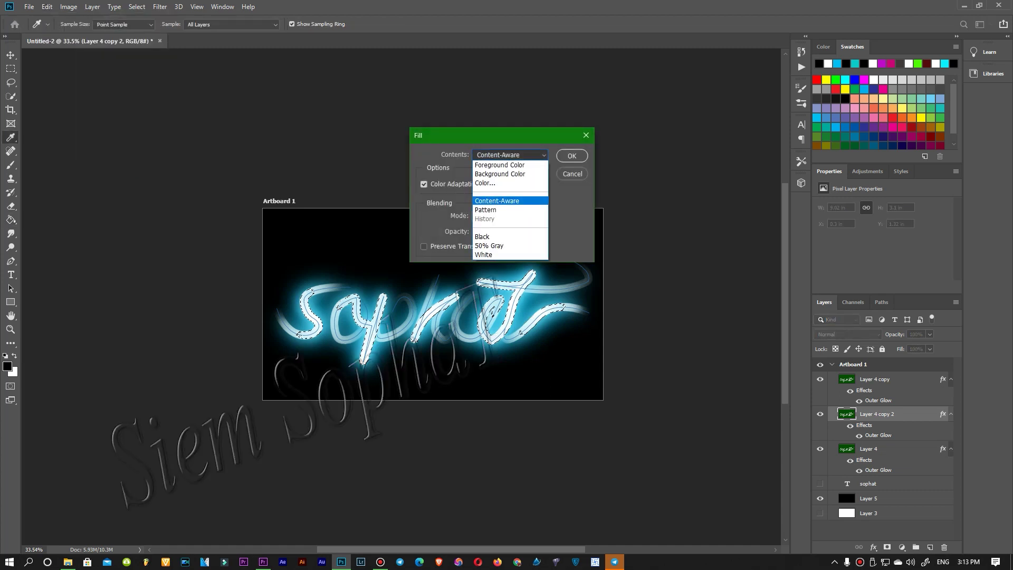
pyautogui.click(497, 201)
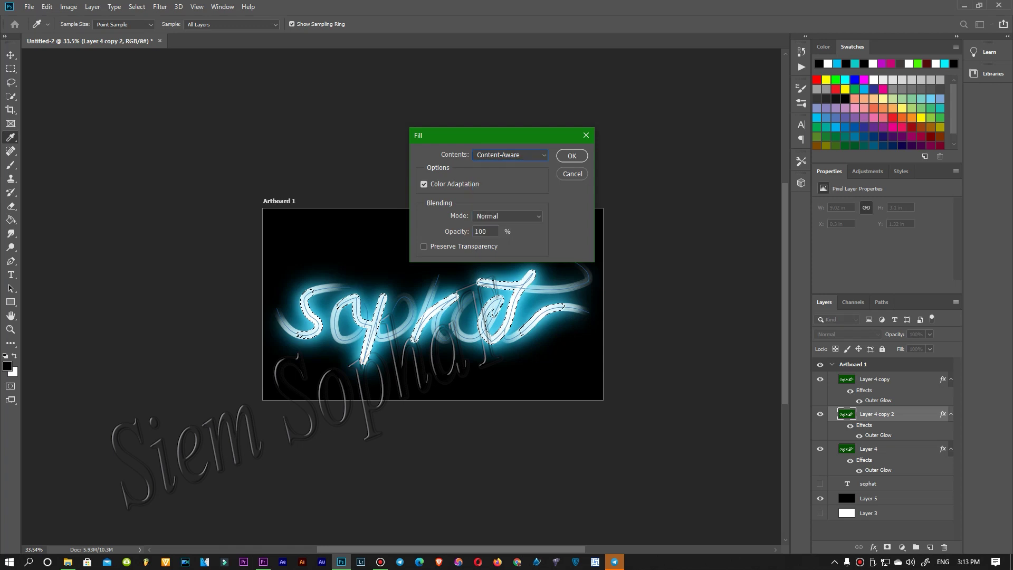
pyautogui.click(506, 215)
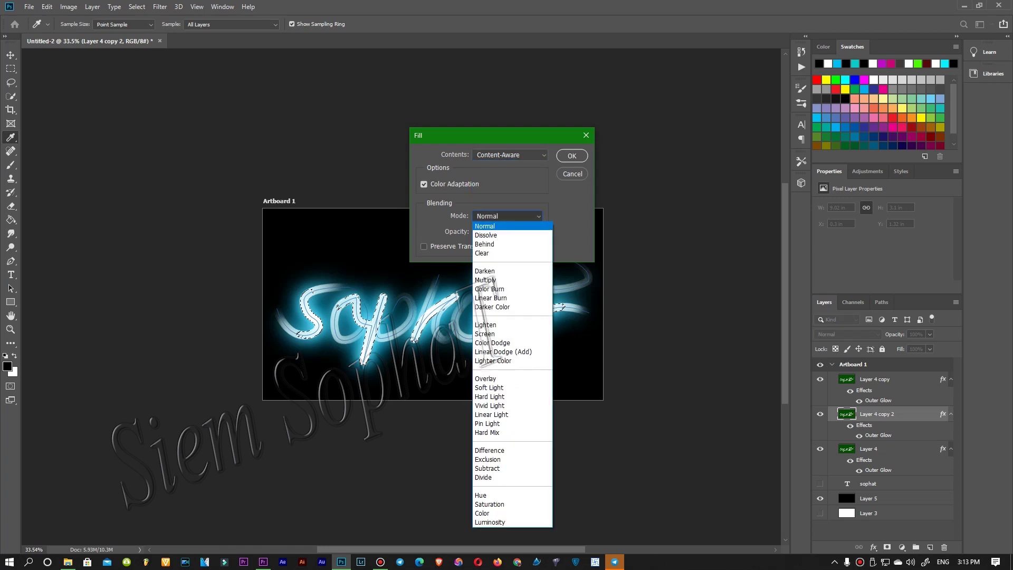
pyautogui.click(506, 225)
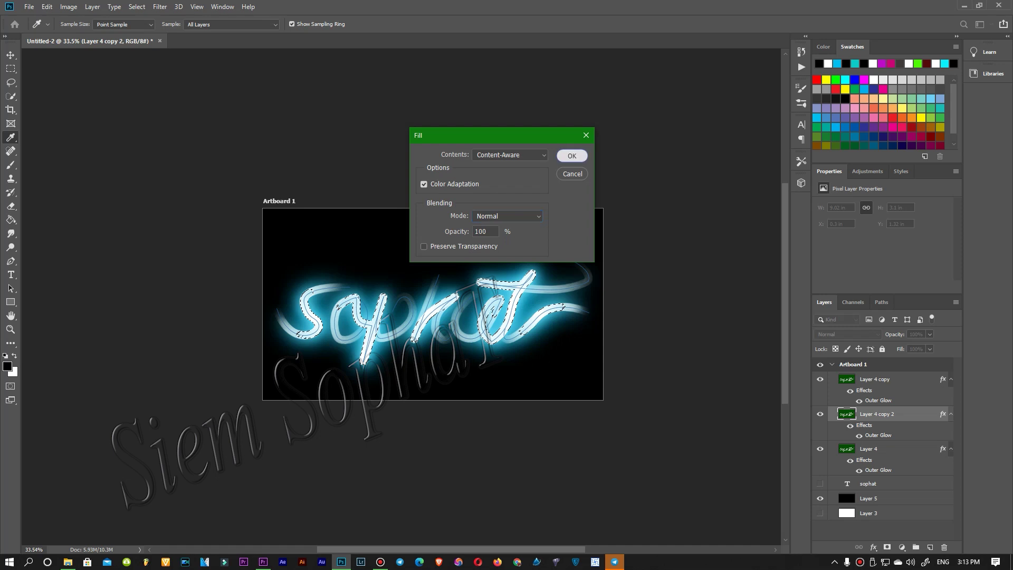
pyautogui.click(572, 155)
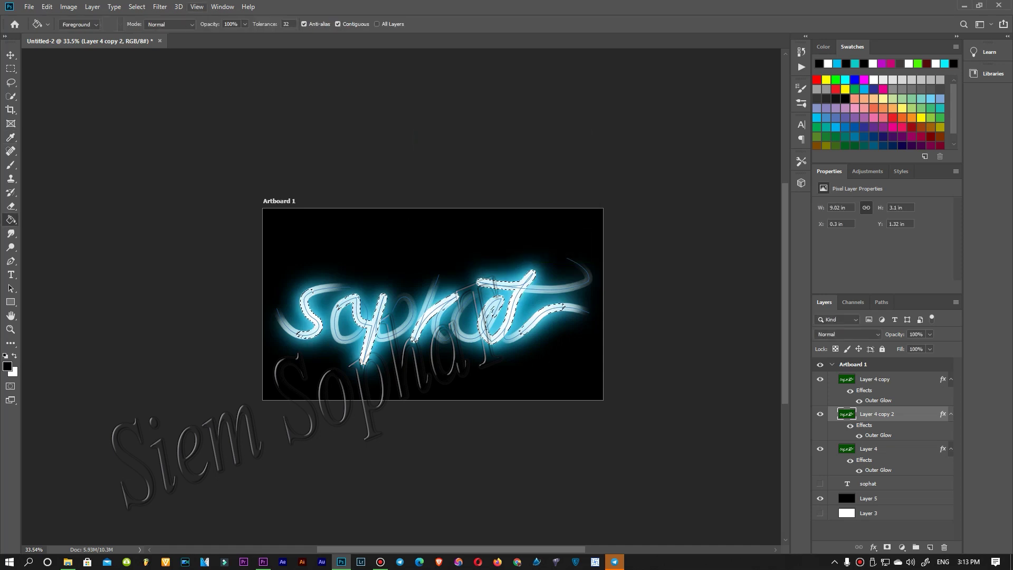
# Clear the stroke selection and bring up the Filter menu's blur options
pyautogui.hotkey('alt', 't')
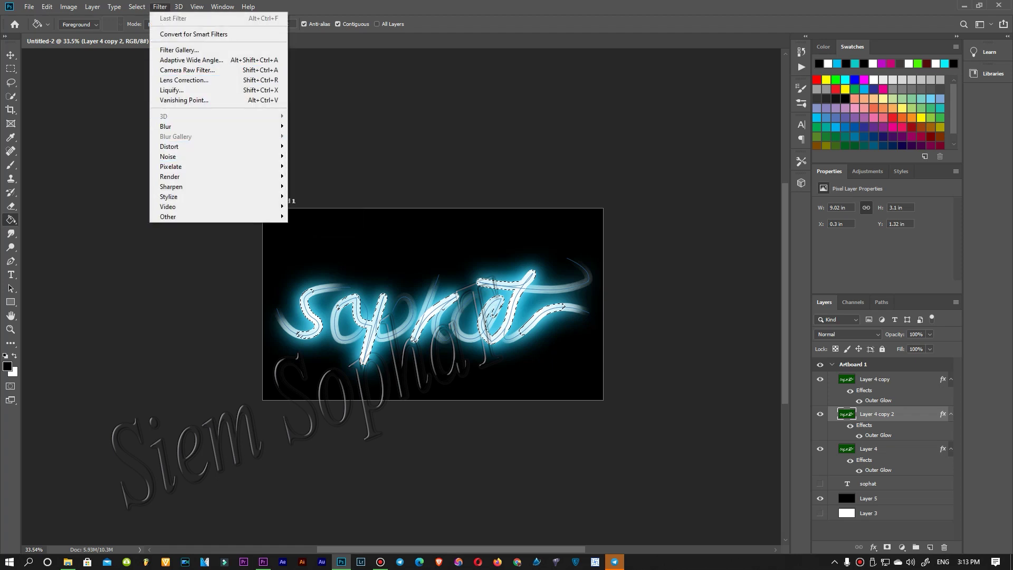
pyautogui.press('Escape')
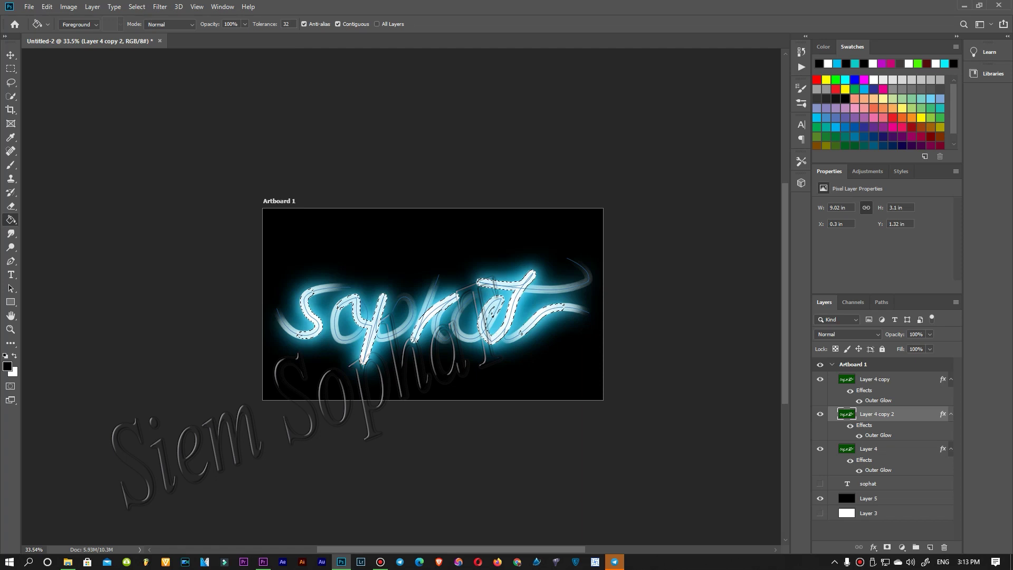
pyautogui.hotkey('ctrl', 'd')
pyautogui.click(159, 6)
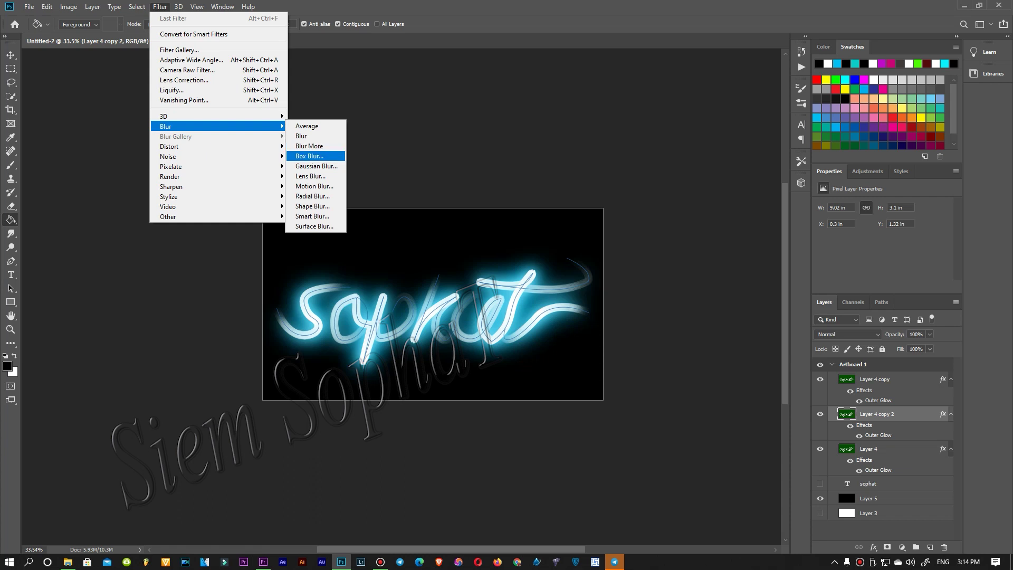
# Apply a 161.8 px Gaussian Blur to Layer 4 copy 2
pyautogui.click(316, 166)
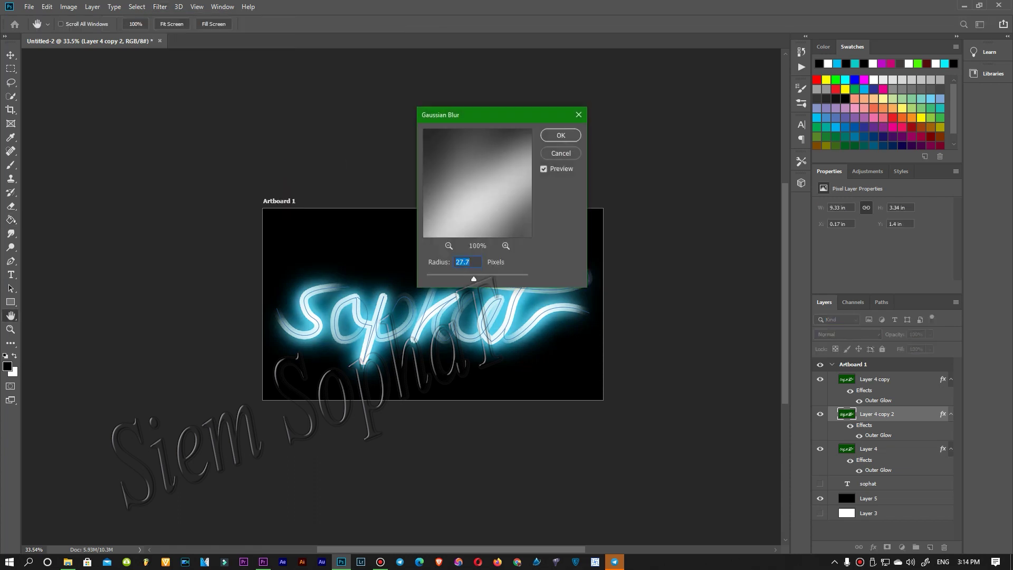
pyautogui.write('9.0')
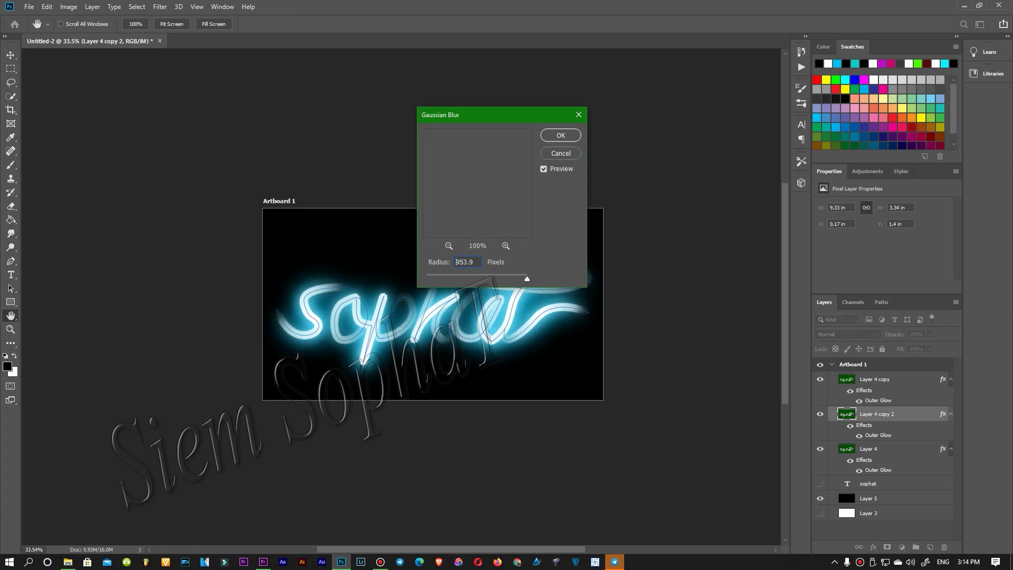
pyautogui.moveTo(465, 279)
pyautogui.mouseDown()
pyautogui.moveTo(435, 278)
pyautogui.moveTo(461, 278)
pyautogui.mouseUp()
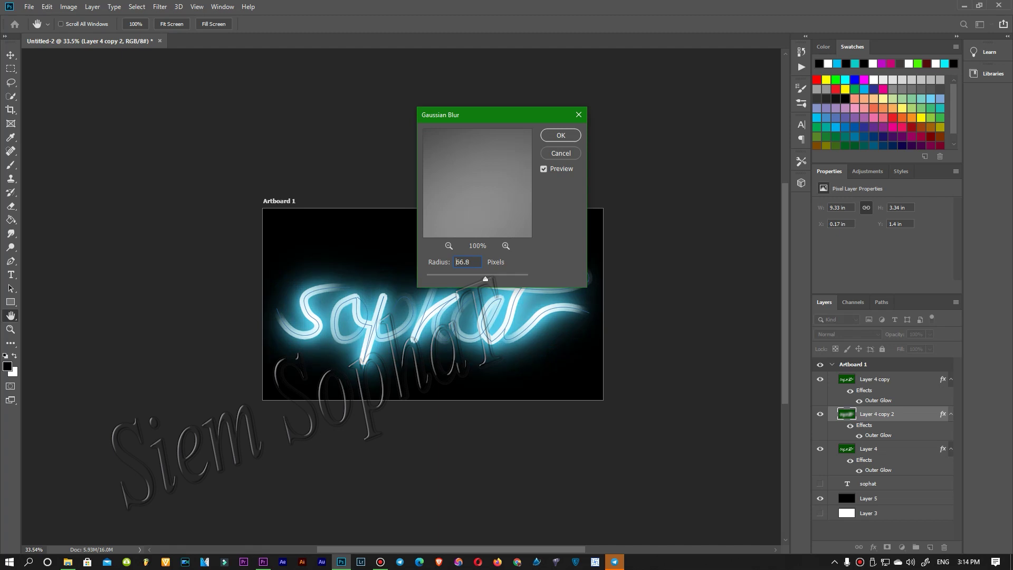
pyautogui.moveTo(461, 278); pyautogui.dragTo(521, 278)
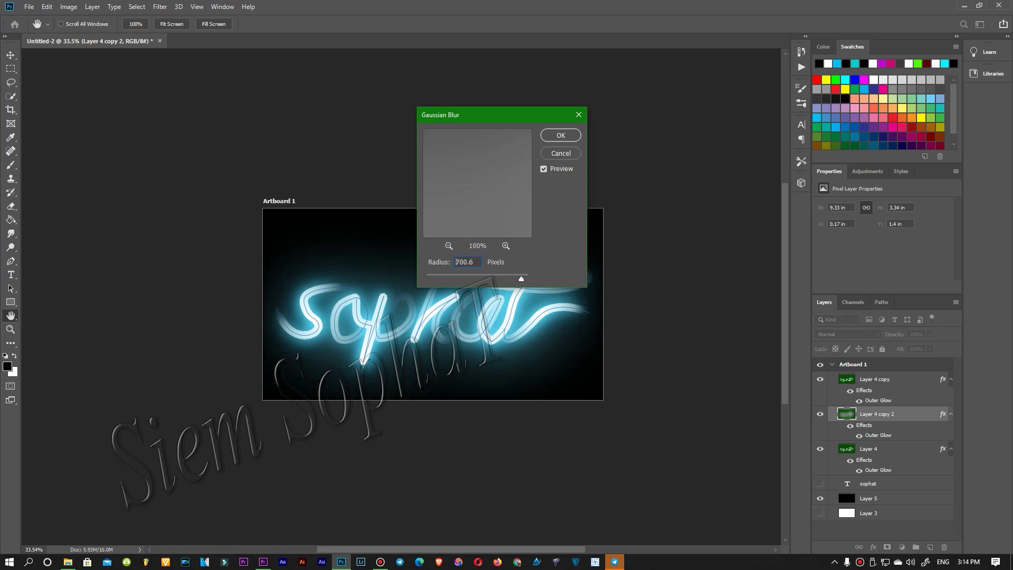
pyautogui.moveTo(522, 278); pyautogui.dragTo(503, 278)
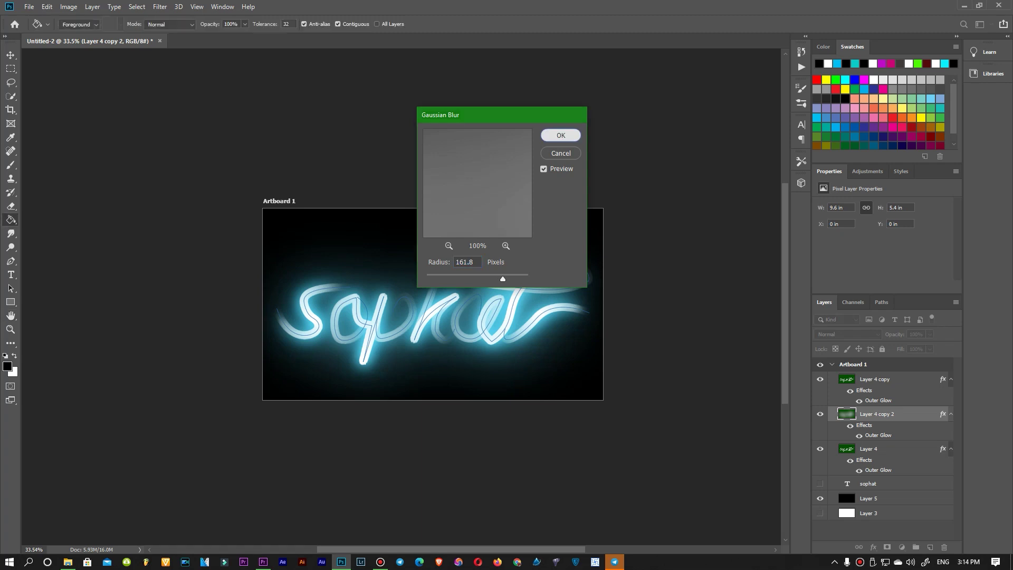
pyautogui.press('Return')
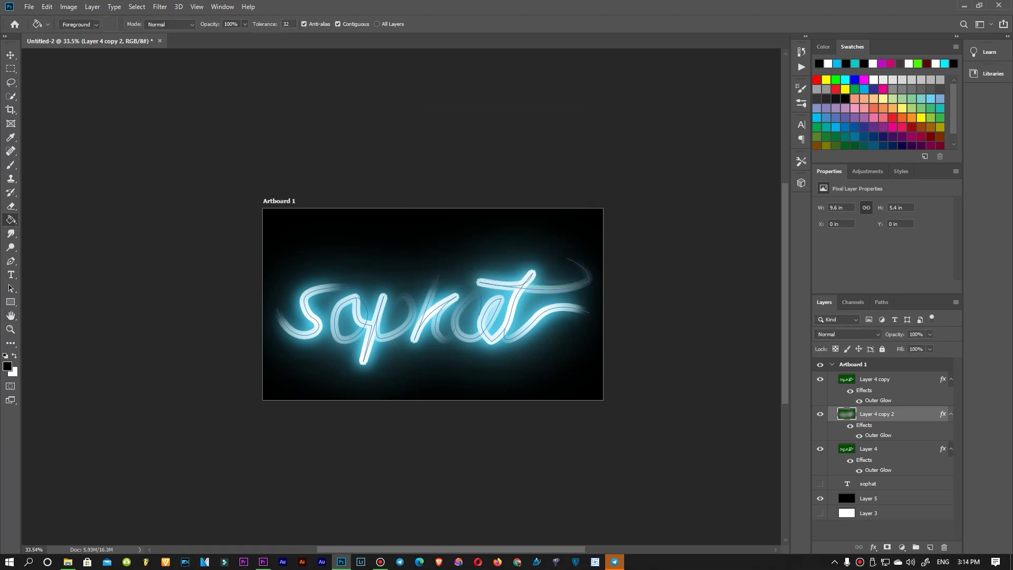
# Switch to the Move tool and bring up File Explorer
pyautogui.scroll(1, 579, 319)
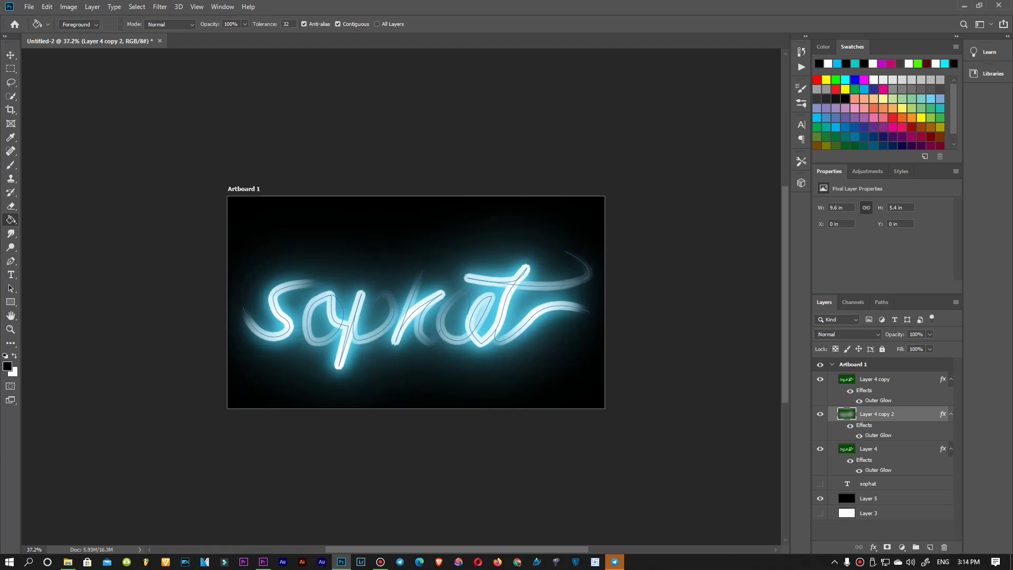
pyautogui.press('v')
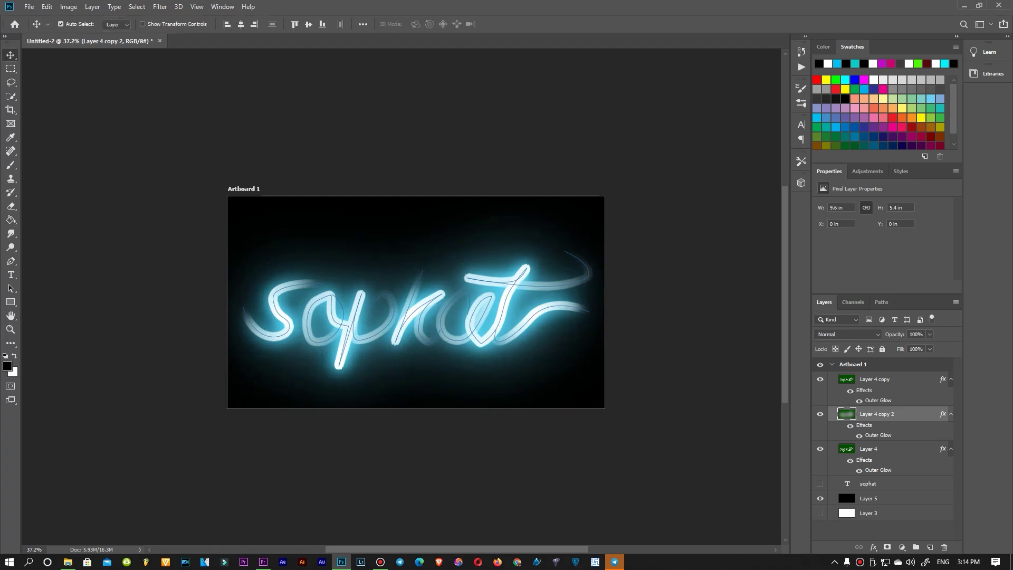
pyautogui.press('super+e')
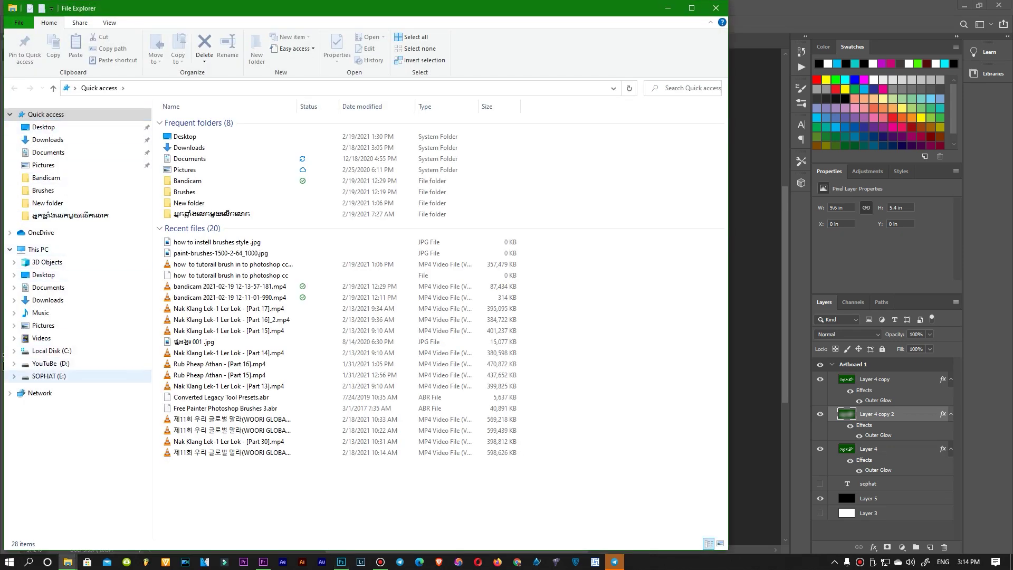
# In File Explorer, browse YouTuBe (D:) through the project folders into the videos folder
pyautogui.click(47, 375)
pyautogui.click(4, 364)
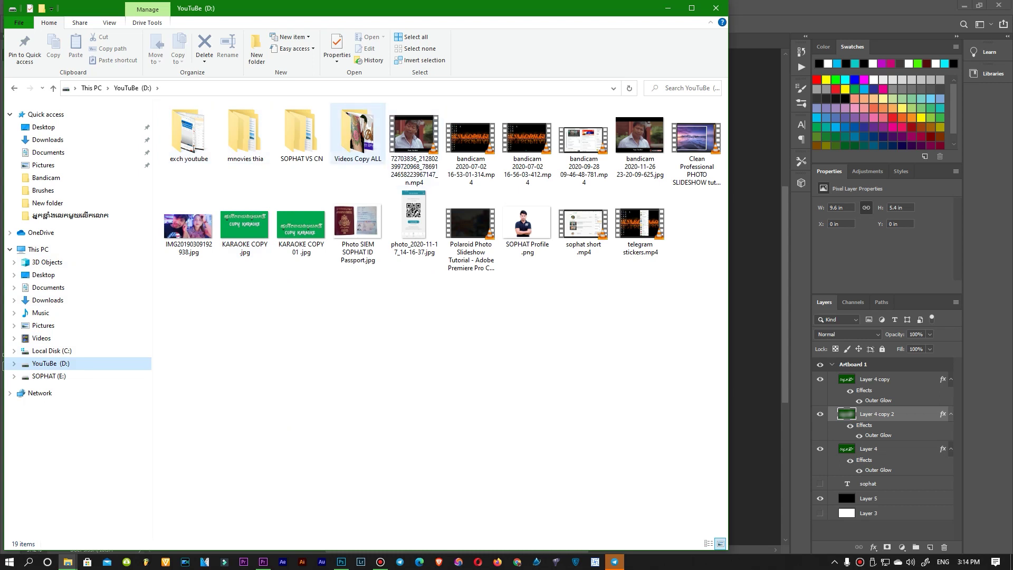
pyautogui.doubleClick(301, 135)
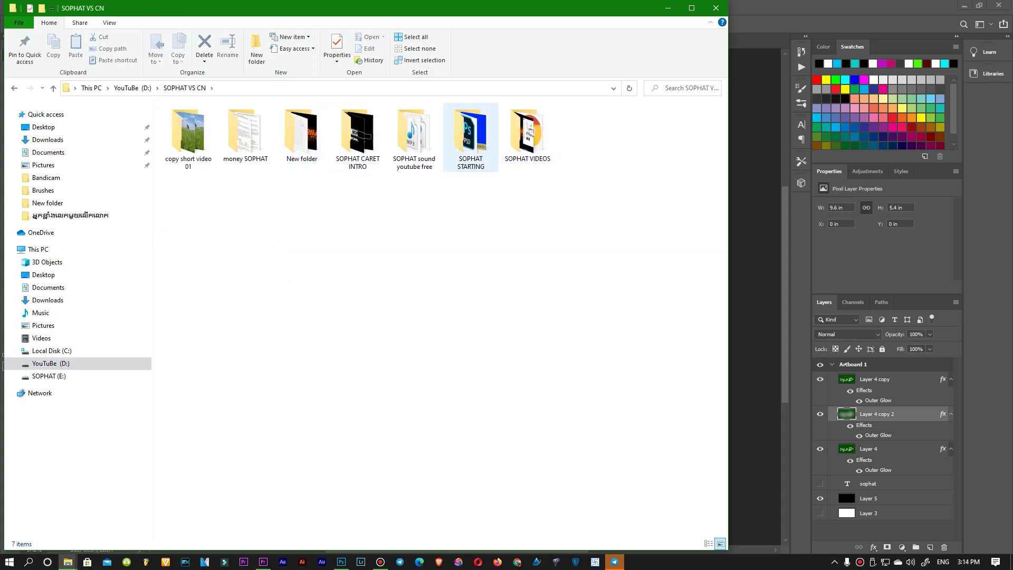
pyautogui.doubleClick(471, 135)
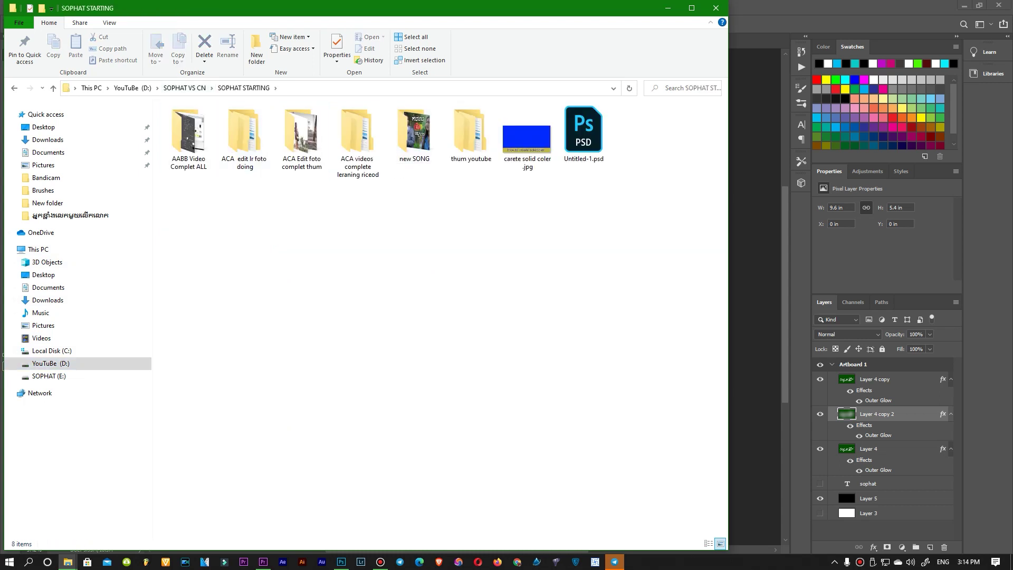
pyautogui.click(188, 135)
pyautogui.doubleClick(188, 135)
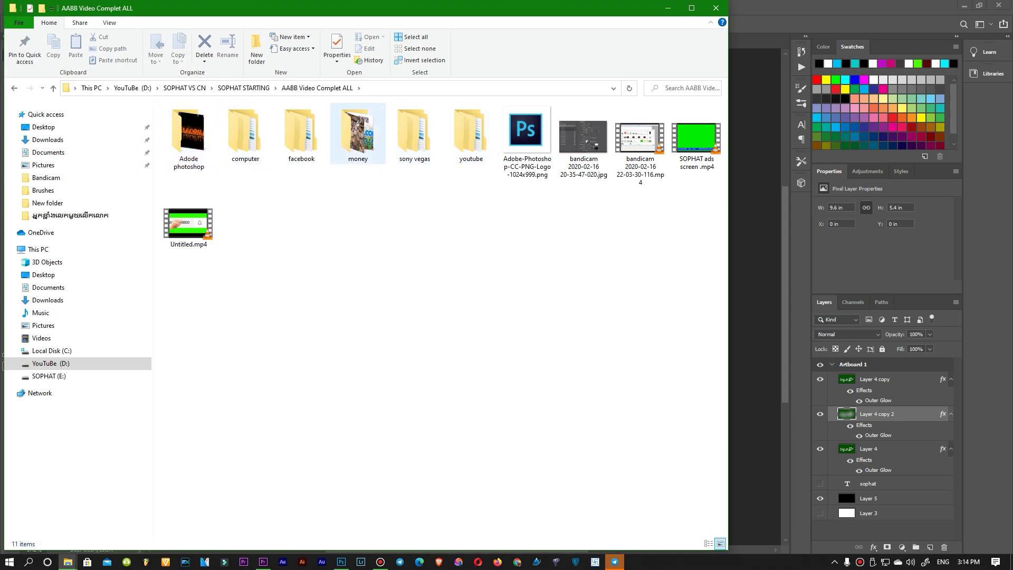
pyautogui.hotkey('alt', 'Left')
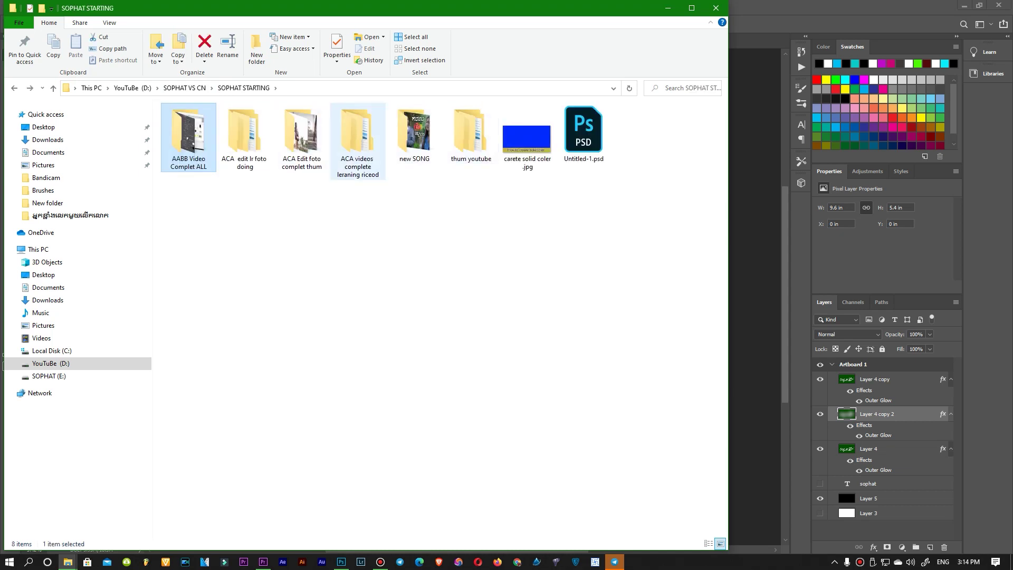
pyautogui.click(358, 134)
pyautogui.doubleClick(245, 134)
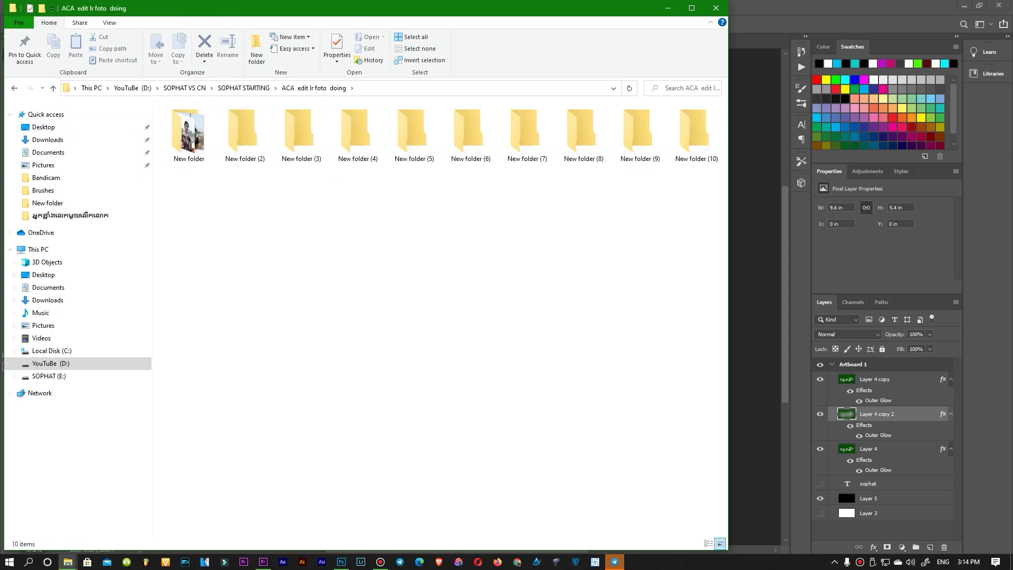
pyautogui.hotkey('alt', 'Up')
pyautogui.hotkey('alt', 'Up')
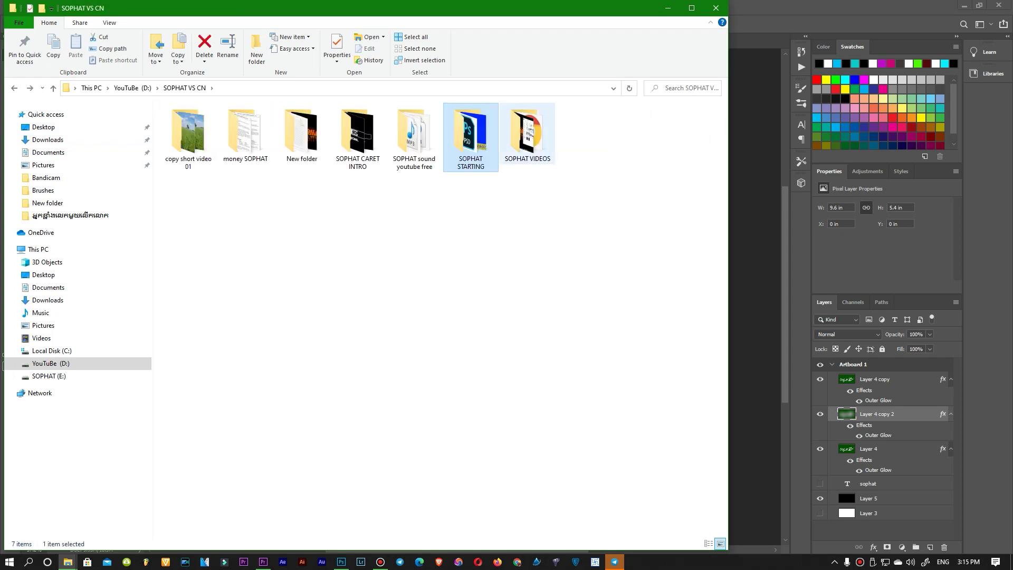
pyautogui.press('Return')
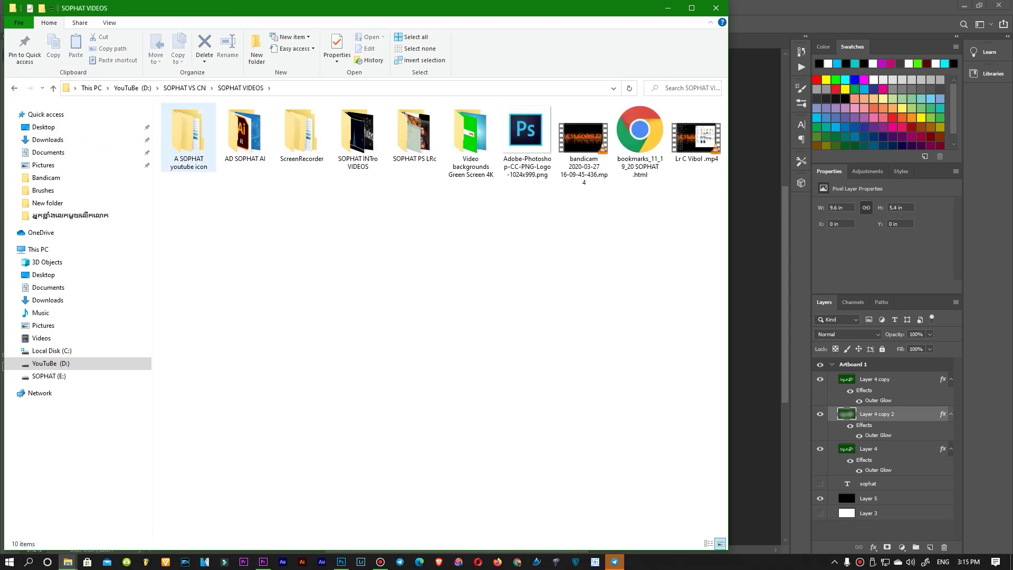
# Navigate the youtube icon subfolders to the 'SOPHAT background' folder, then return to Photoshop
pyautogui.press('Return')
pyautogui.press('Down')
pyautogui.press('Down')
pyautogui.press('Down')
pyautogui.press('Up')
pyautogui.press('Up')
pyautogui.press('Up')
pyautogui.press('Return')
pyautogui.hotkey('alt', 'Up')
pyautogui.press('Down')
pyautogui.press('Return')
pyautogui.hotkey('alt', 'Up')
pyautogui.press('Down')
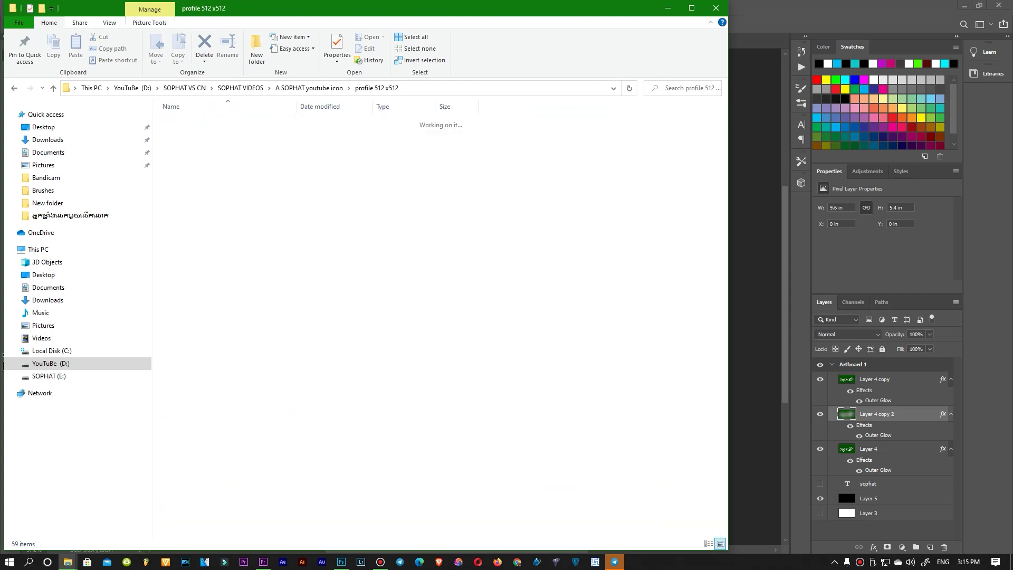
pyautogui.press('Return')
pyautogui.hotkey('alt', 'Up')
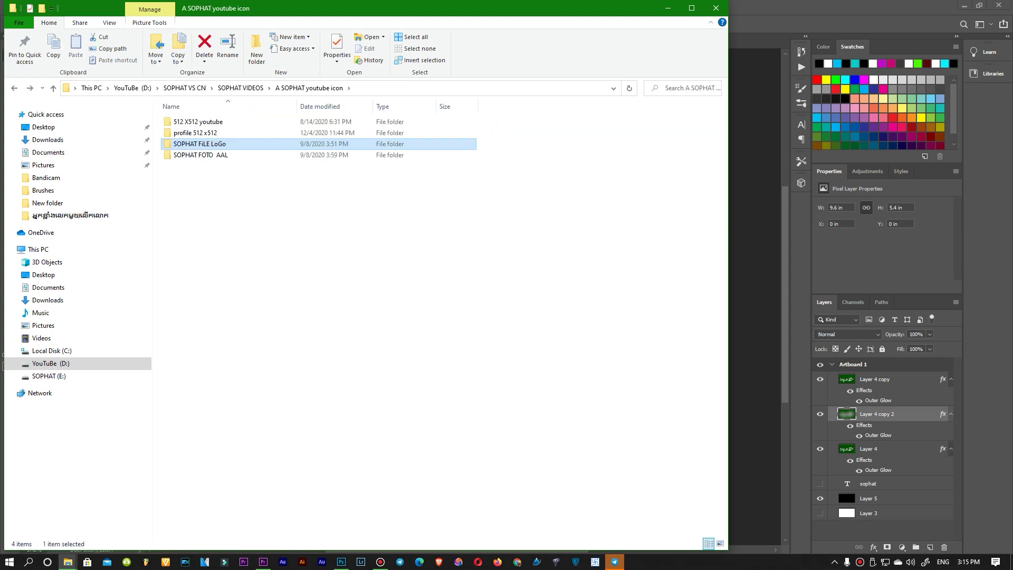
pyautogui.press('Down')
pyautogui.press('Return')
pyautogui.press('Up')
pyautogui.press('Up')
pyautogui.press('Return')
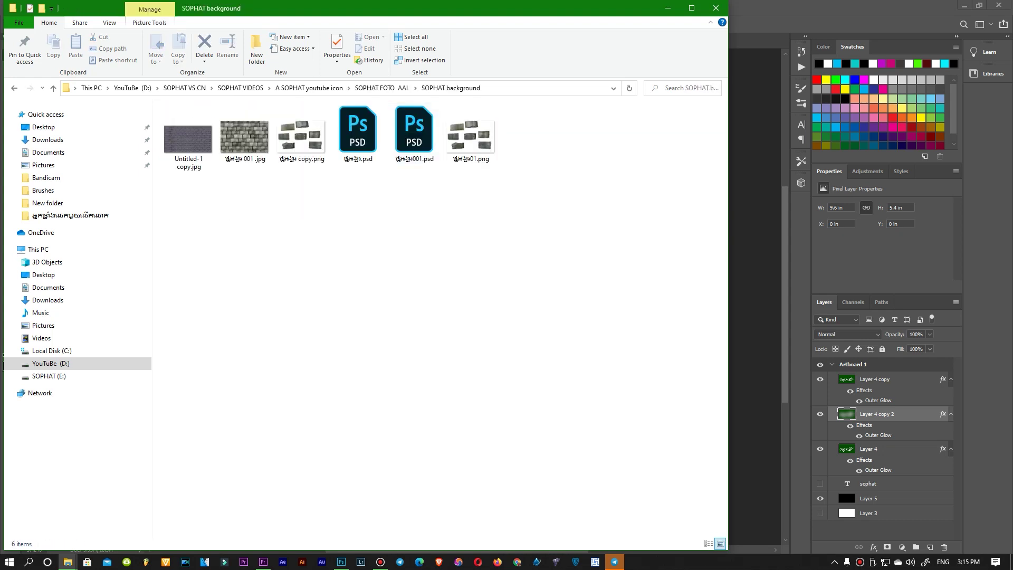
pyautogui.hotkey('alt', 'Up')
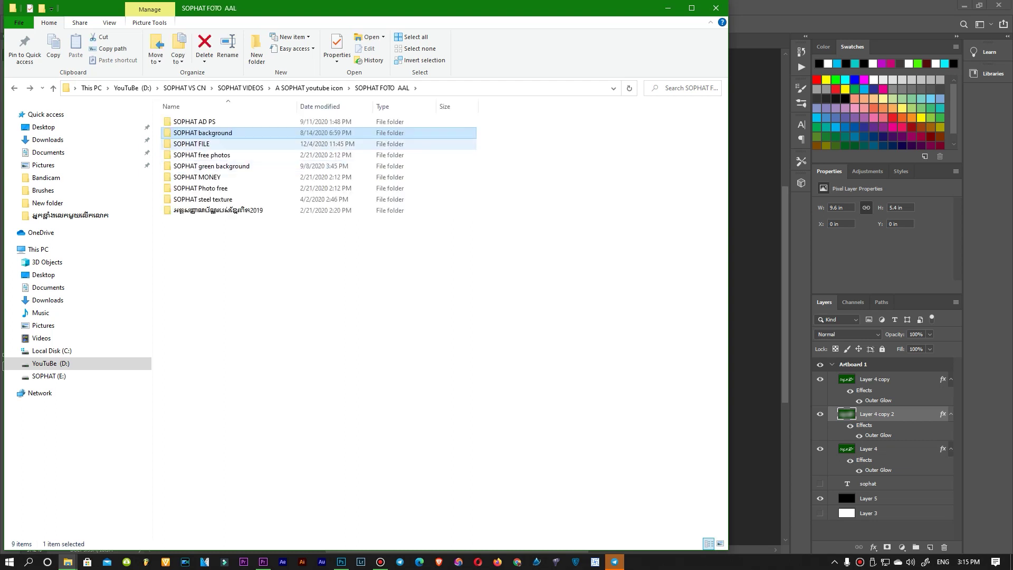
pyautogui.press('Return')
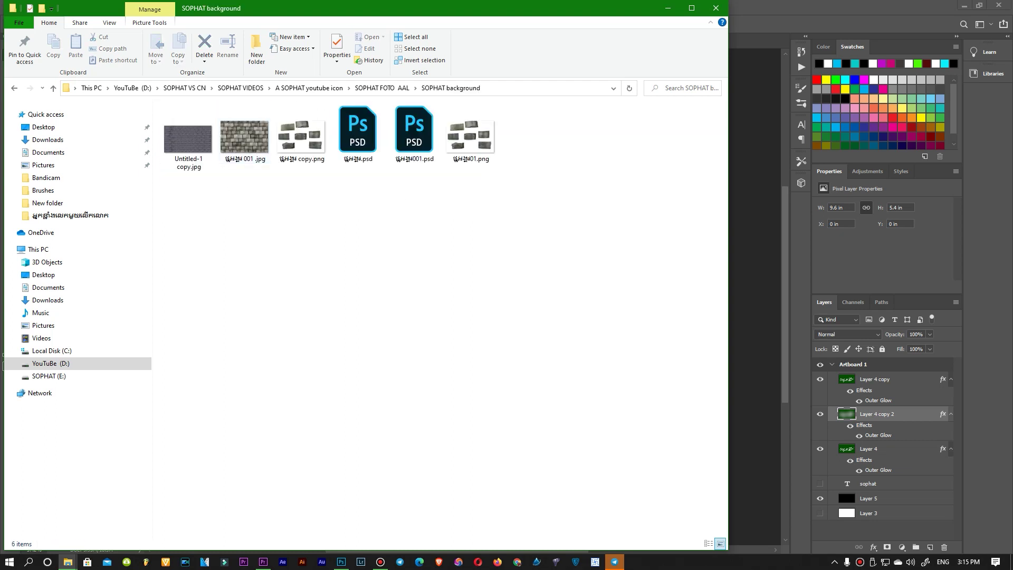
pyautogui.moveTo(570, 13); pyautogui.dragTo(324, 18)
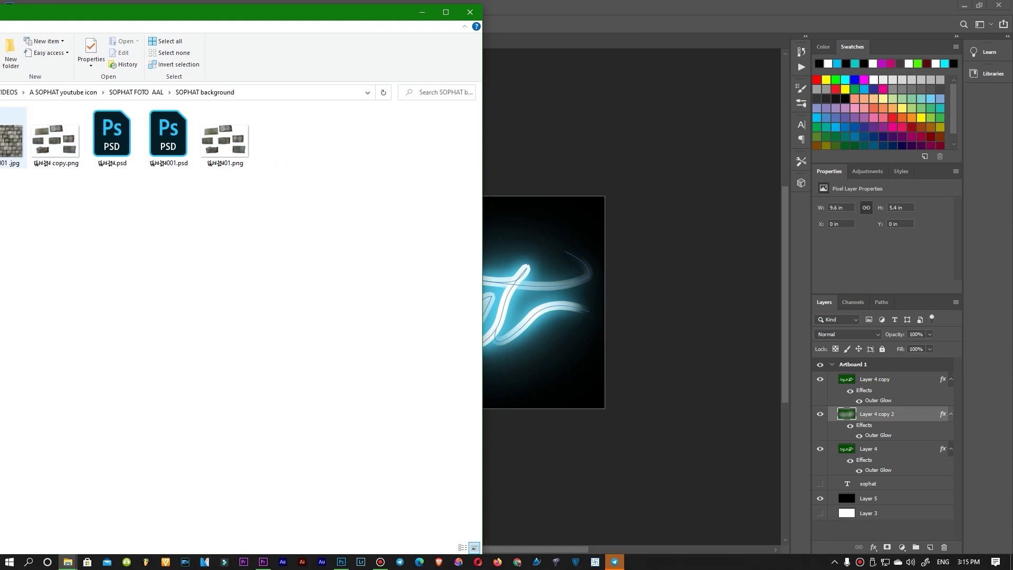
pyautogui.hotkey('alt', 'Tab')
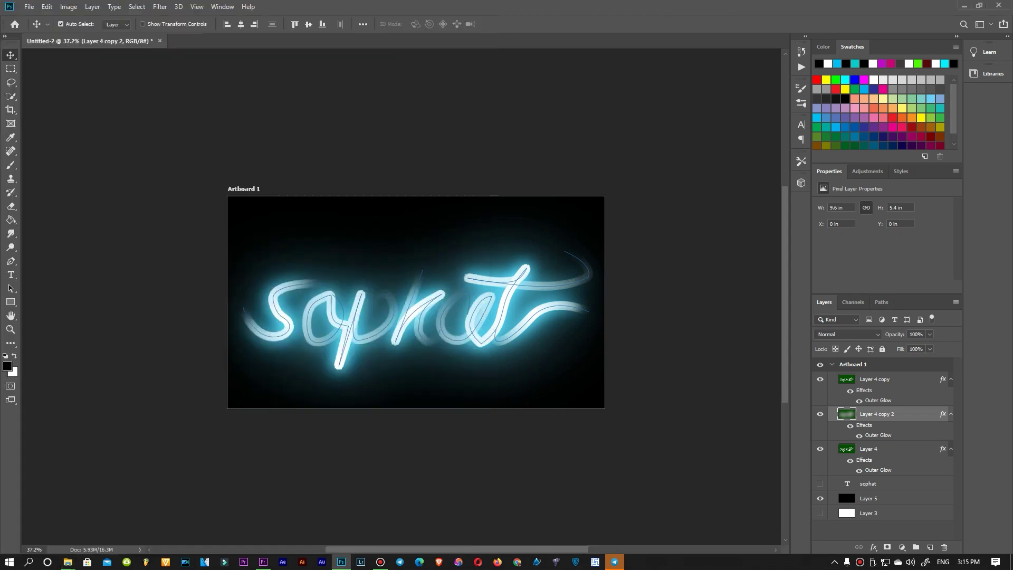
# Commit the placed brick-wall image and move its layer below the neon glow layers
pyautogui.press('Return')
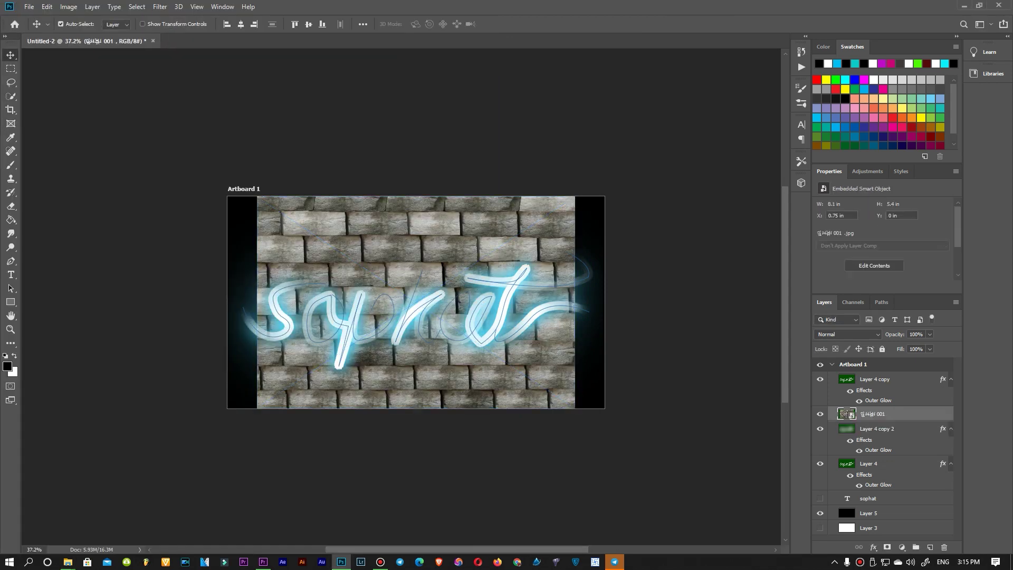
pyautogui.hotkey('ctrl', 't')
pyautogui.press('Return')
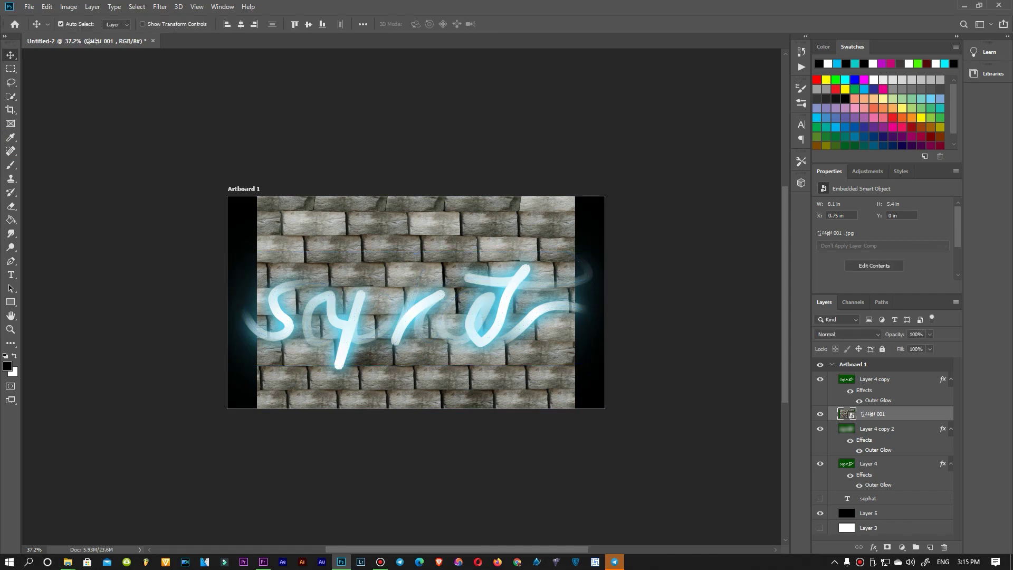
pyautogui.click(60, 23)
pyautogui.hotkey('ctrl', ']')
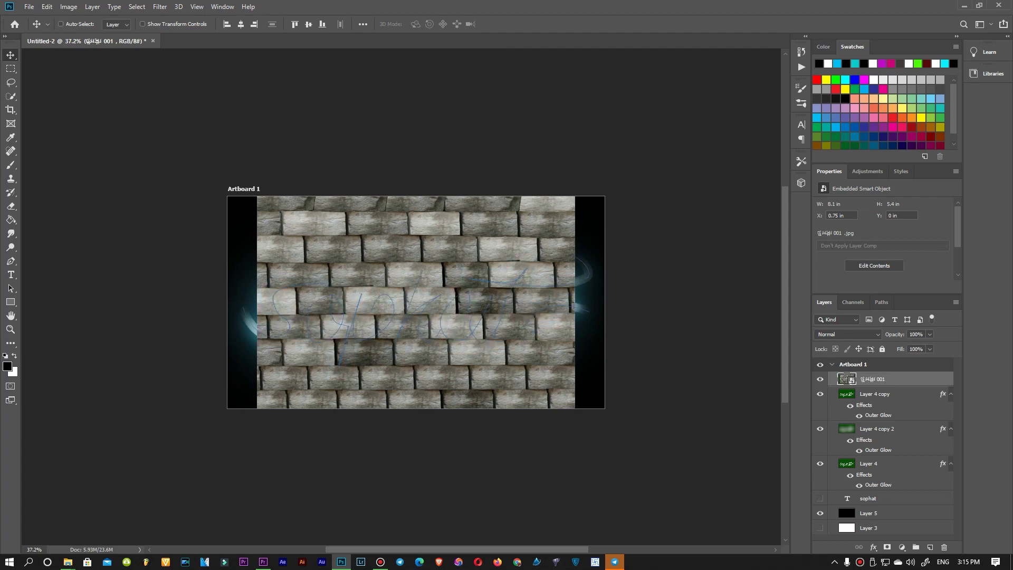
pyautogui.hotkey('ctrl', '[')
pyautogui.hotkey('ctrl', '[')
pyautogui.hotkey('ctrl', '[')
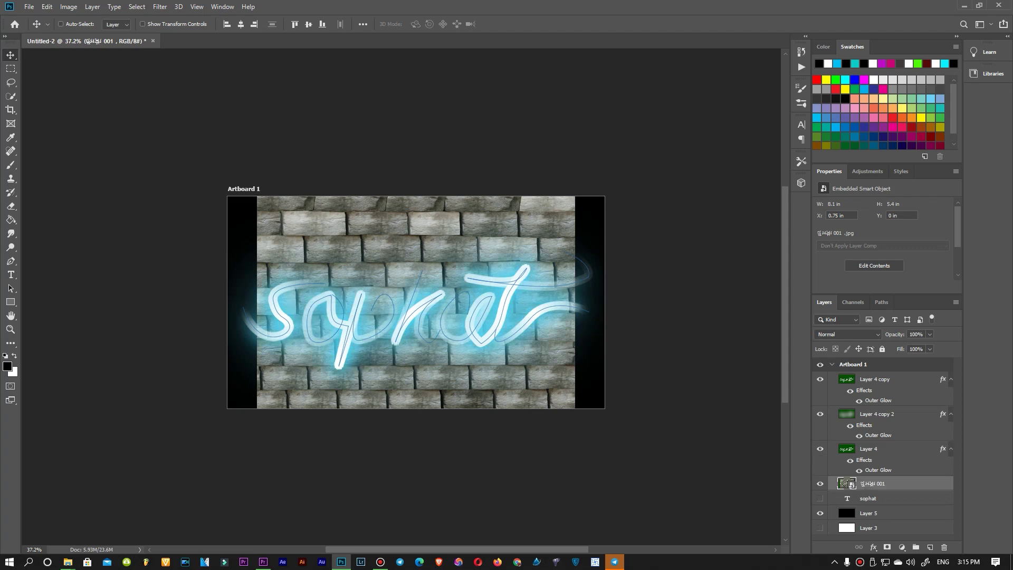
pyautogui.click(60, 24)
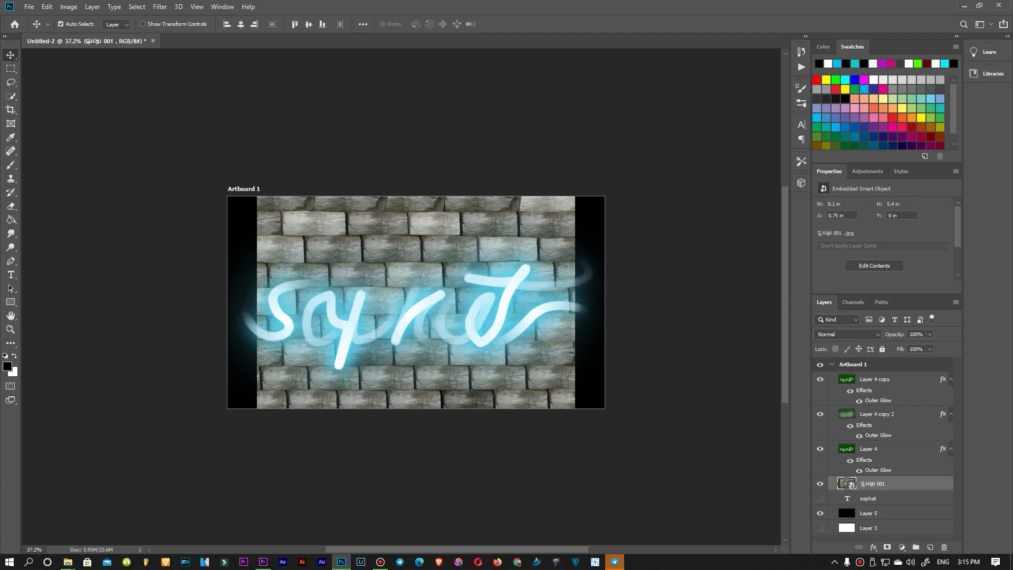
# Apply a free transform to the neon strokes layer
pyautogui.hotkey('ctrl', 't')
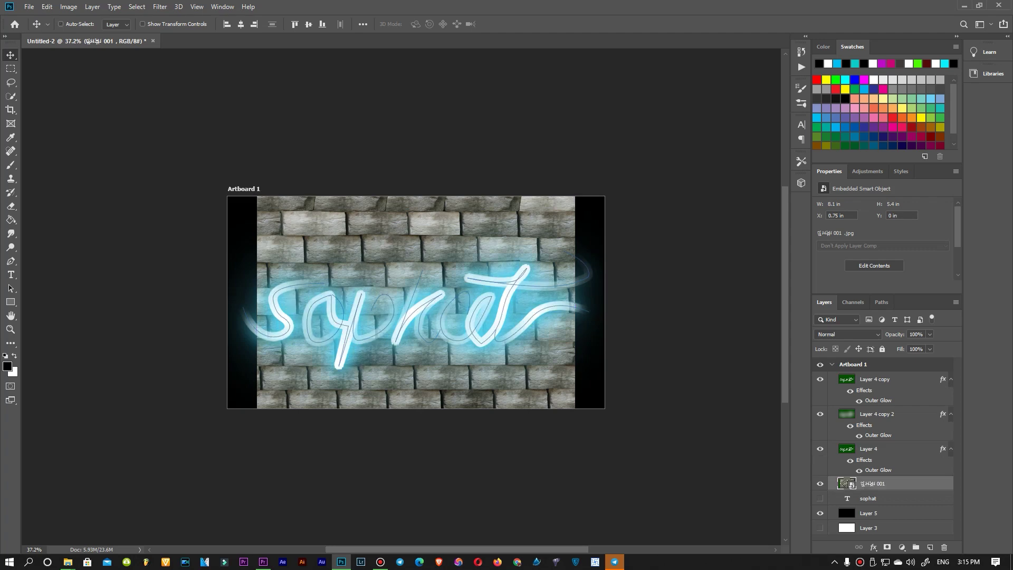
pyautogui.press('Return')
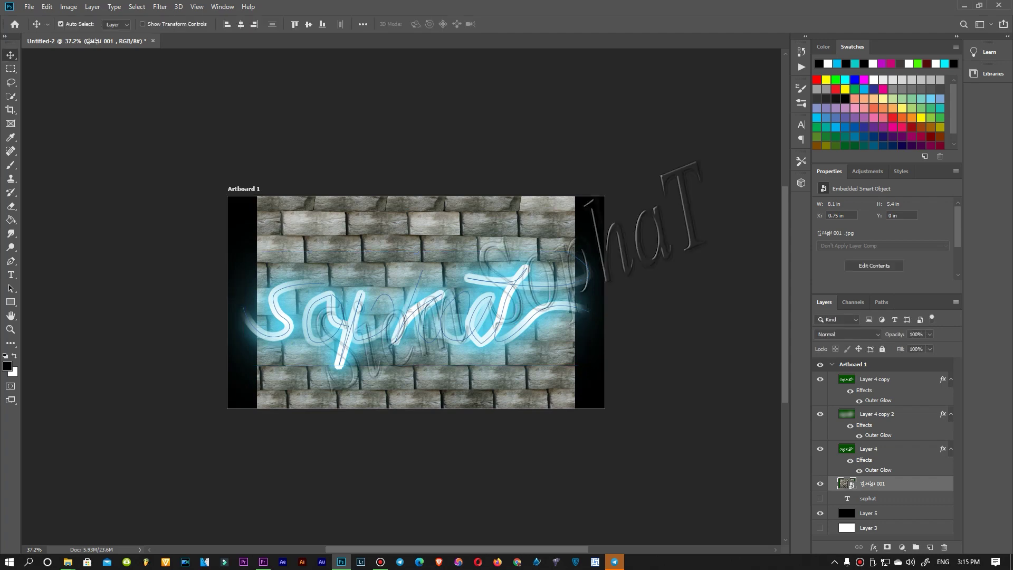
pyautogui.hotkey('ctrl', 't')
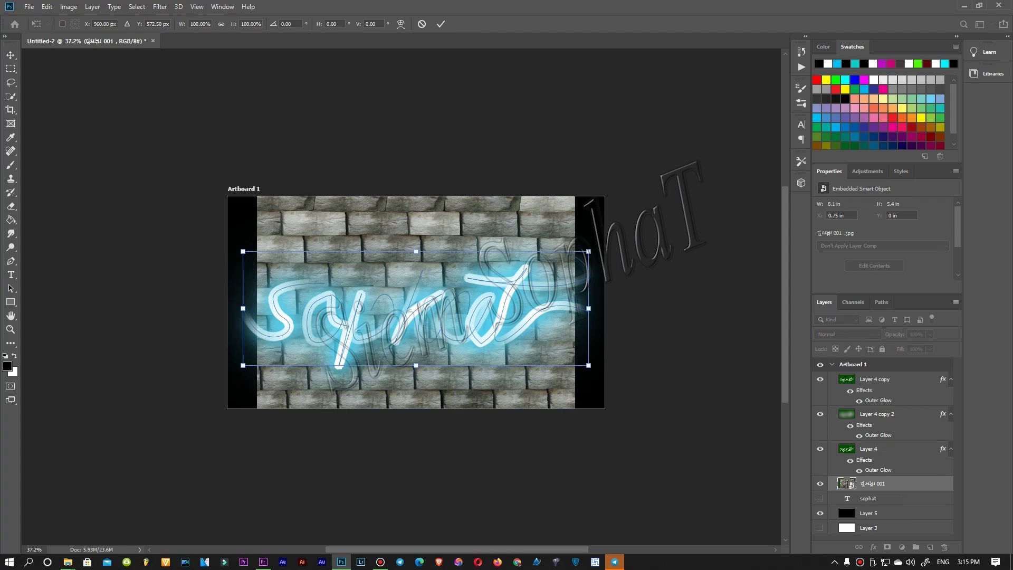
# Shift the brick-wall image left and stretch it larger toward the bottom right
pyautogui.press('Return')
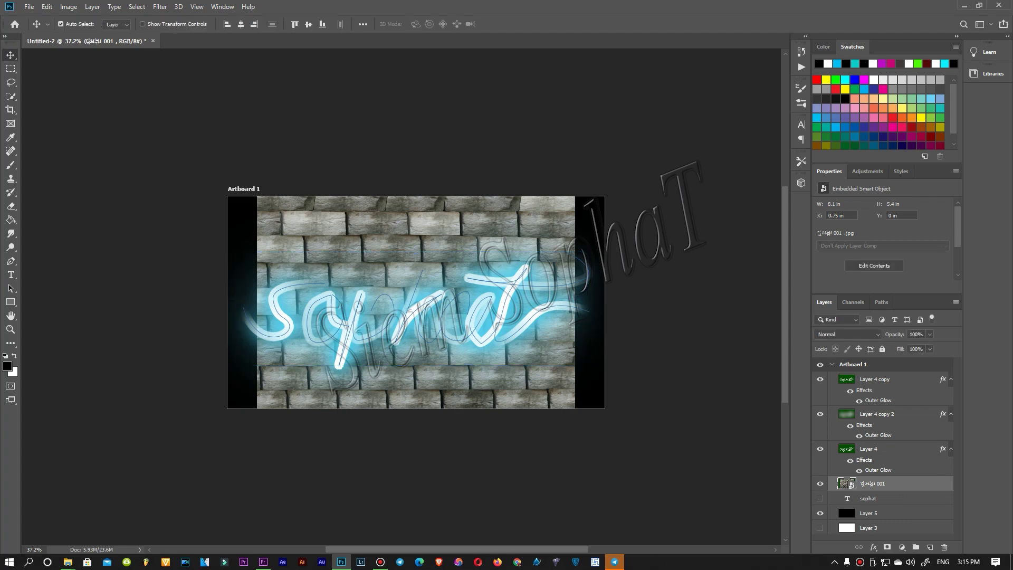
pyautogui.click(60, 24)
pyautogui.moveTo(342, 203)
pyautogui.mouseDown()
pyautogui.moveTo(269, 203)
pyautogui.moveTo(317, 203)
pyautogui.mouseUp()
pyautogui.hotkey('ctrl', 't')
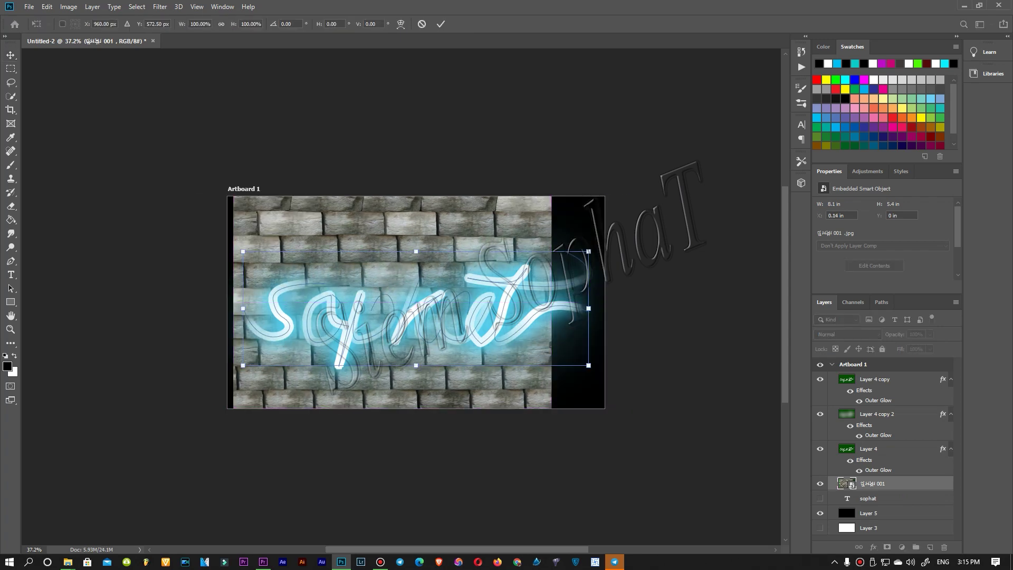
pyautogui.moveTo(588, 365); pyautogui.dragTo(604, 387)
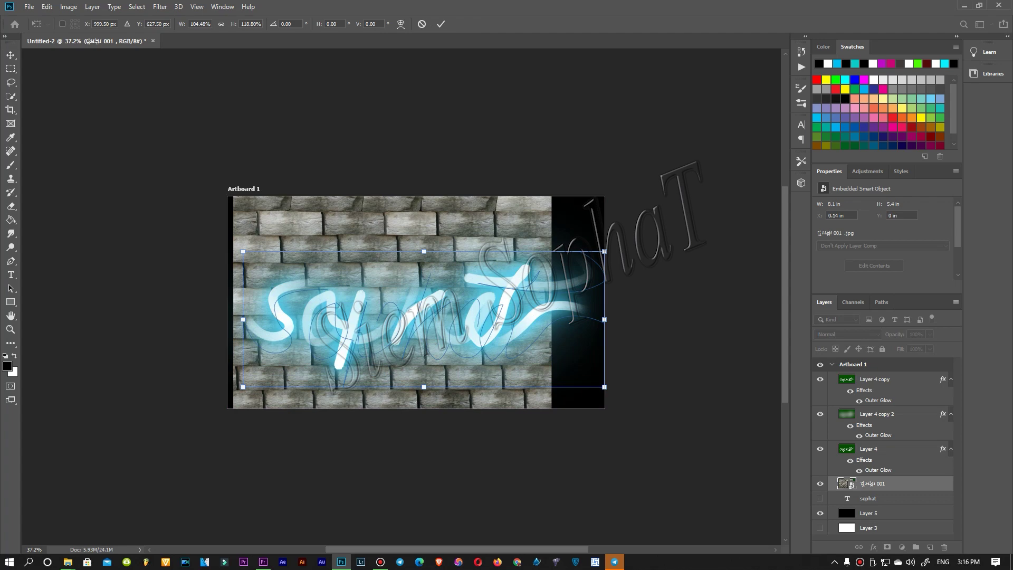
pyautogui.press('Return')
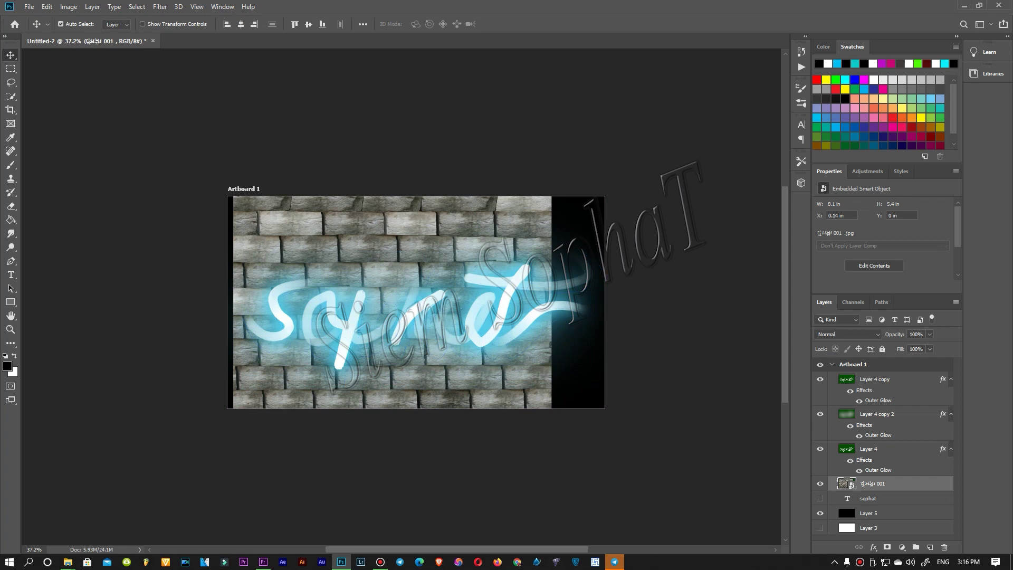
# Nudge the brick wall right to centre it on the artboard
pyautogui.hotkey('ctrl', 't')
pyautogui.press('Return')
pyautogui.press('ctrl')
pyautogui.hotkey('shift', 'Right')
pyautogui.hotkey('shift', 'Right')
pyautogui.hotkey('shift', 'Right')
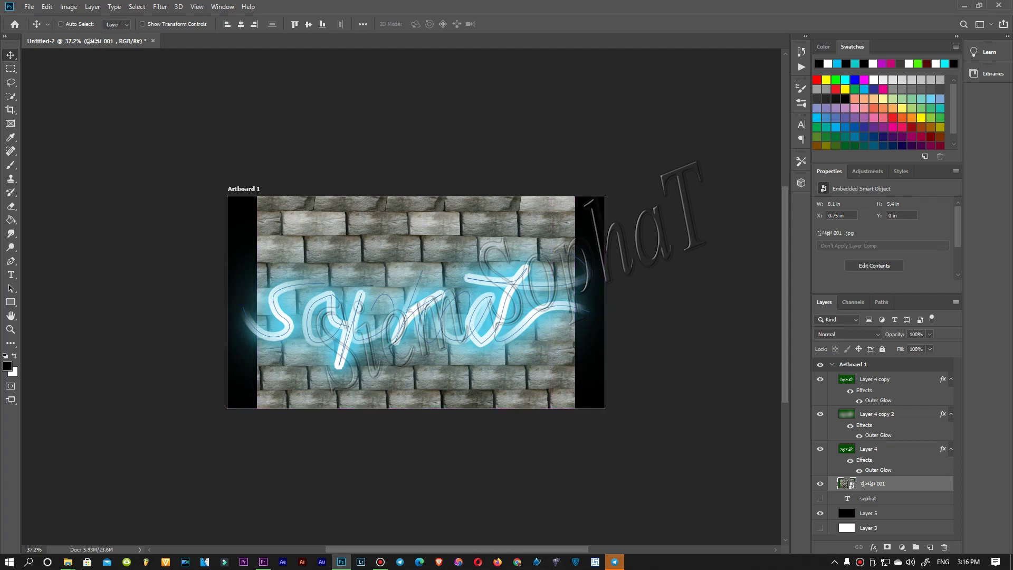
pyautogui.press('ctrl')
# Delete the work path outlines lying over the neon script
pyautogui.press('p')
pyautogui.rightClick(585, 267)
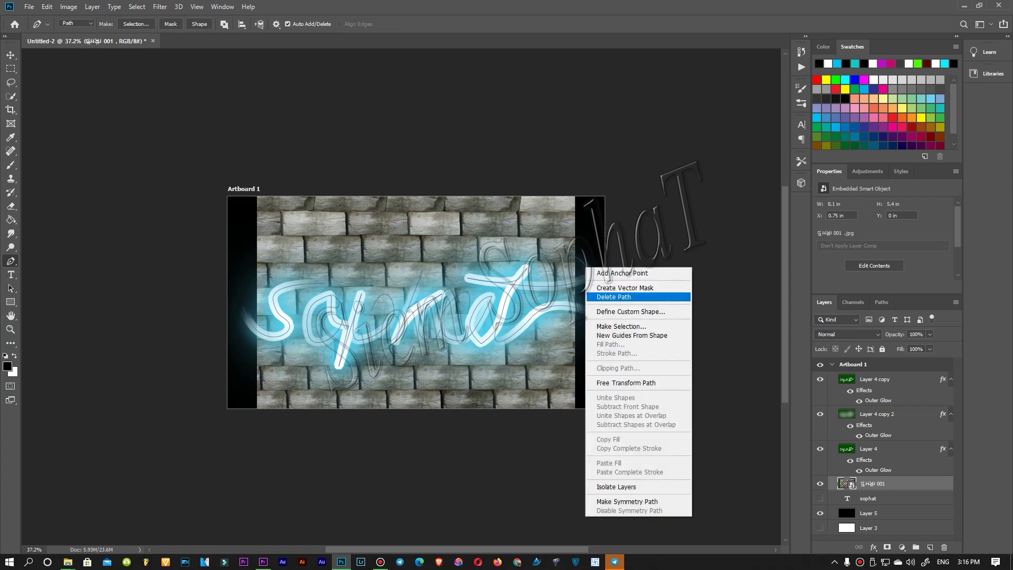
pyautogui.click(613, 296)
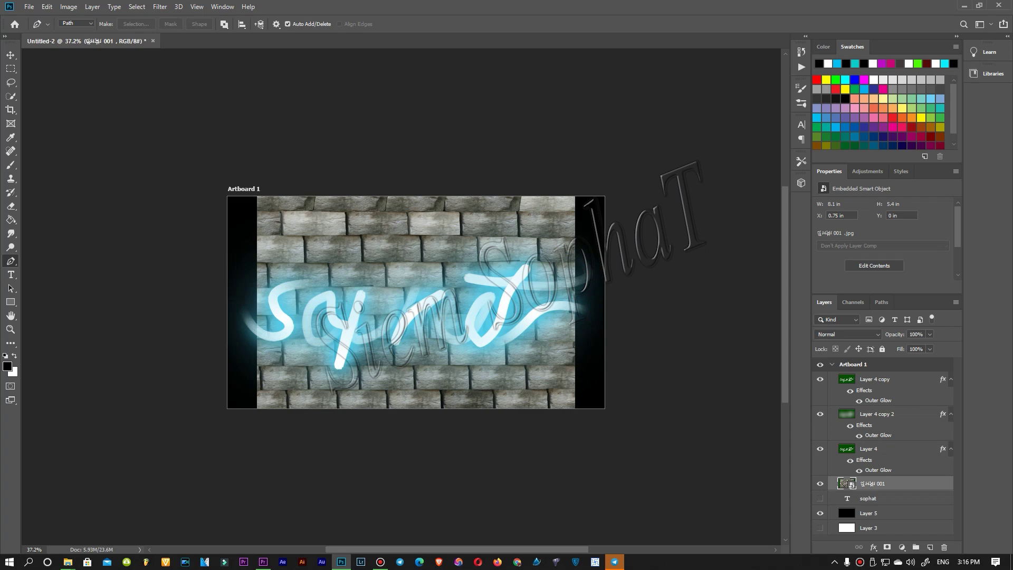
# Widen the brick wall past the artboard's left and right edges
pyautogui.hotkey('ctrl', 't')
pyautogui.moveTo(574, 302); pyautogui.dragTo(604, 302)
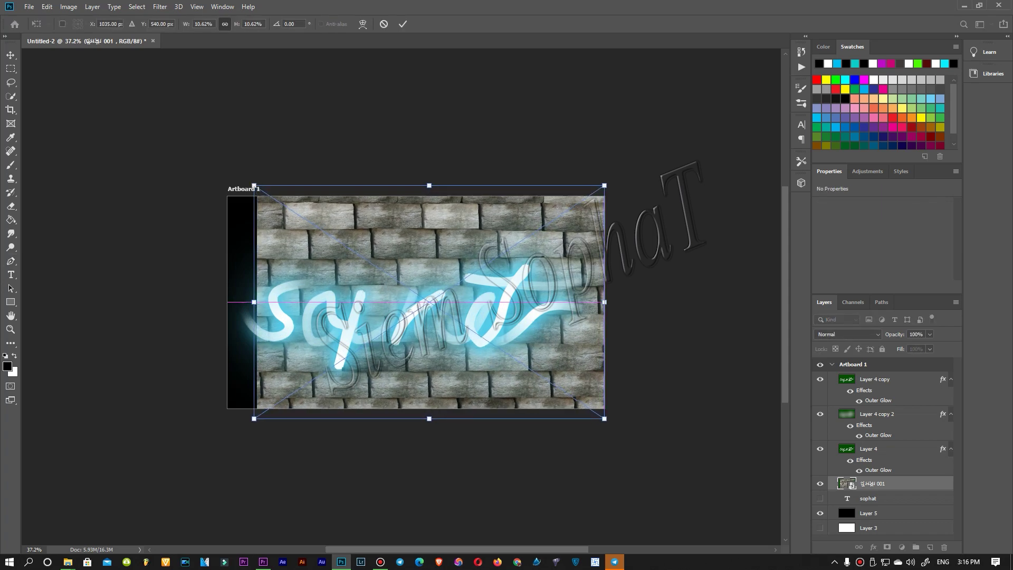
pyautogui.moveTo(257, 301); pyautogui.dragTo(217, 302)
pyautogui.press('p')
pyautogui.press('Return')
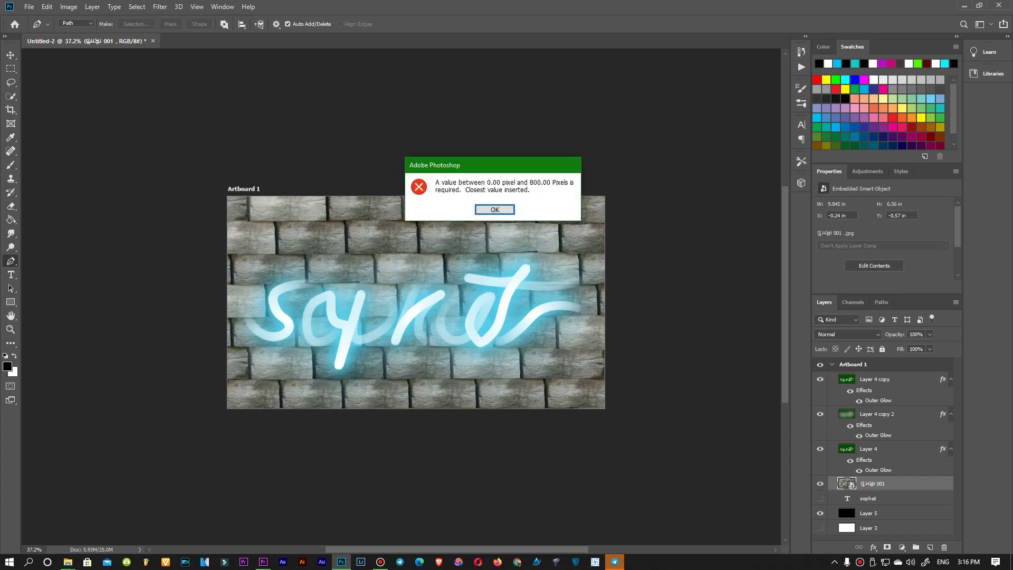
# Apply Levels to the brick wall with black point 34, midtones 0.33, white point 232
pyautogui.press('Return')
pyautogui.hotkey('ctrl', 'l')
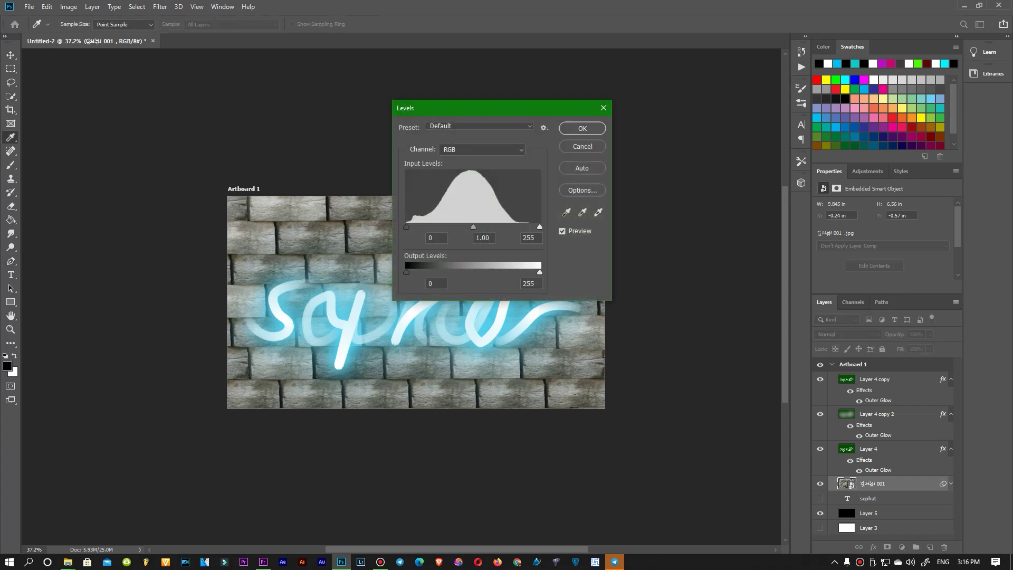
pyautogui.moveTo(473, 227); pyautogui.dragTo(515, 226)
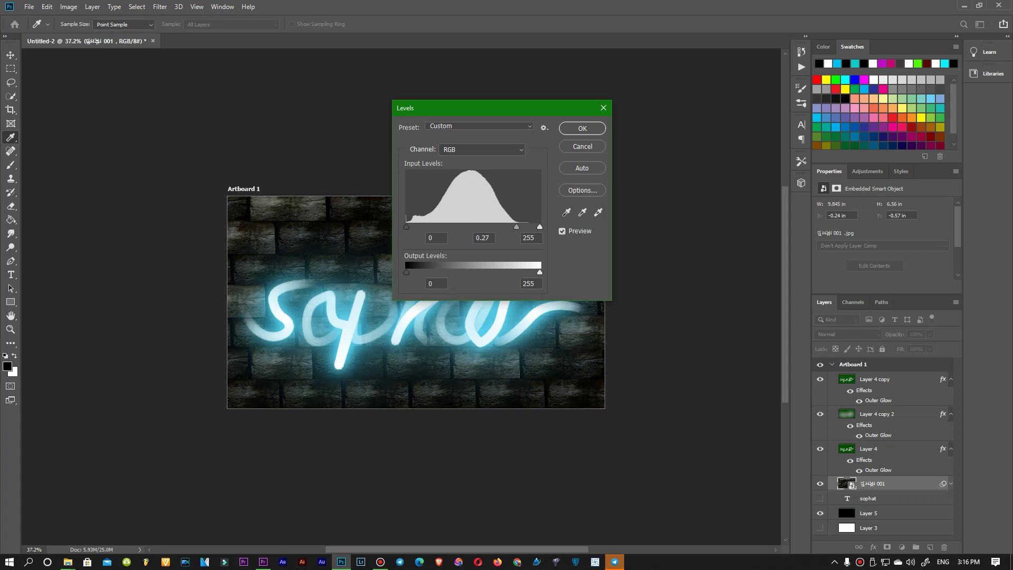
pyautogui.write('0.42')
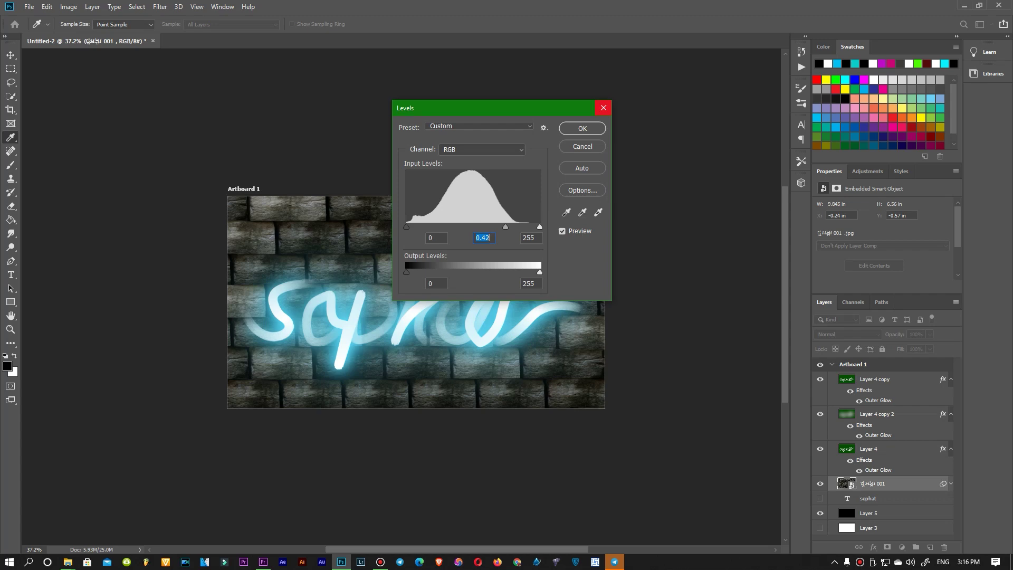
pyautogui.moveTo(407, 227); pyautogui.dragTo(441, 227)
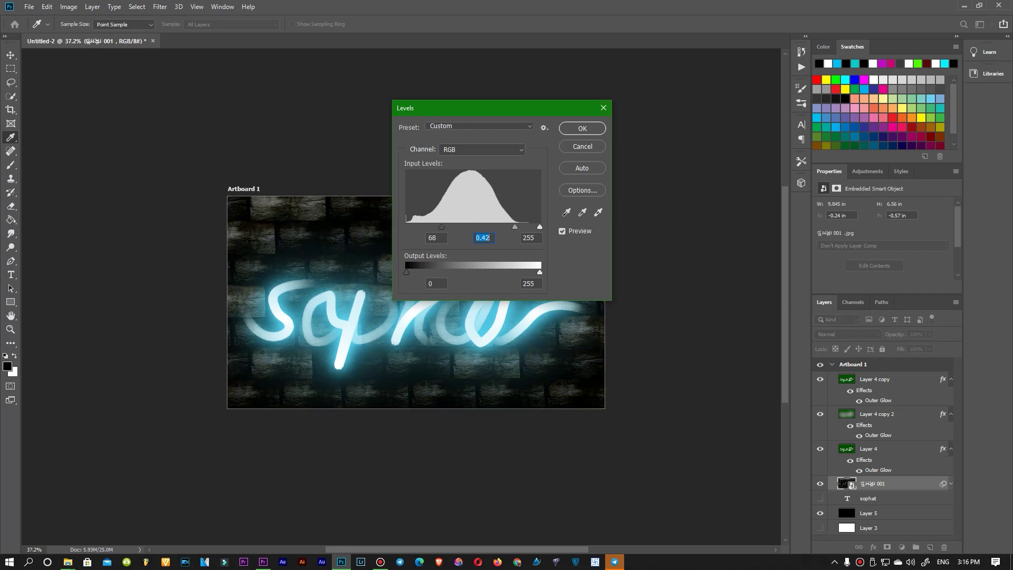
pyautogui.moveTo(441, 227); pyautogui.dragTo(424, 227)
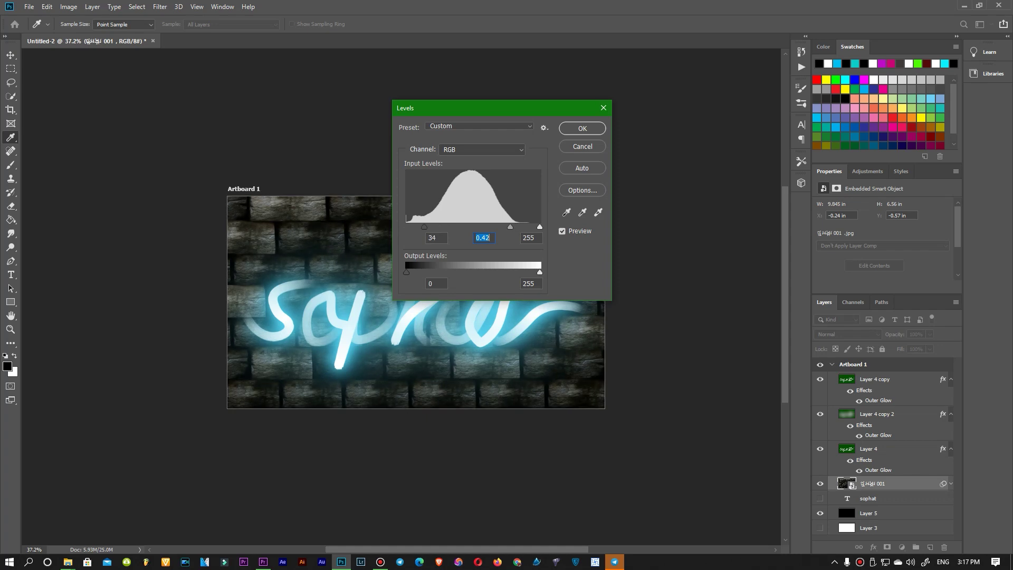
pyautogui.moveTo(539, 227); pyautogui.dragTo(528, 227)
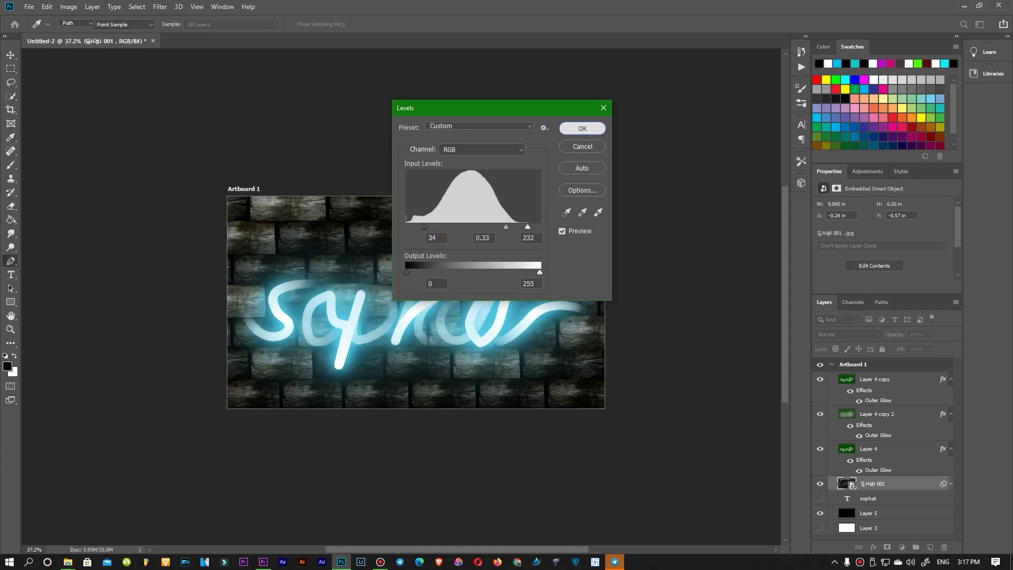
pyautogui.click(582, 129)
# Move the darkened brick wall up and left on the artboard
pyautogui.press('p')
pyautogui.scroll(-3, 467, 372)
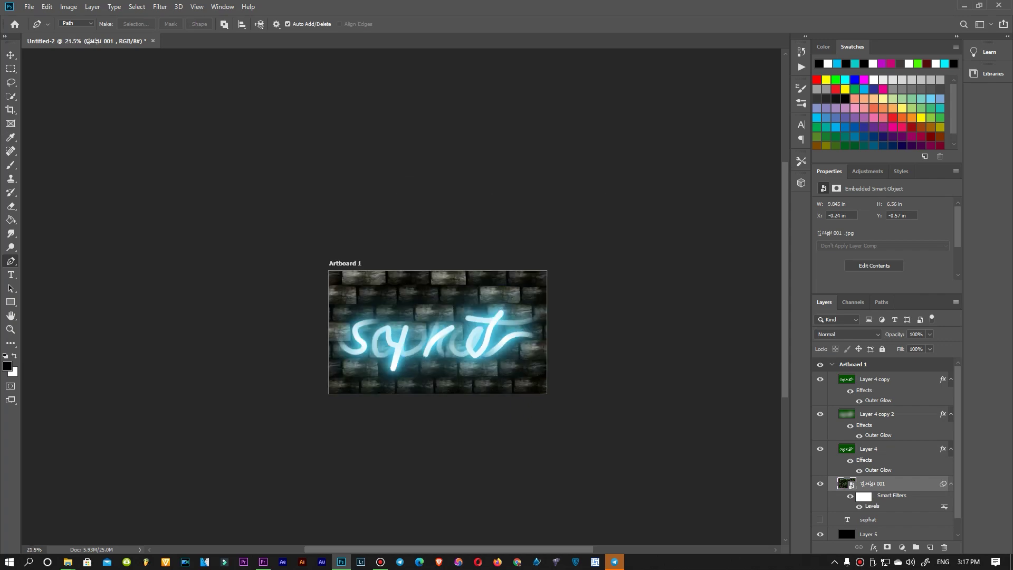
pyautogui.scroll(1, 453, 368)
pyautogui.scroll(1, 453, 369)
pyautogui.scroll(1, 453, 369)
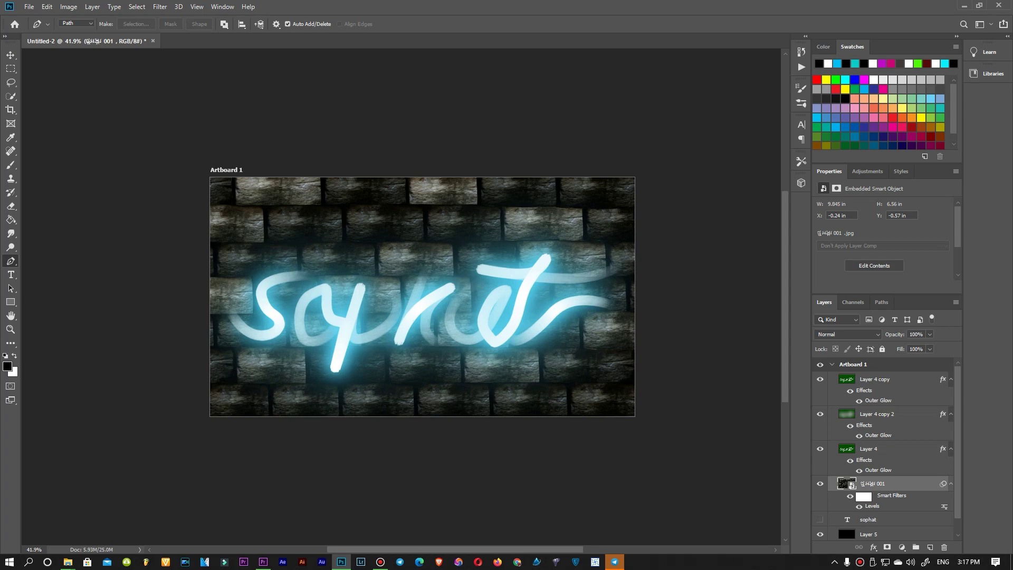
pyautogui.press('v')
pyautogui.moveTo(530, 283); pyautogui.dragTo(507, 277)
# Move the brick wall right so it covers the artboard edge to edge
pyautogui.scroll(1, 501, 303)
pyautogui.scroll(1, 501, 303)
pyautogui.scroll(-2, 501, 304)
pyautogui.scroll(-1, 501, 303)
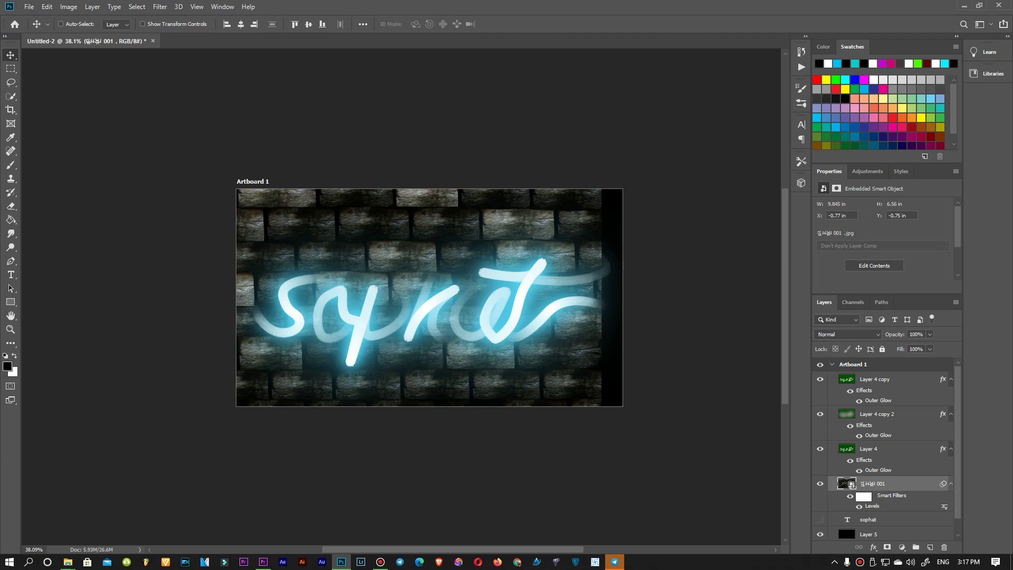
pyautogui.scroll(-1, 359, 275)
pyautogui.scroll(-1, 401, 306)
pyautogui.moveTo(376, 290); pyautogui.dragTo(408, 290)
# Zoom in and out to inspect the neon glow over the darkened bricks
pyautogui.scroll(2, 430, 274)
pyautogui.scroll(-1, 435, 261)
pyautogui.scroll(3, 435, 261)
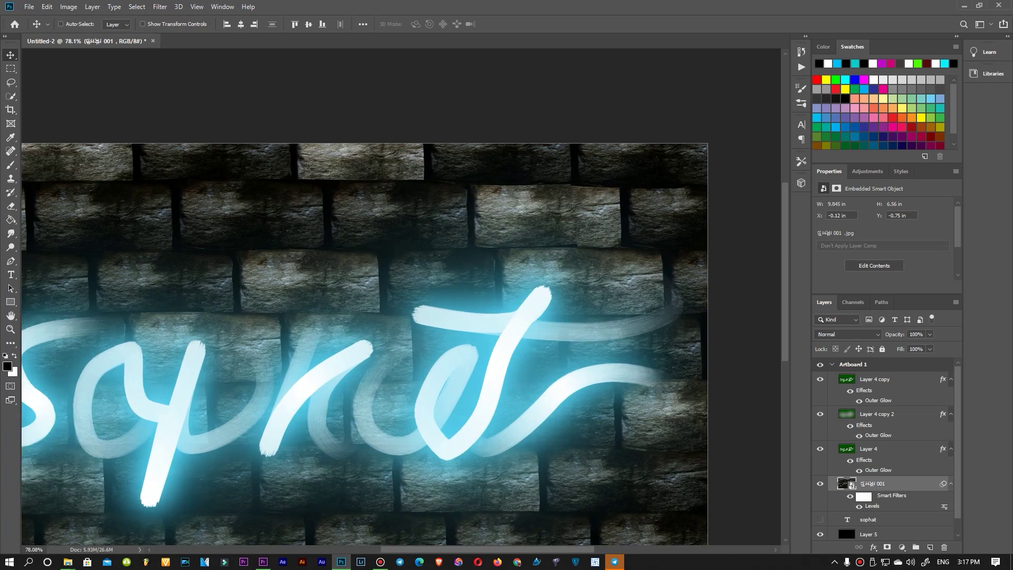
pyautogui.scroll(2, 435, 260)
pyautogui.scroll(-1, 436, 260)
pyautogui.scroll(-2, 435, 260)
pyautogui.scroll(4, 435, 261)
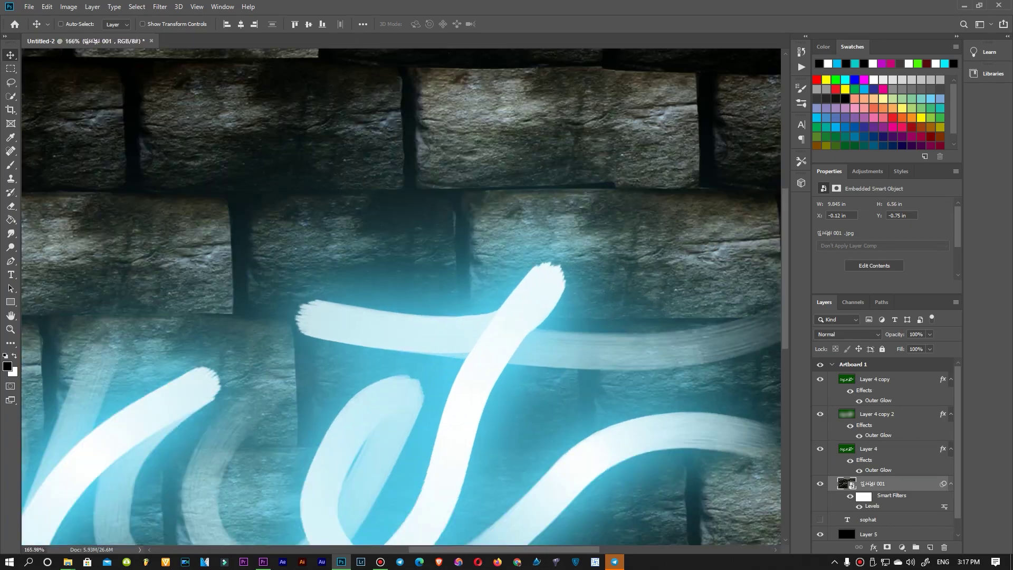
pyautogui.scroll(1, 436, 260)
pyautogui.scroll(1, 436, 260)
pyautogui.scroll(-3, 435, 261)
pyautogui.scroll(-2, 435, 260)
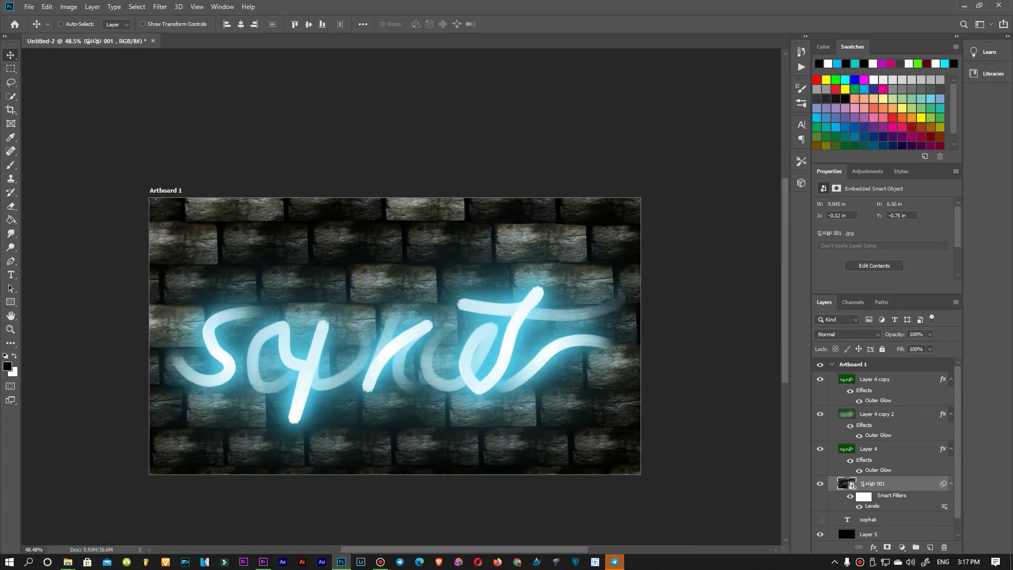
pyautogui.scroll(-1, 285, 384)
pyautogui.scroll(1, 284, 384)
pyautogui.scroll(-1, 284, 384)
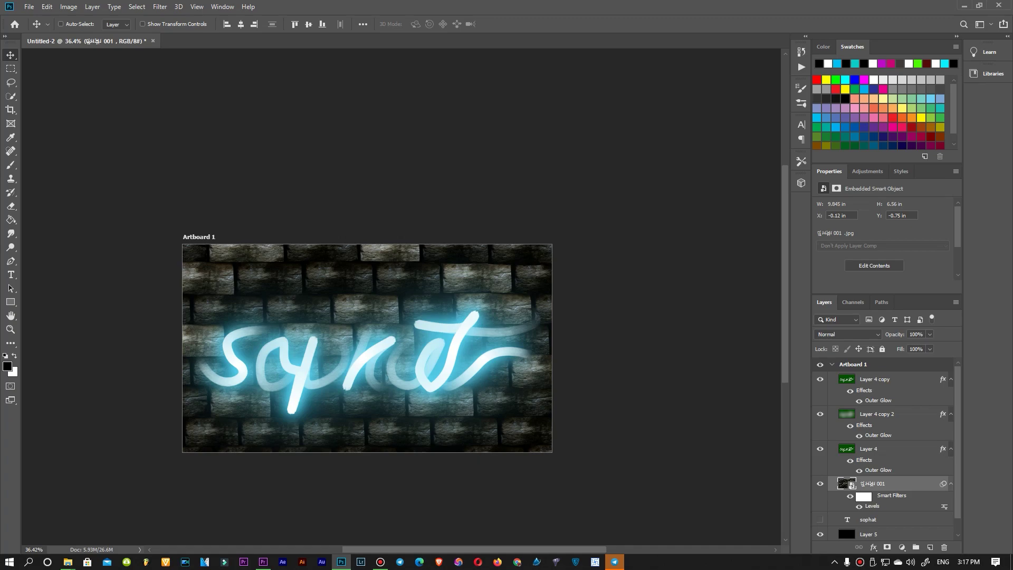
pyautogui.scroll(2, 451, 368)
pyautogui.scroll(2, 451, 368)
pyautogui.scroll(2, 451, 368)
pyautogui.scroll(-2, 451, 367)
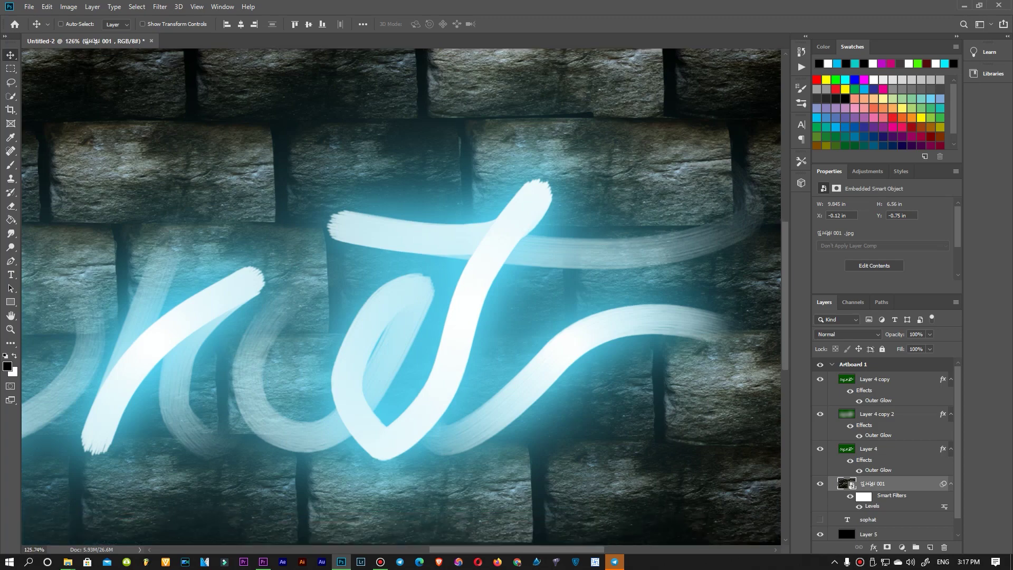
pyautogui.scroll(-2, 404, 296)
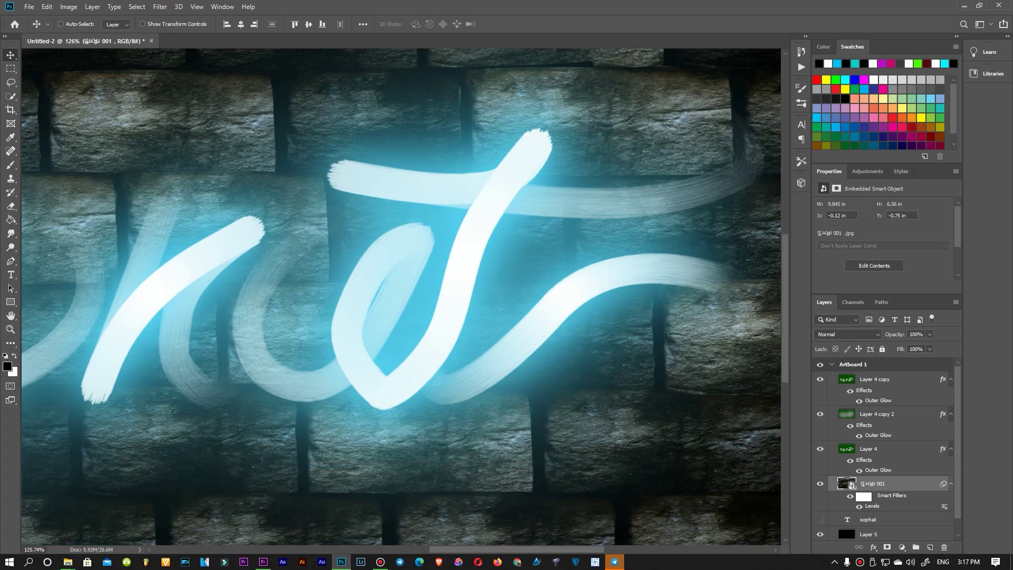
pyautogui.scroll(-5, 404, 297)
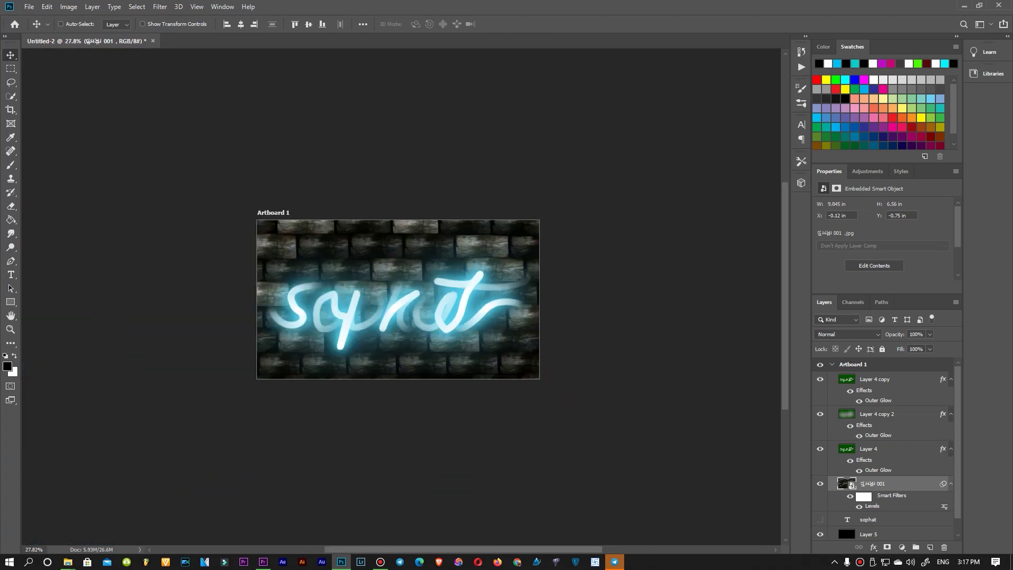